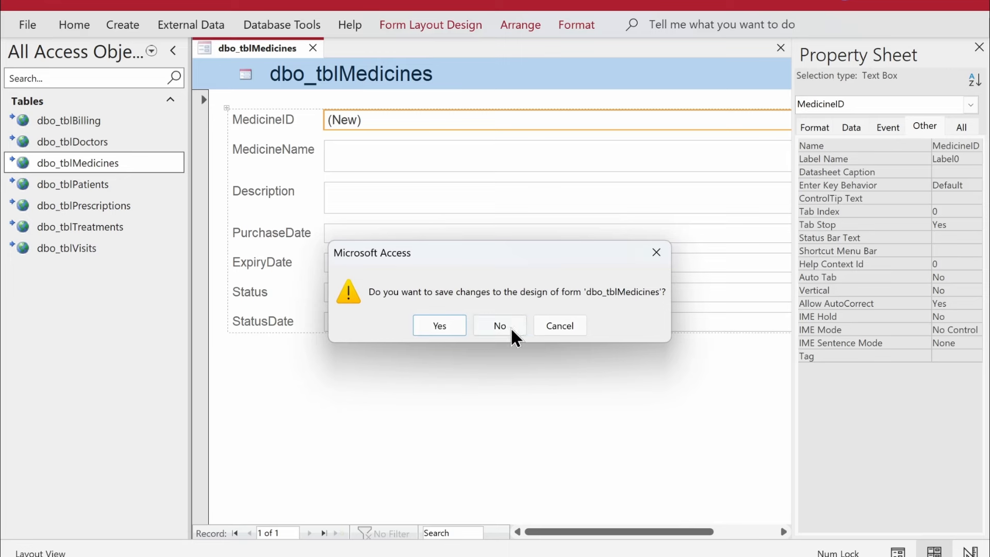
# - Discard the design changes to the dbo_tblMedicines form and create a new blank form
pyautogui.click(500, 325)
pyautogui.click(128, 26)
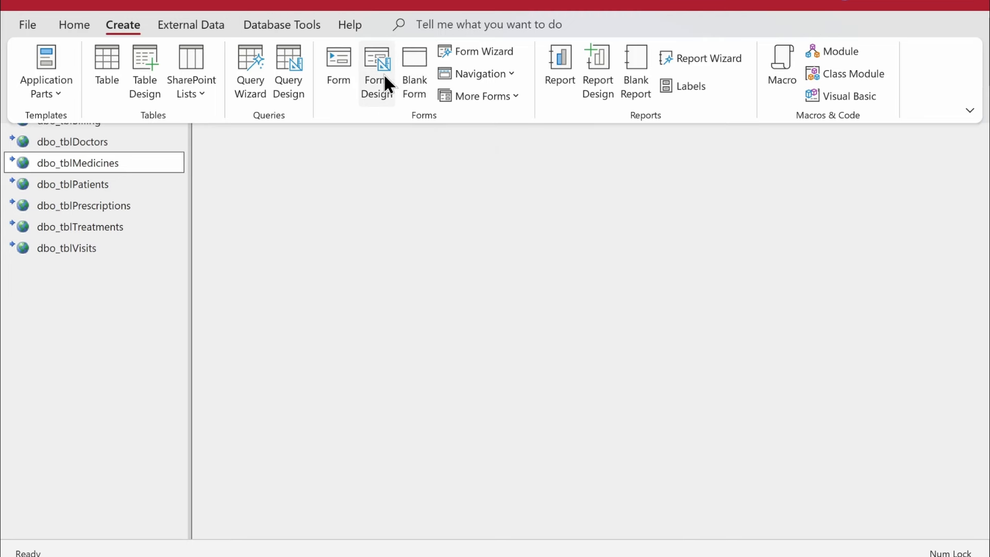
pyautogui.click(416, 75)
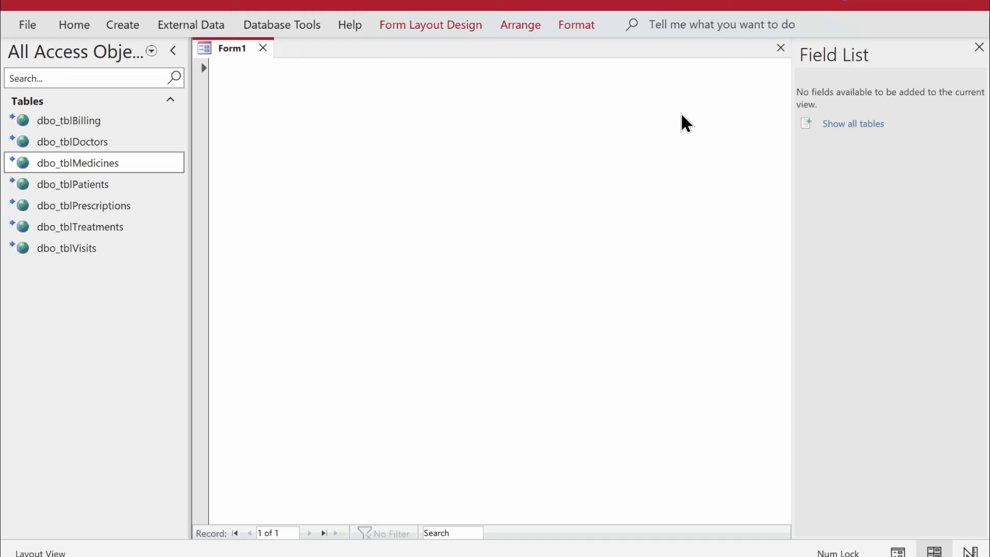
# - Show the blank form in Form View and collapse the Navigation Pane
pyautogui.rightClick(213, 48)
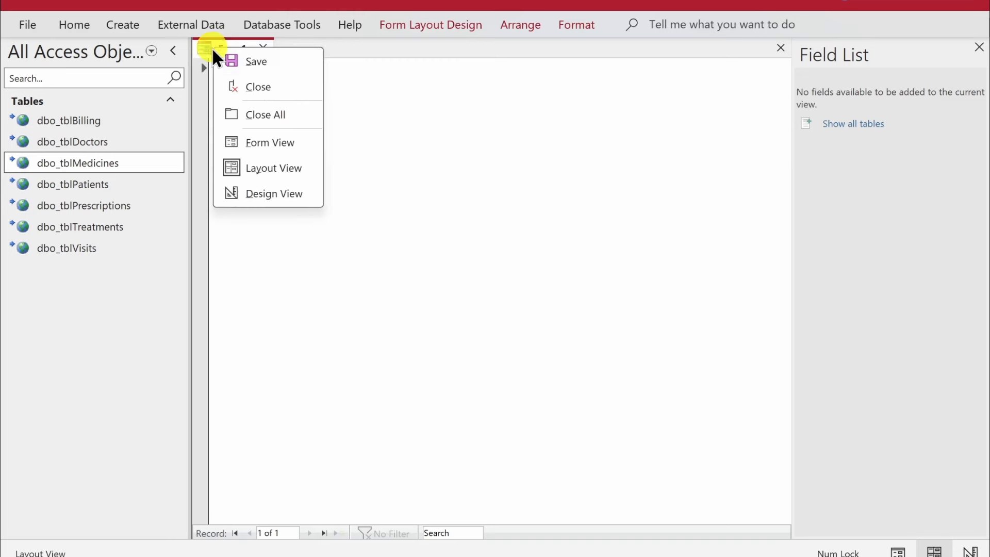
pyautogui.click(287, 141)
pyautogui.click(173, 51)
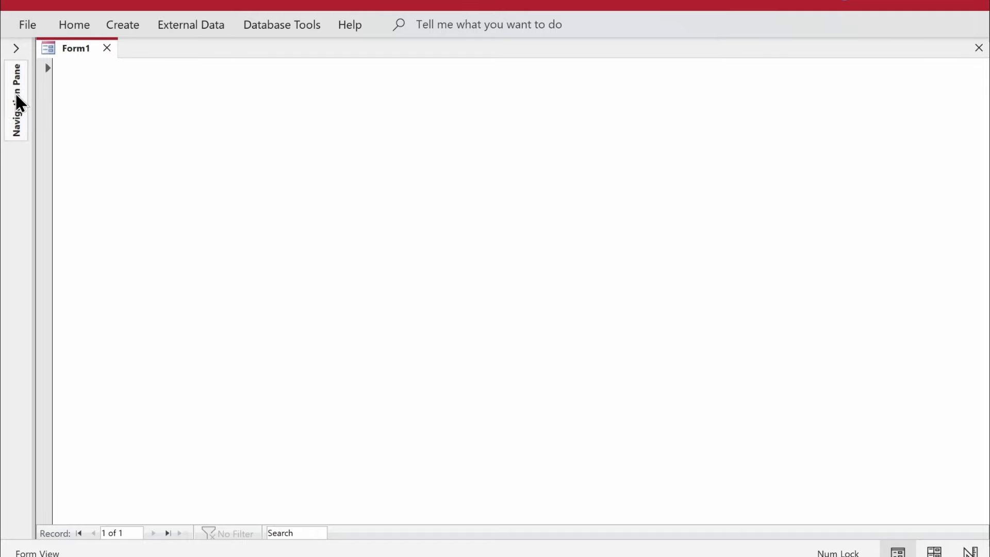
pyautogui.click(41, 70)
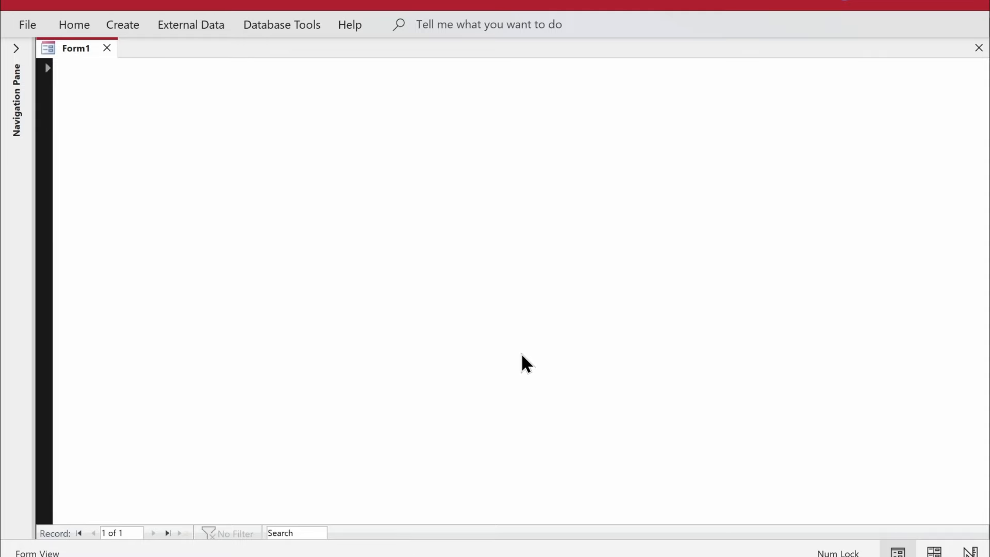
# - Switch the form to Design View and display a widened Property Sheet with its format properties
pyautogui.rightClick(404, 199)
pyautogui.click(456, 265)
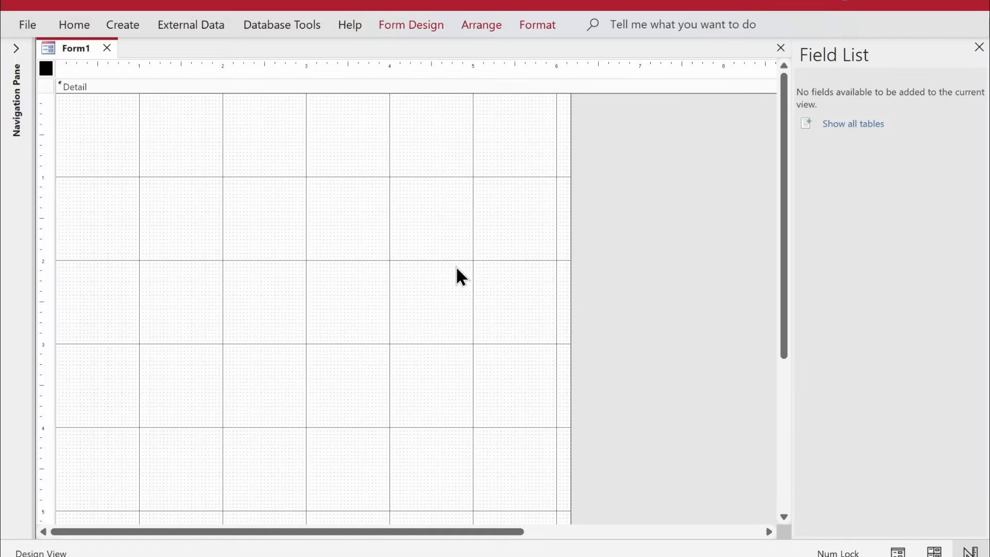
pyautogui.click(286, 26)
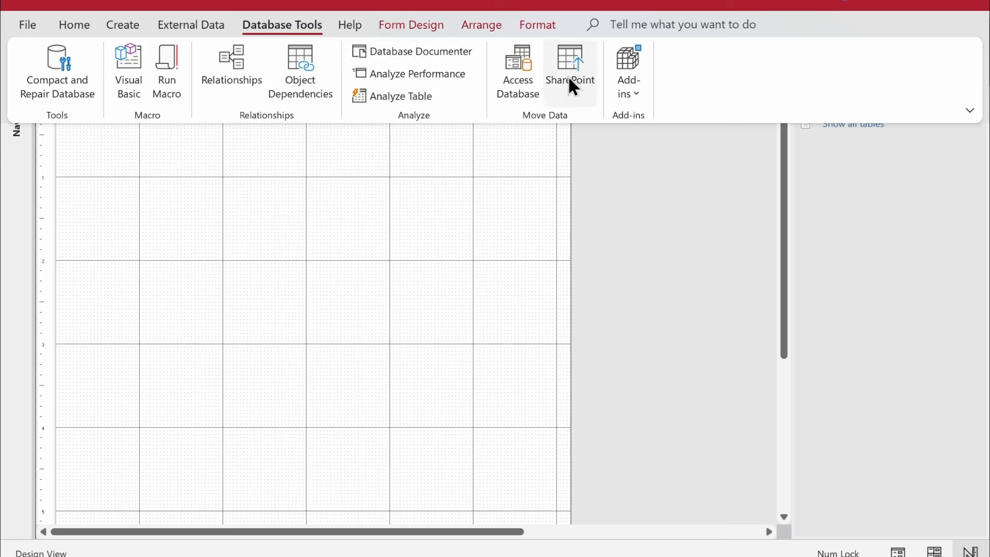
pyautogui.click(431, 27)
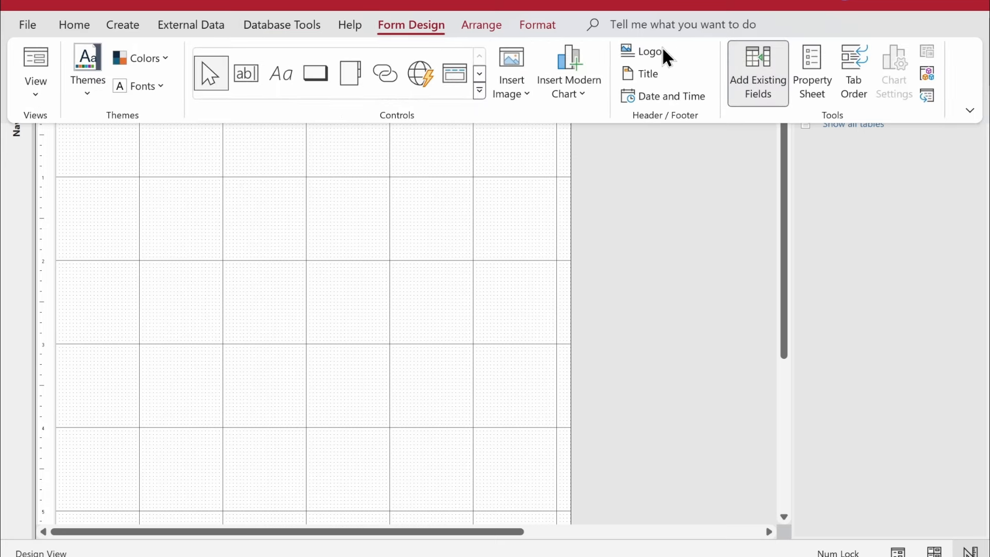
pyautogui.click(811, 70)
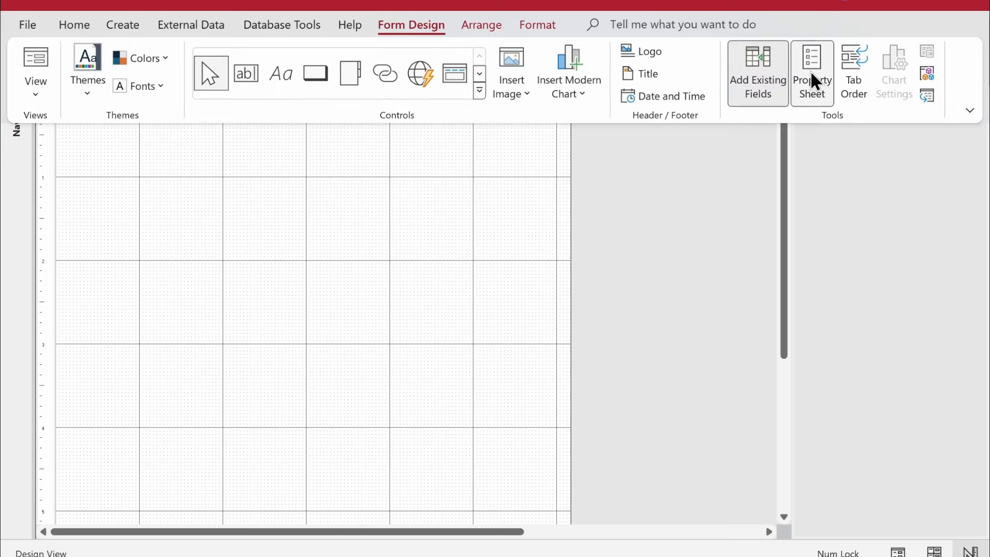
pyautogui.click(813, 129)
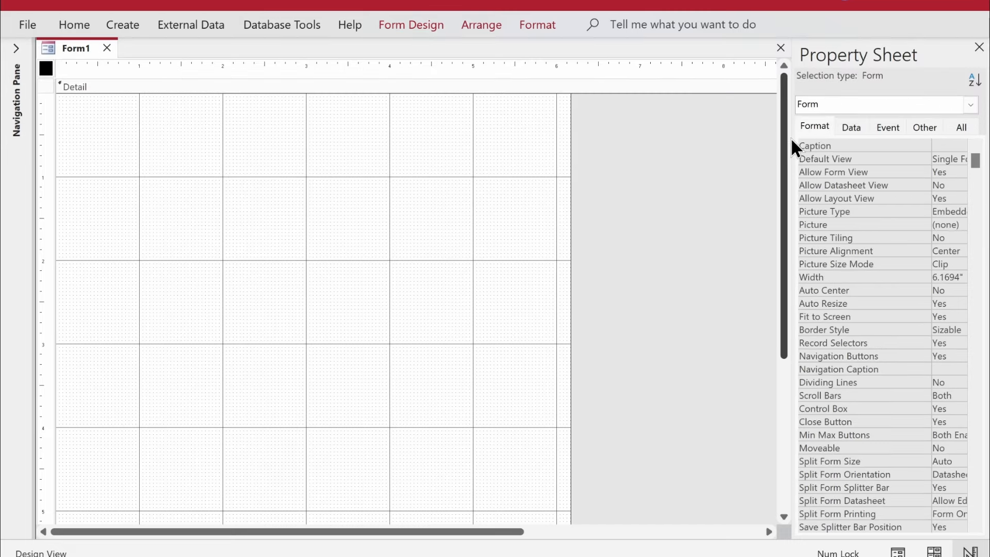
pyautogui.moveTo(789, 137); pyautogui.dragTo(705, 137)
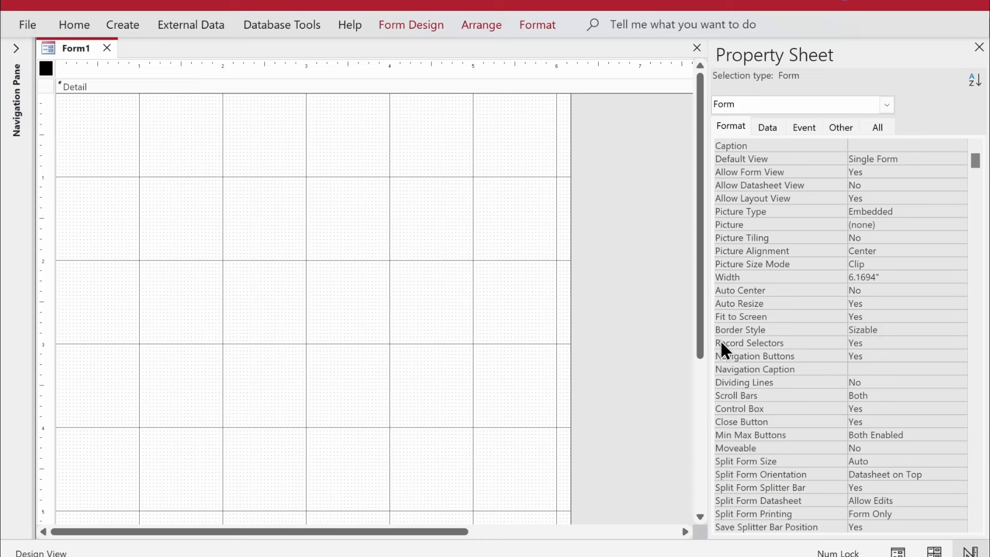
# - Set the form's Record Selectors and Navigation Buttons properties to No
pyautogui.click(874, 340)
pyautogui.doubleClick(874, 340)
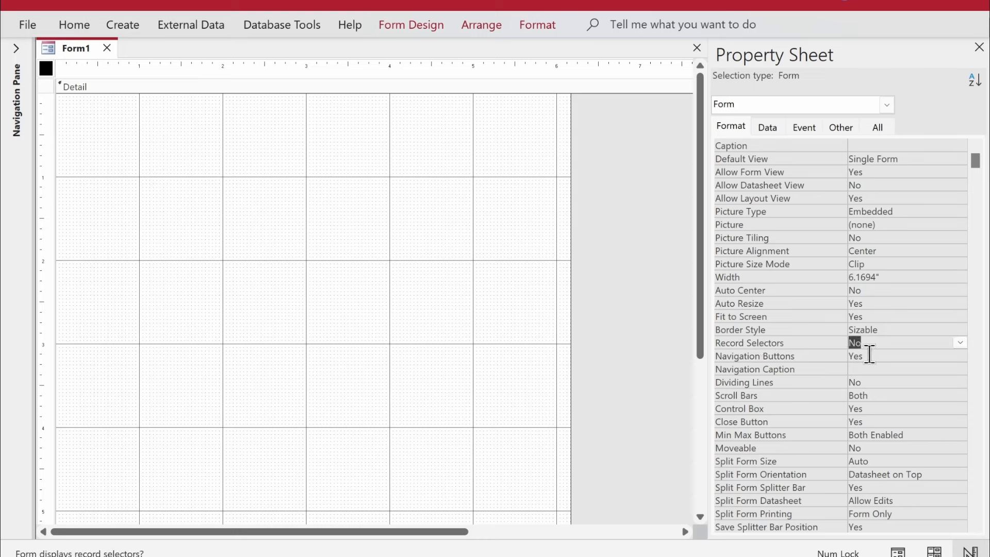
pyautogui.click(869, 353)
pyautogui.doubleClick(868, 354)
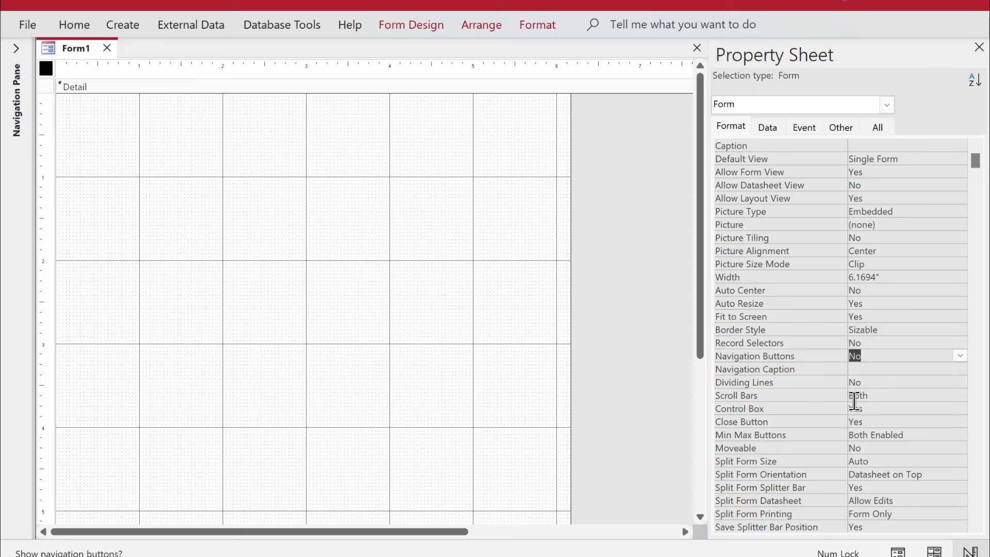
# - Set the form's Scroll Bars property to Neither and its Min Max Buttons property to None
pyautogui.doubleClick(877, 394)
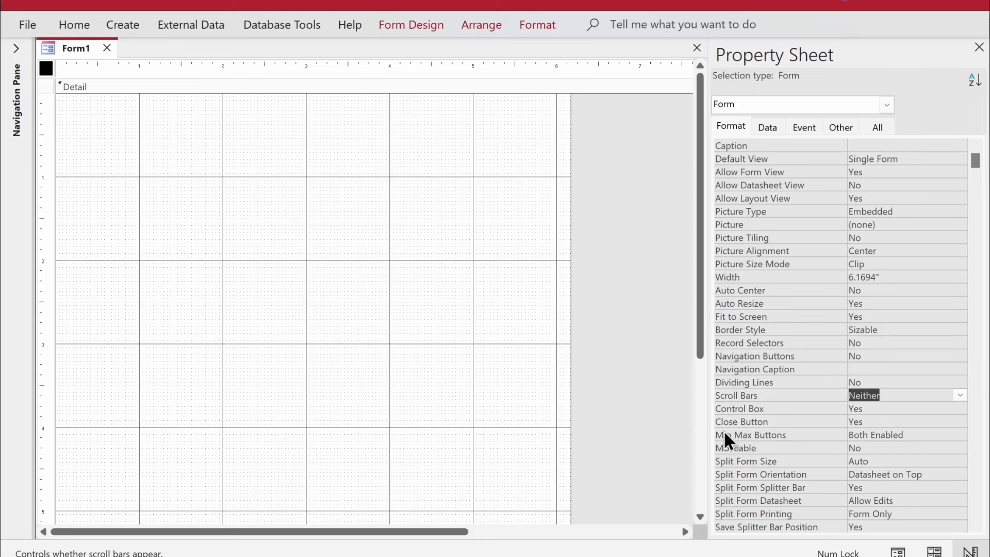
pyautogui.click(913, 435)
pyautogui.click(960, 433)
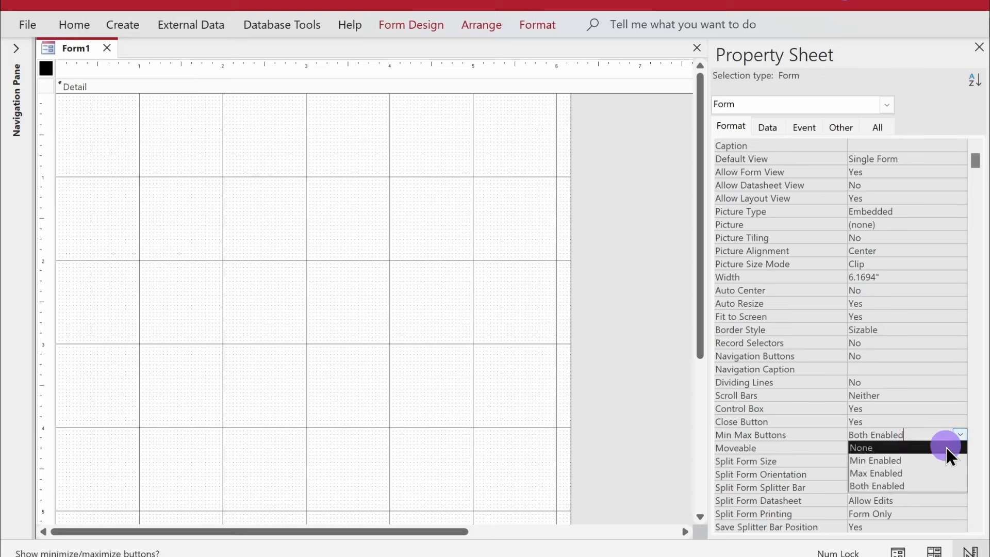
pyautogui.click(945, 447)
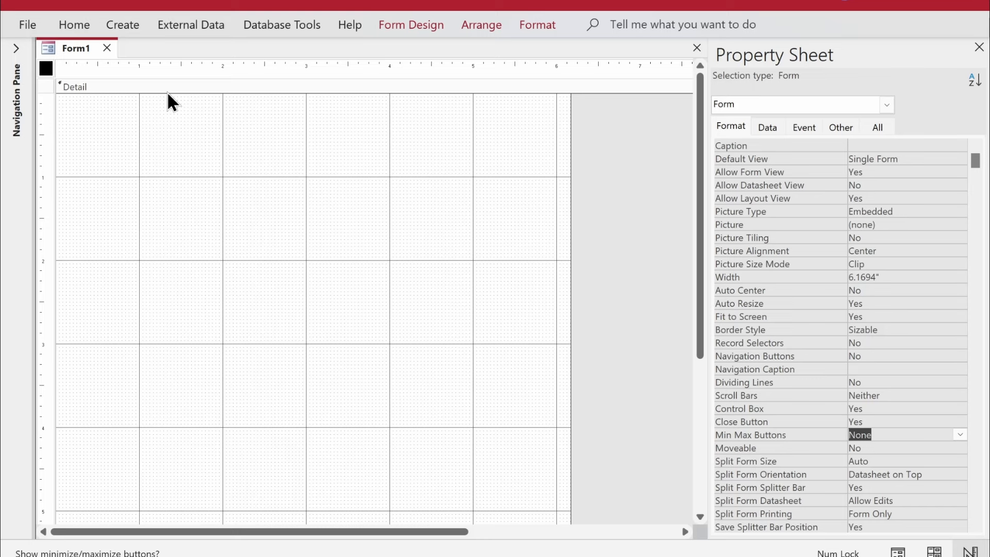
# - Preview the form in Form View to check the effect of the changed format properties
pyautogui.rightClick(71, 47)
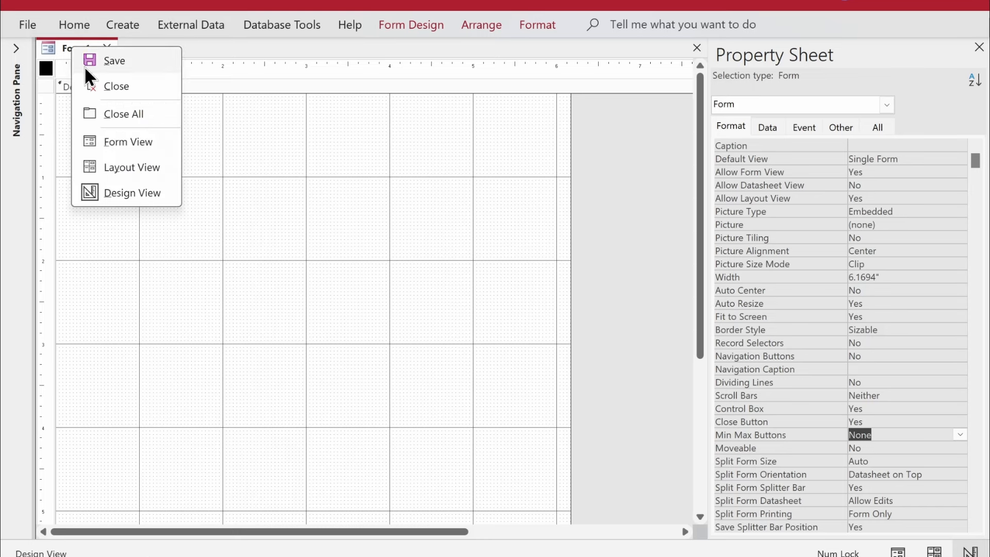
pyautogui.click(128, 140)
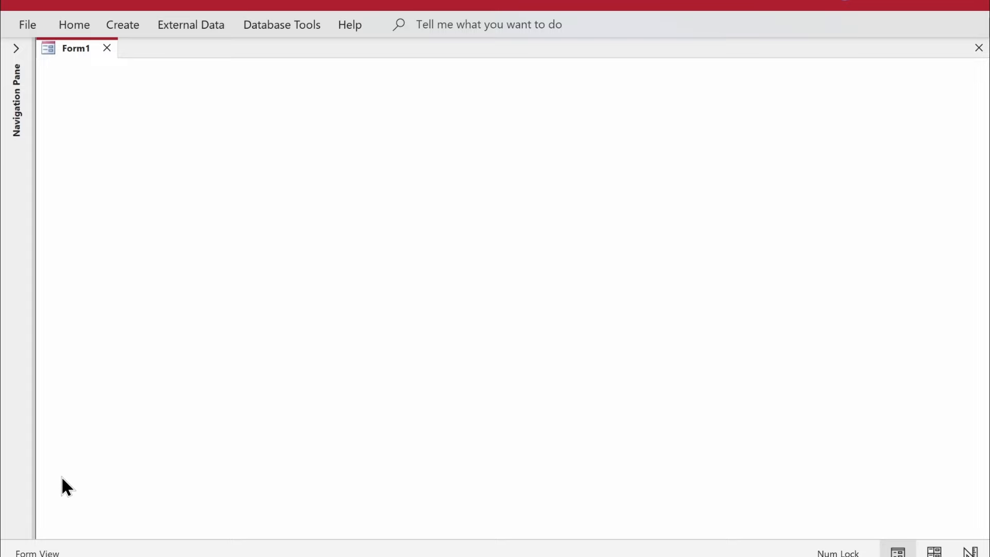
pyautogui.rightClick(457, 218)
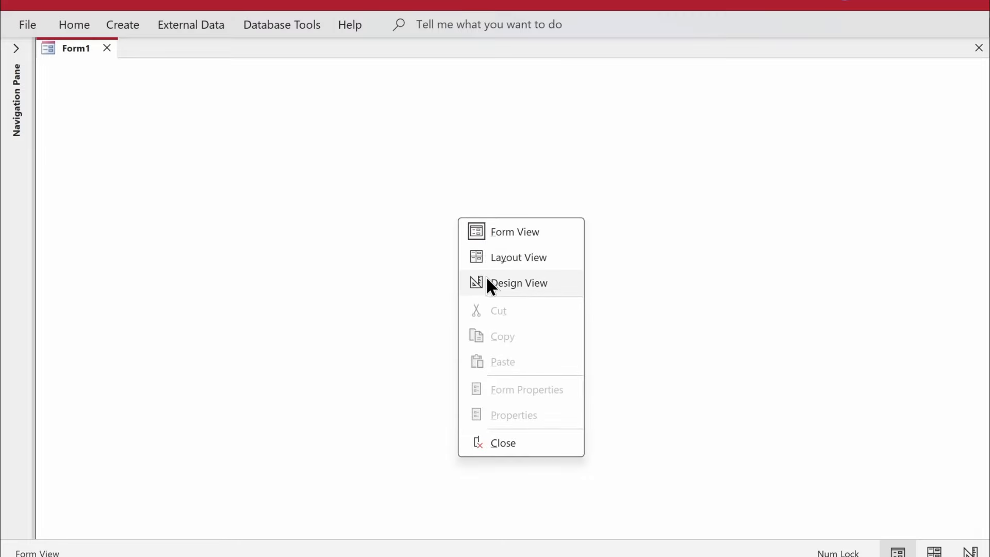
pyautogui.click(646, 194)
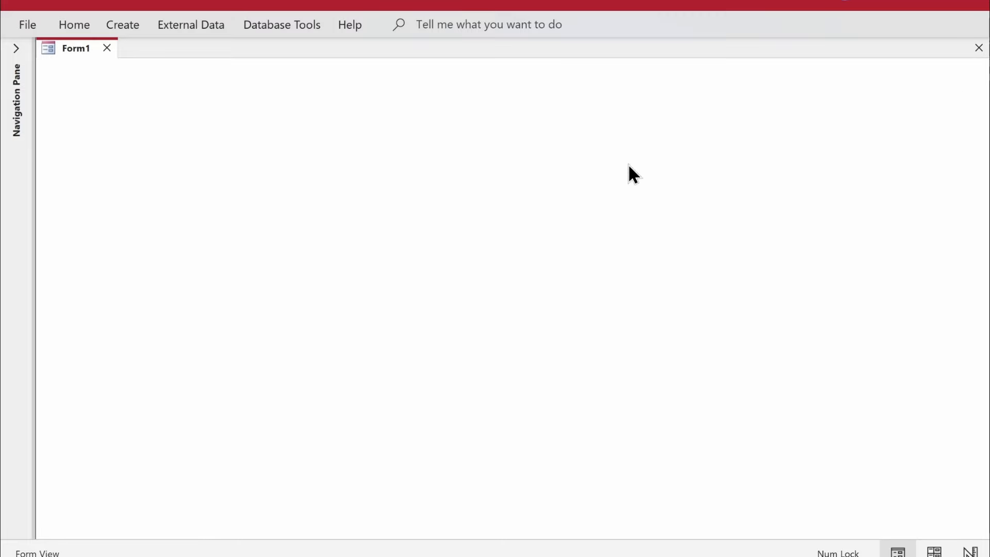
# - Return the form to Design View and set its Control Box property to No
pyautogui.rightClick(308, 224)
pyautogui.click(336, 290)
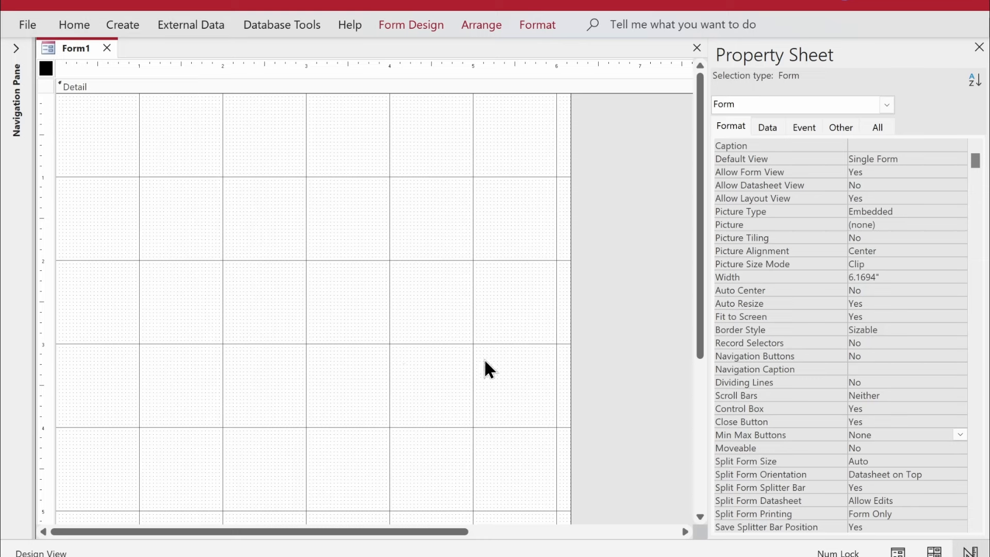
pyautogui.click(880, 404)
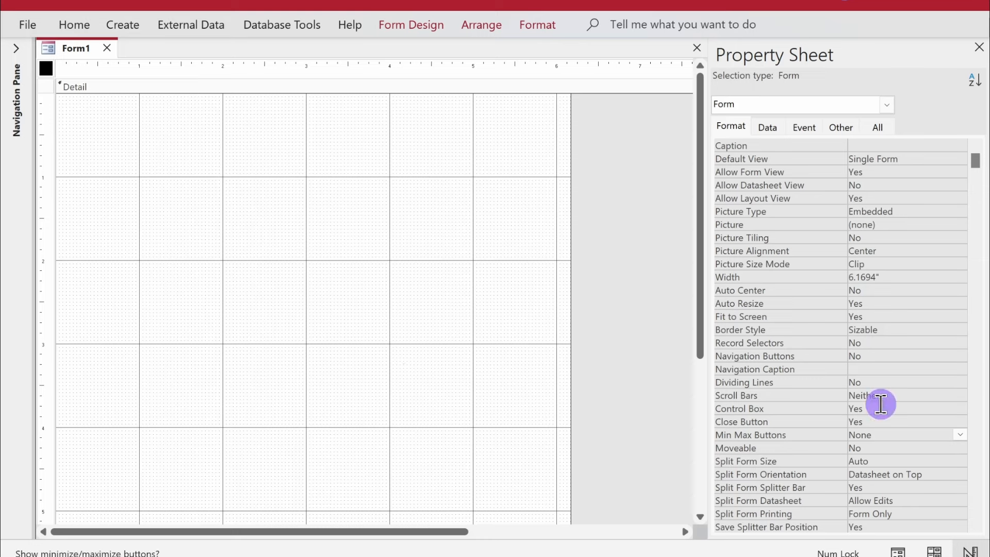
pyautogui.doubleClick(881, 404)
# - Switch the form to Form View and save it under the name Main
pyautogui.rightClick(80, 52)
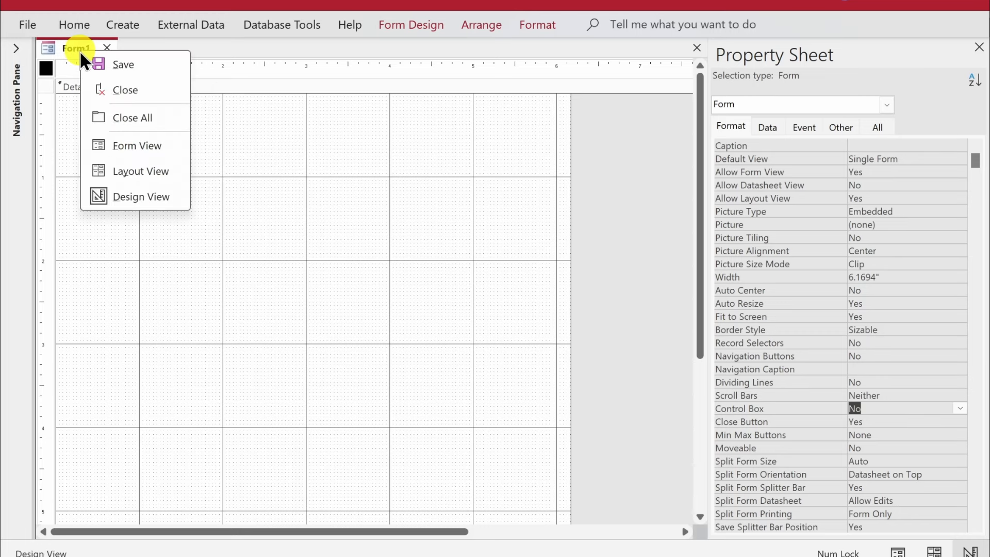
pyautogui.click(161, 147)
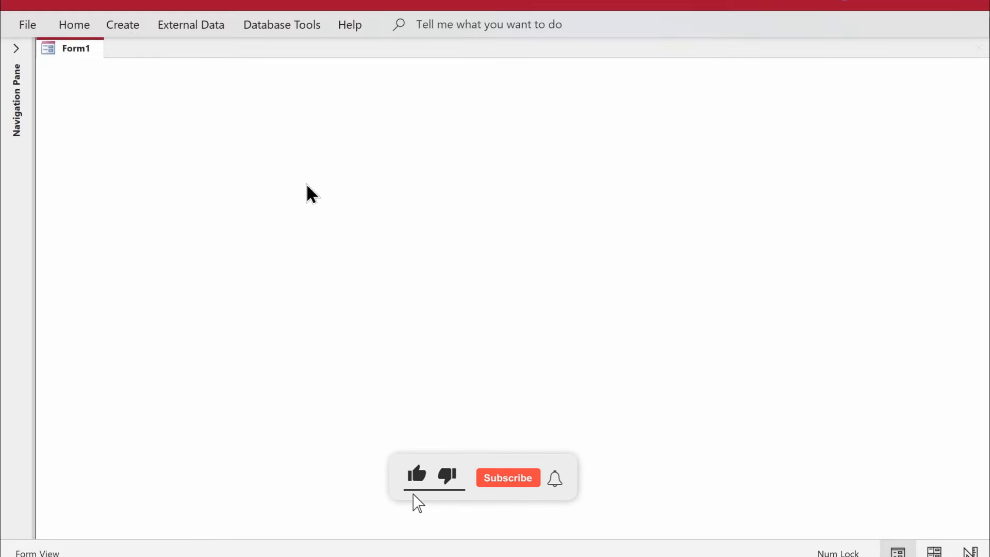
pyautogui.rightClick(72, 52)
pyautogui.click(97, 63)
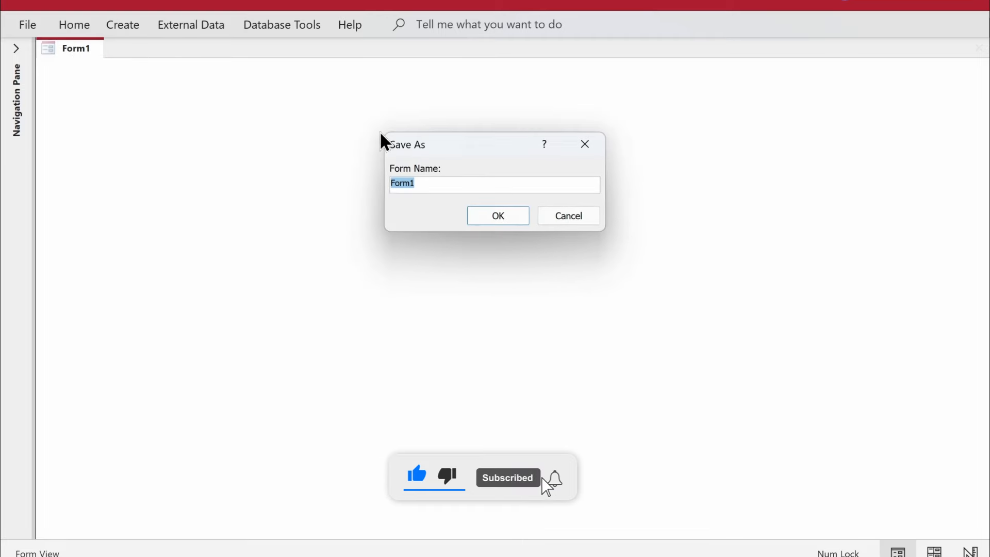
pyautogui.write('Main')
pyautogui.press('Return')
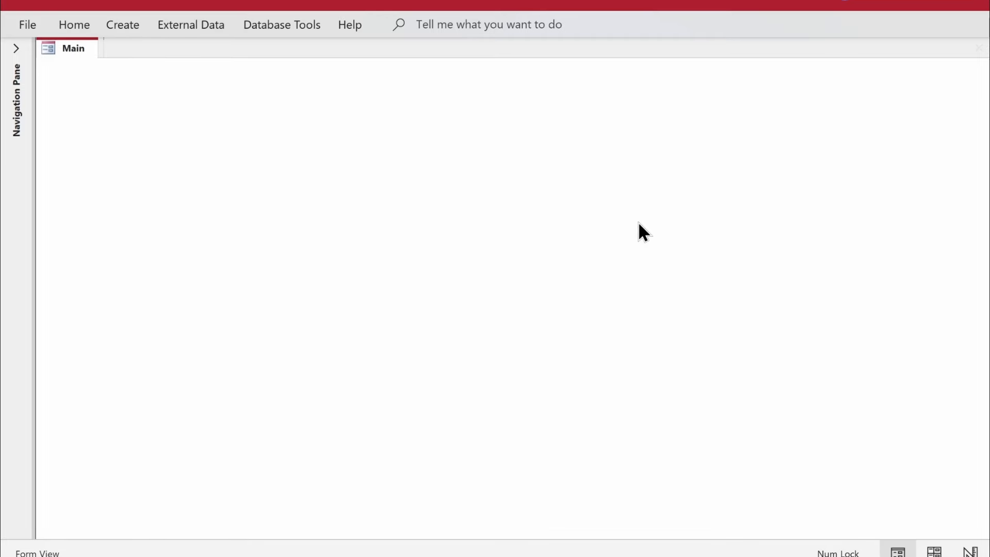
pyautogui.rightClick(220, 149)
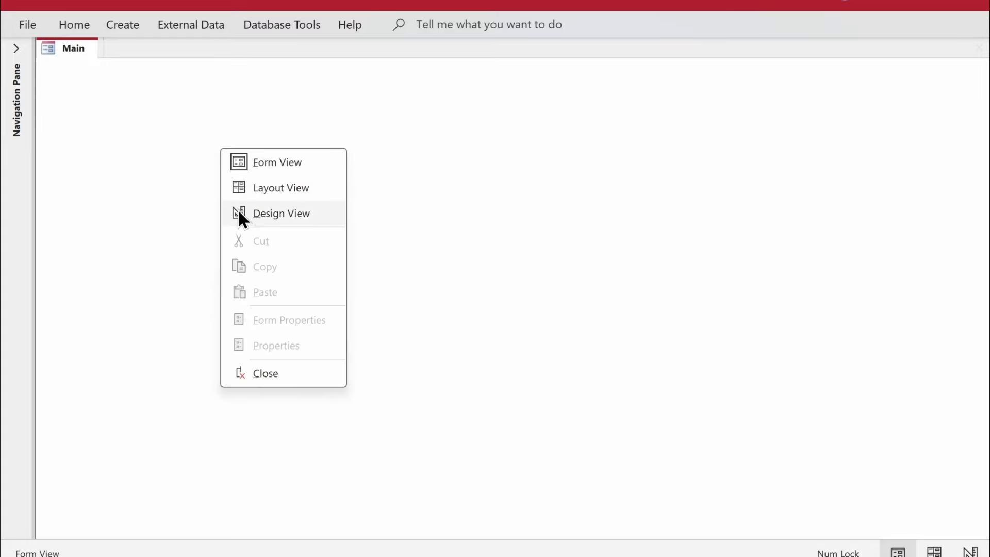
pyautogui.click(106, 95)
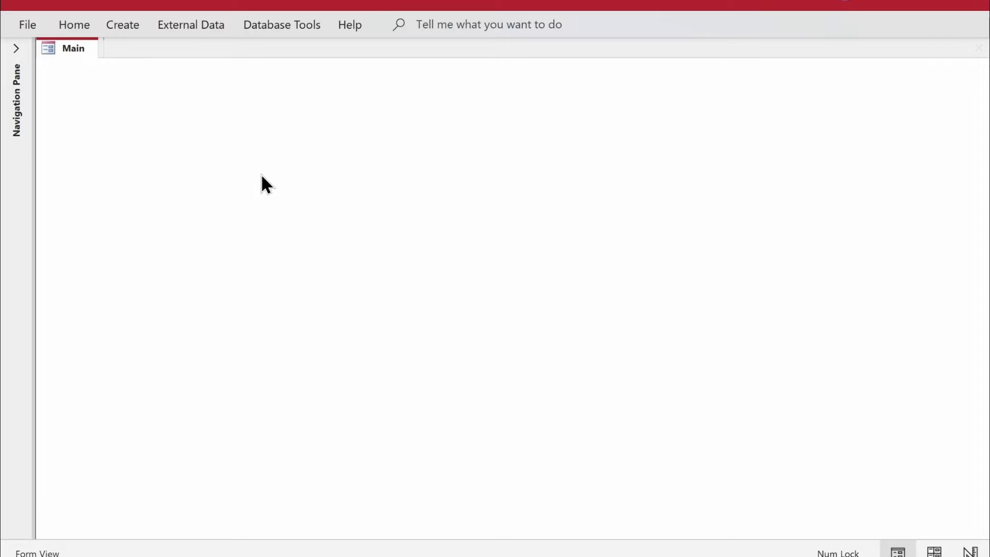
pyautogui.rightClick(519, 267)
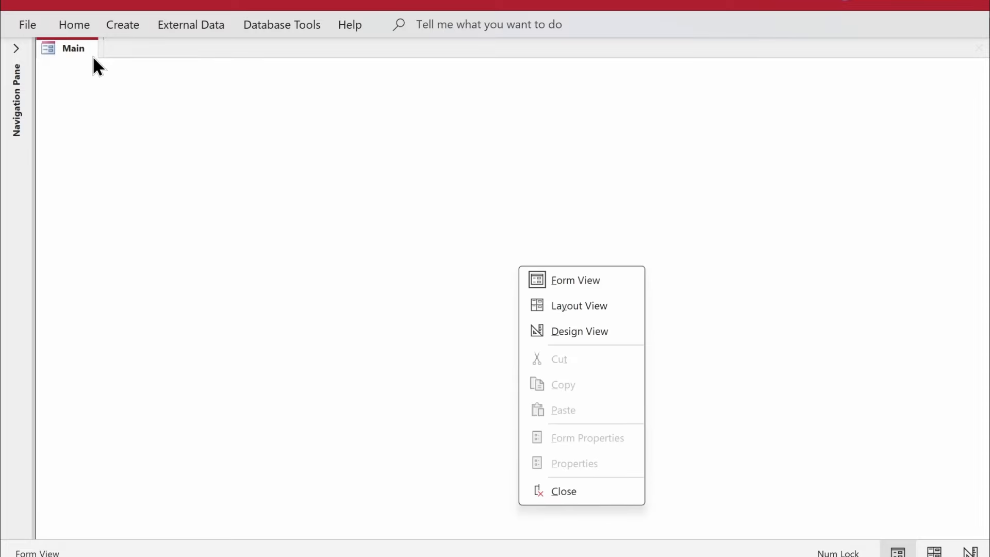
pyautogui.click(365, 263)
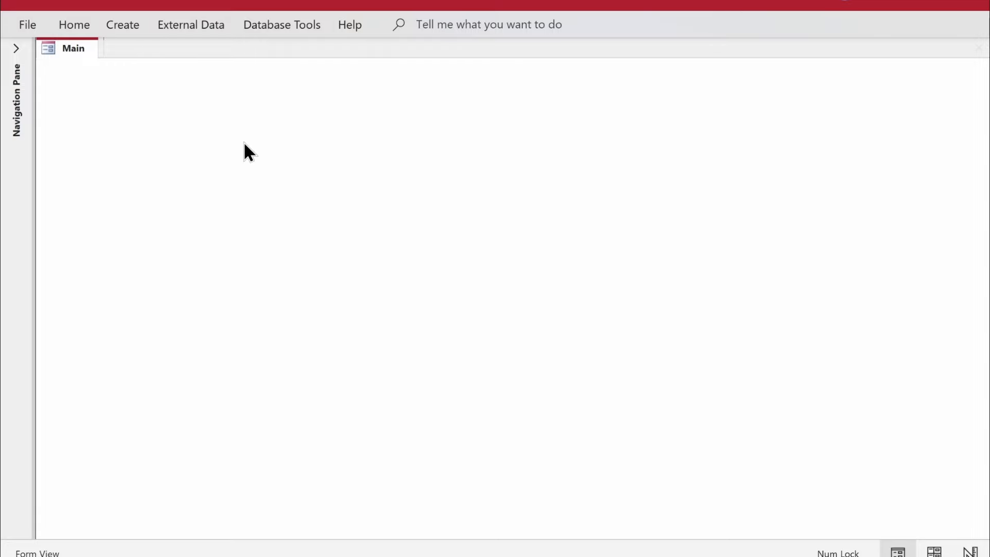
# - Open the Main form in Design View and add the Page Header/Footer sections
pyautogui.rightClick(514, 258)
pyautogui.click(565, 320)
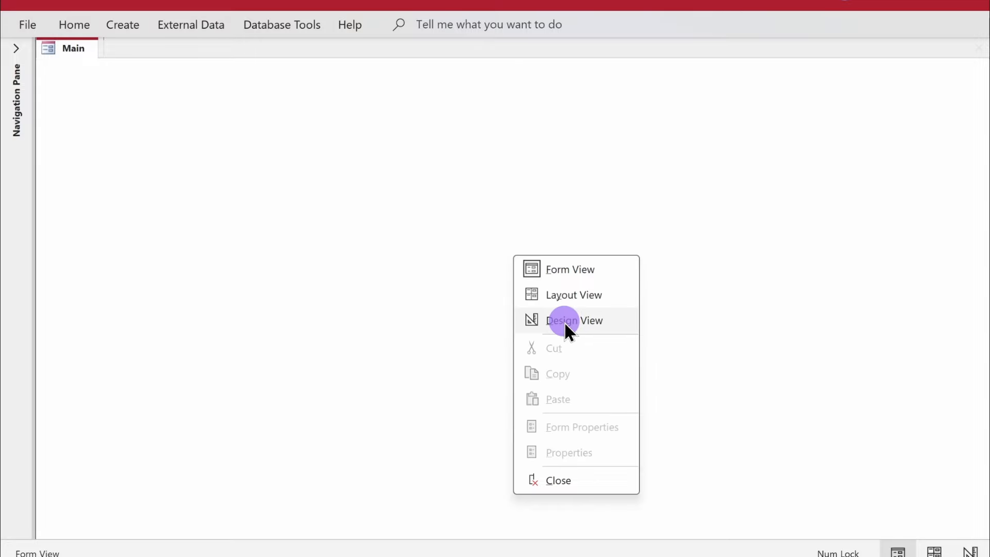
pyautogui.rightClick(400, 194)
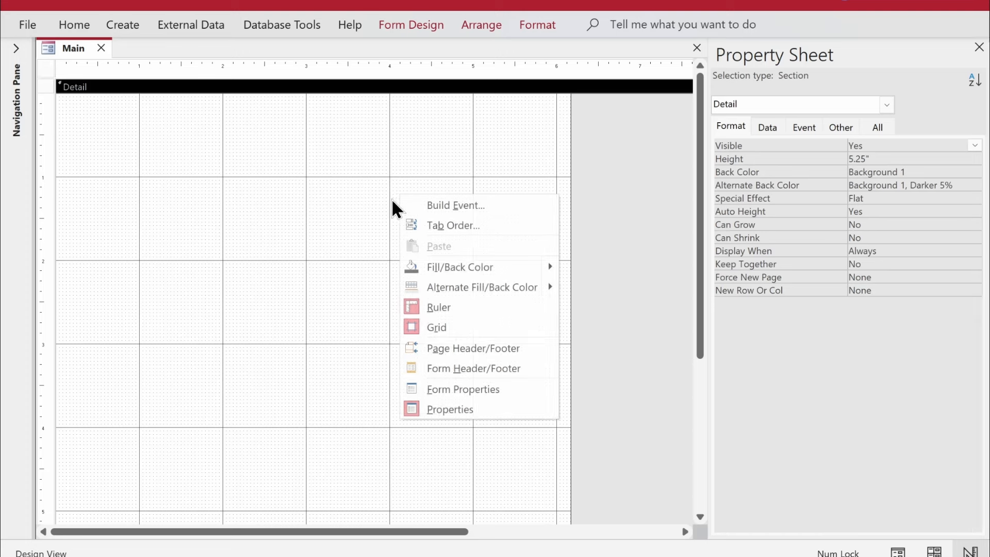
pyautogui.click(466, 354)
# - Add the Form Header/Footer sections to the Main form and remove its Page Header/Footer sections
pyautogui.rightClick(233, 191)
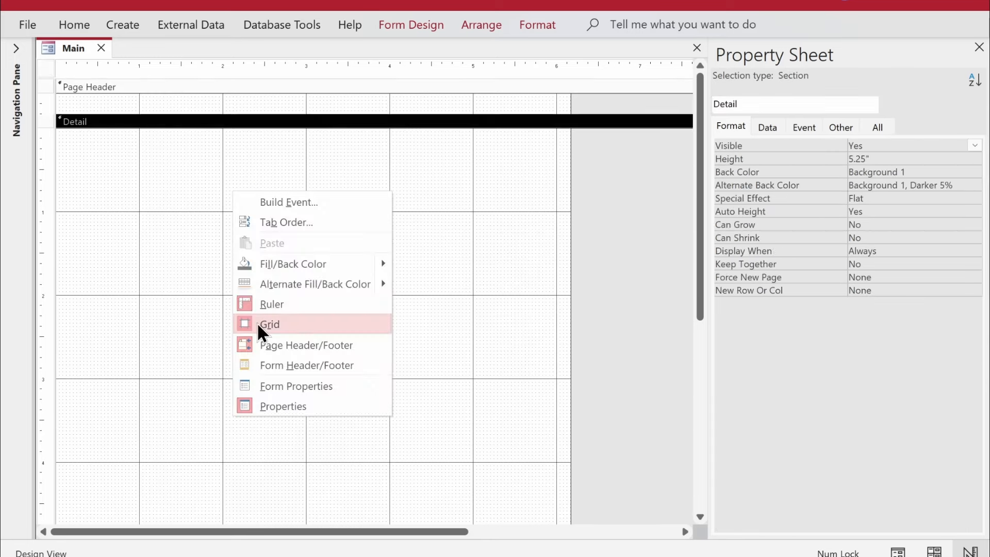
pyautogui.click(257, 366)
pyautogui.rightClick(231, 216)
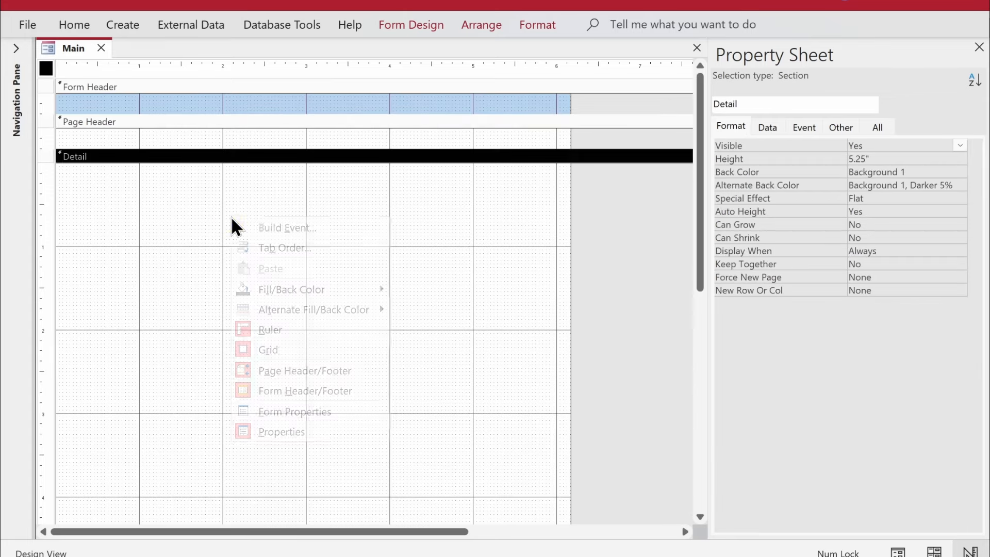
pyautogui.click(274, 370)
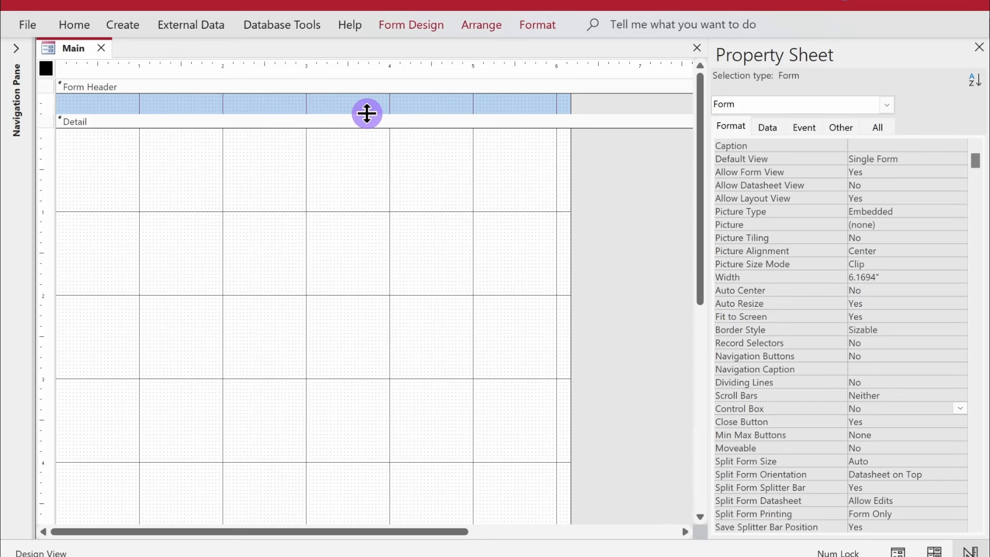
# - Enlarge the form header to about 0.33" high and fill it with a dark blue theme colour
pyautogui.moveTo(366, 113); pyautogui.dragTo(370, 120)
pyautogui.click(369, 88)
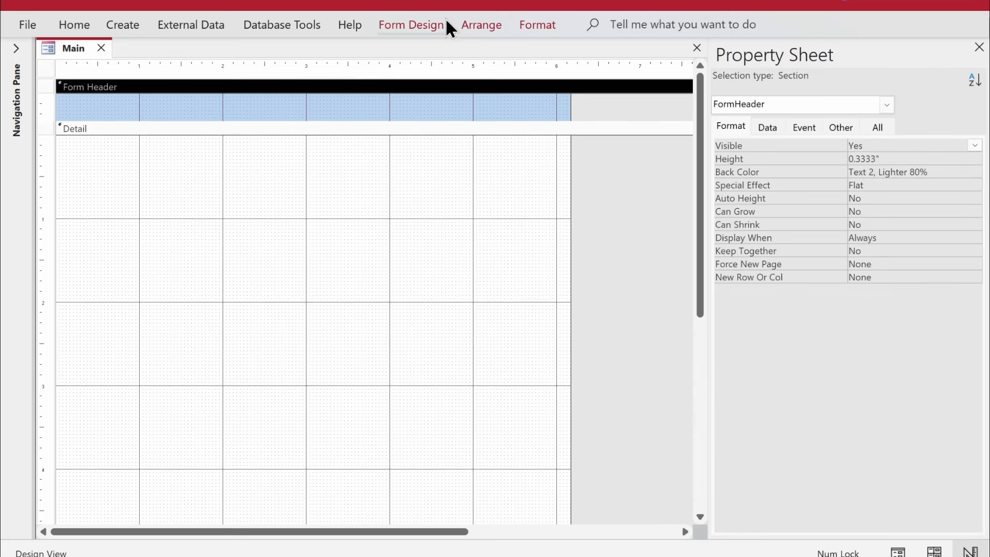
pyautogui.click(535, 22)
pyautogui.click(842, 55)
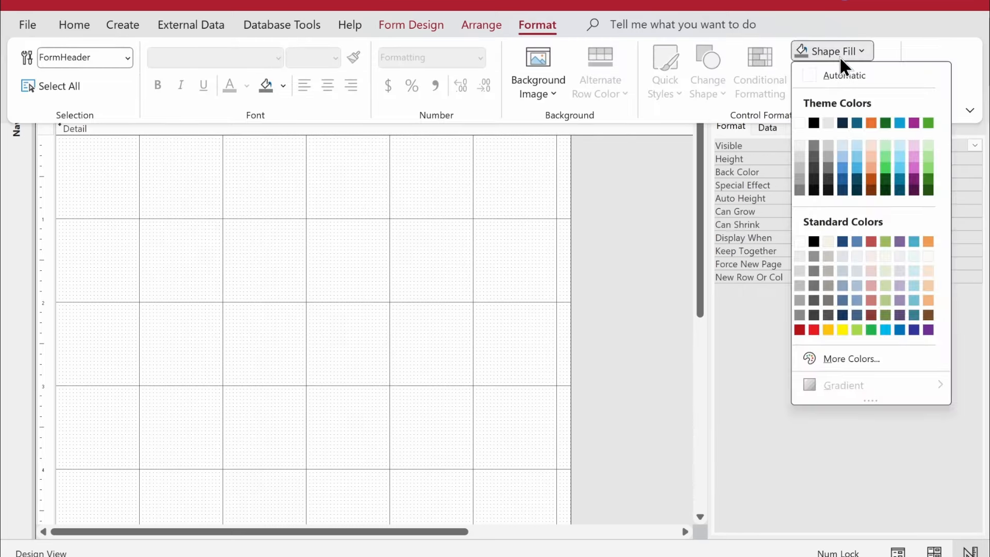
pyautogui.click(846, 181)
pyautogui.click(200, 290)
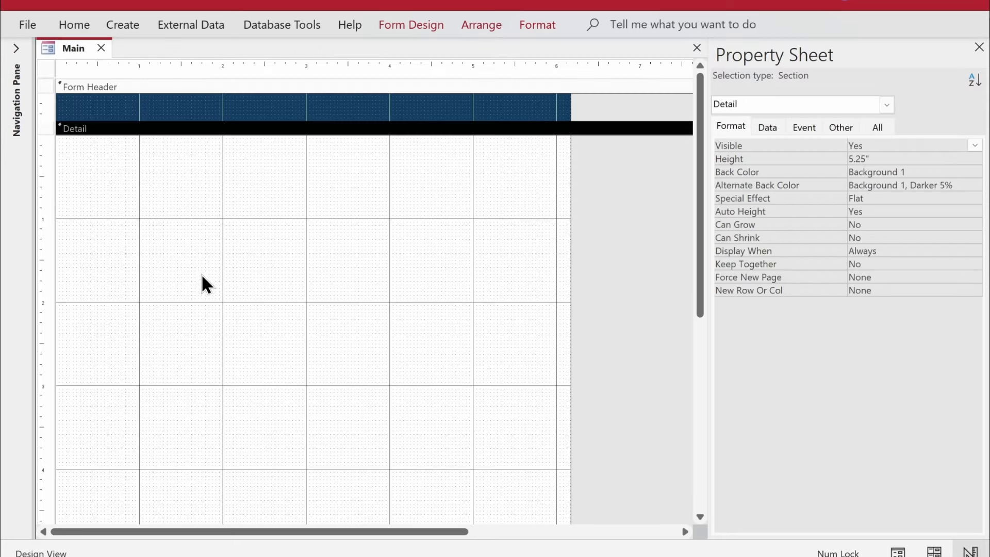
# - Set the form's Caption property to Loop Clinic Management System
pyautogui.click(45, 72)
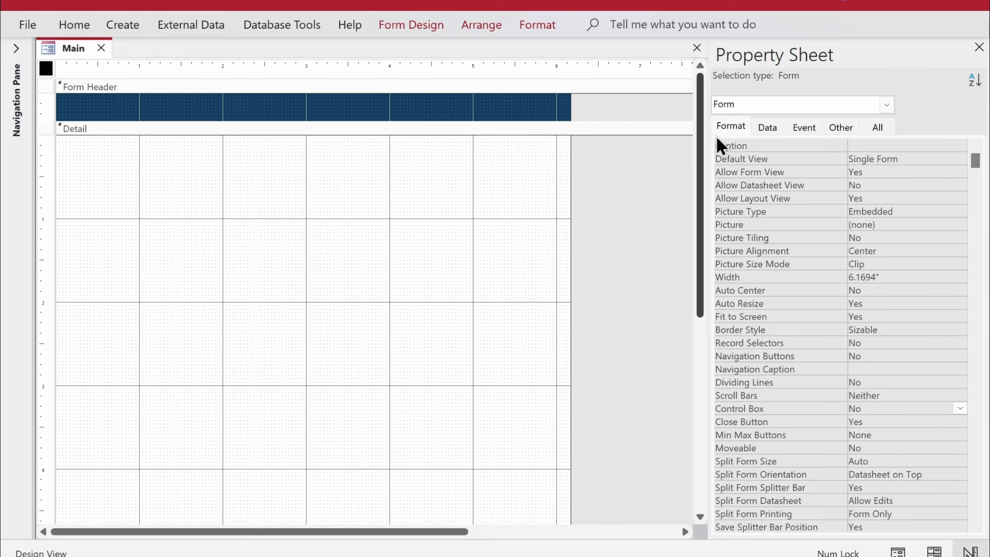
pyautogui.click(861, 146)
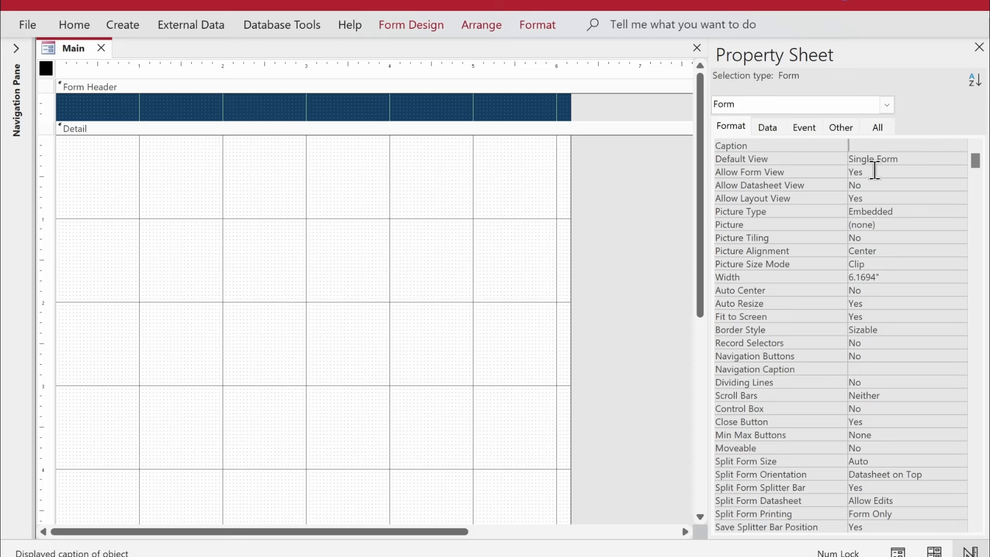
pyautogui.write('loo')
pyautogui.press('BackSpace')
pyautogui.press('BackSpace')
pyautogui.press('BackSpace')
pyautogui.write('Loop C')
pyautogui.write('linic Management')
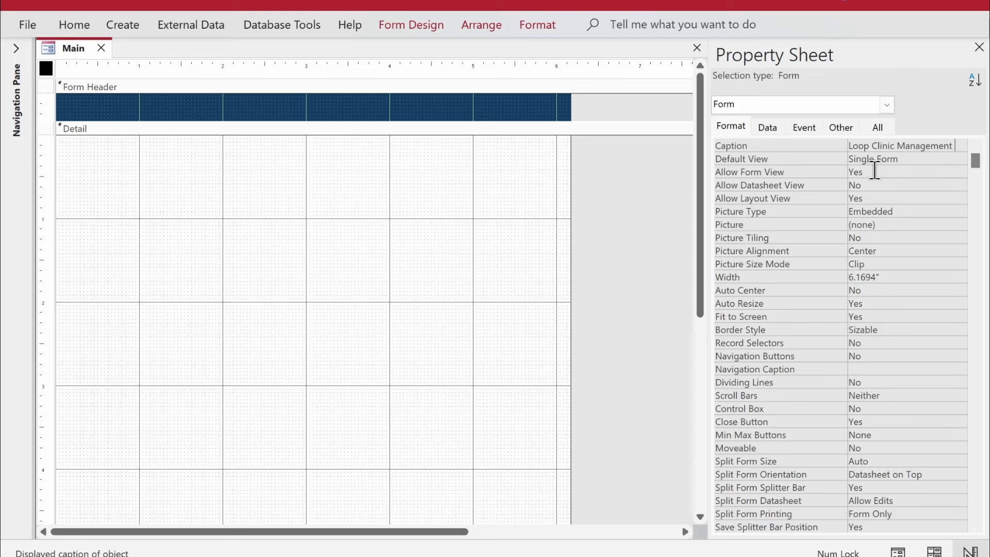
pyautogui.write(' System')
pyautogui.press('Return')
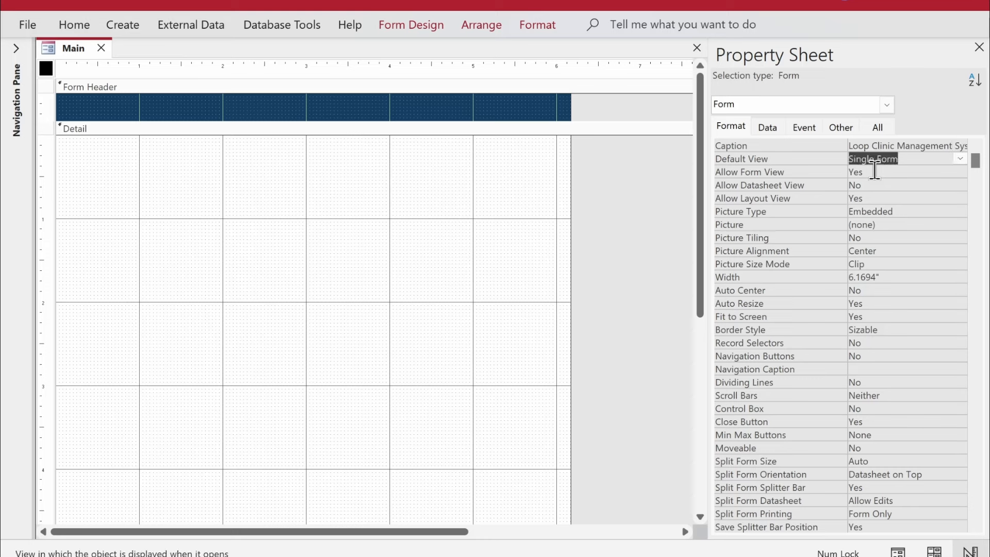
# - Save the form, switch it to Form View and show the list of database objects
pyautogui.rightClick(55, 49)
pyautogui.click(66, 54)
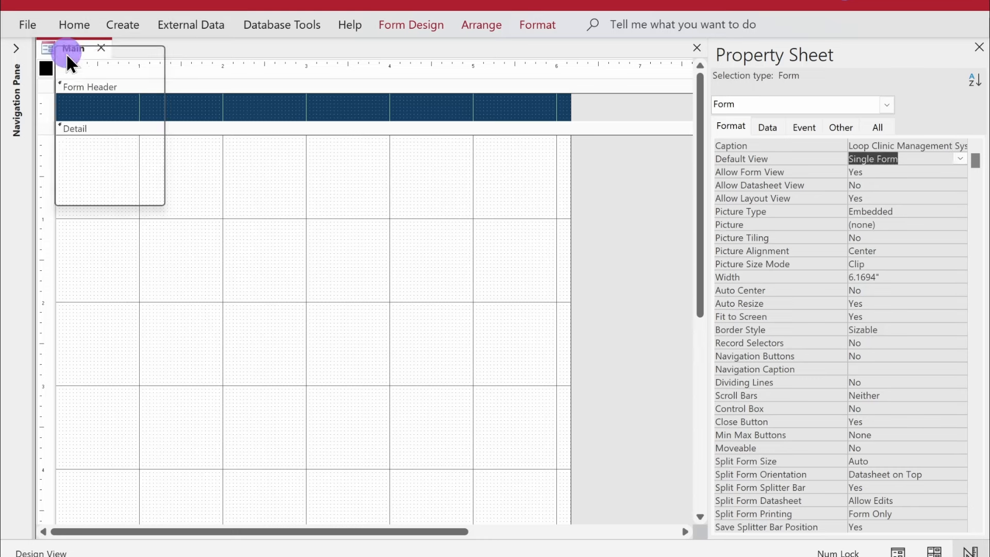
pyautogui.click(124, 140)
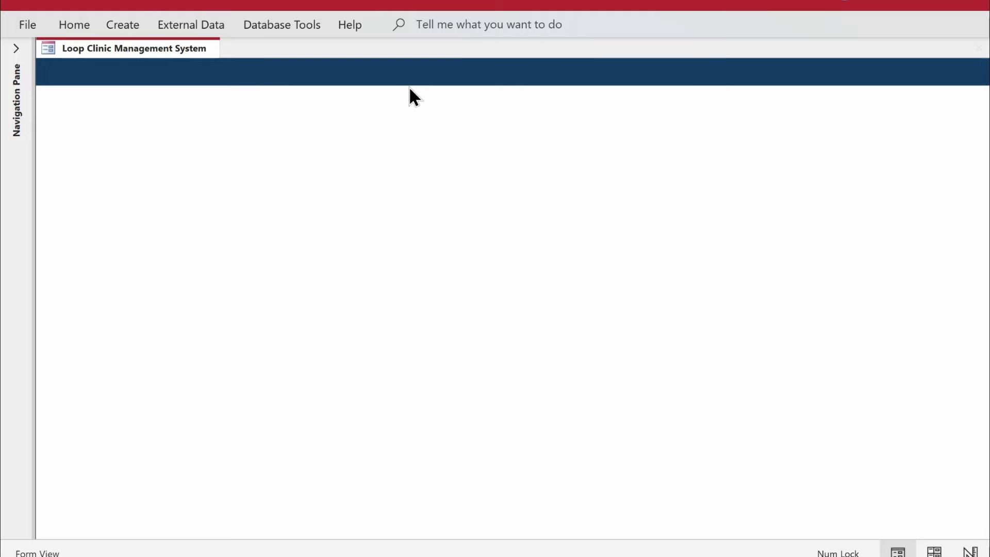
pyautogui.click(17, 50)
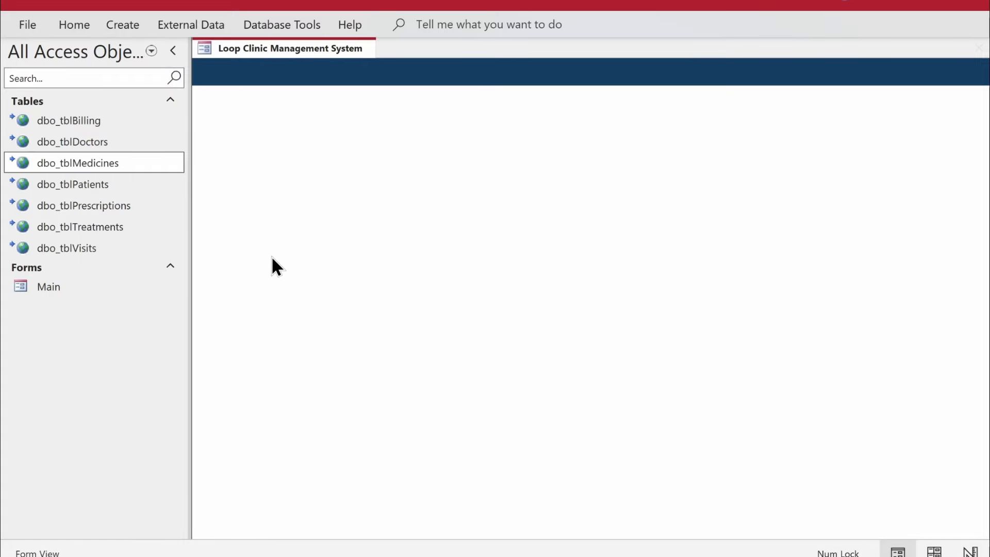
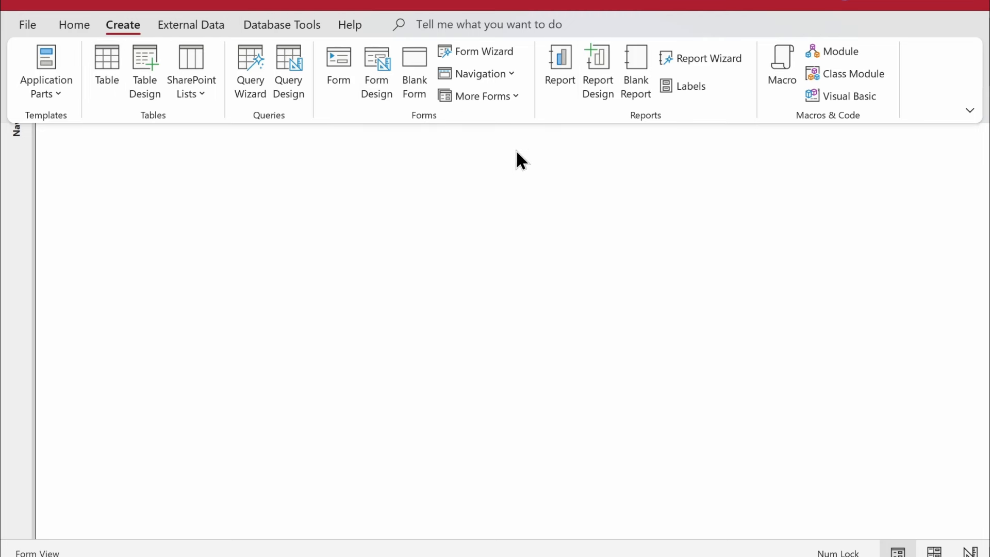
# - Return the form to Design View and draw a command button about 1.75" by 1.5" in the Detail section, without using the wizard
pyautogui.click(288, 17)
pyautogui.rightClick(491, 284)
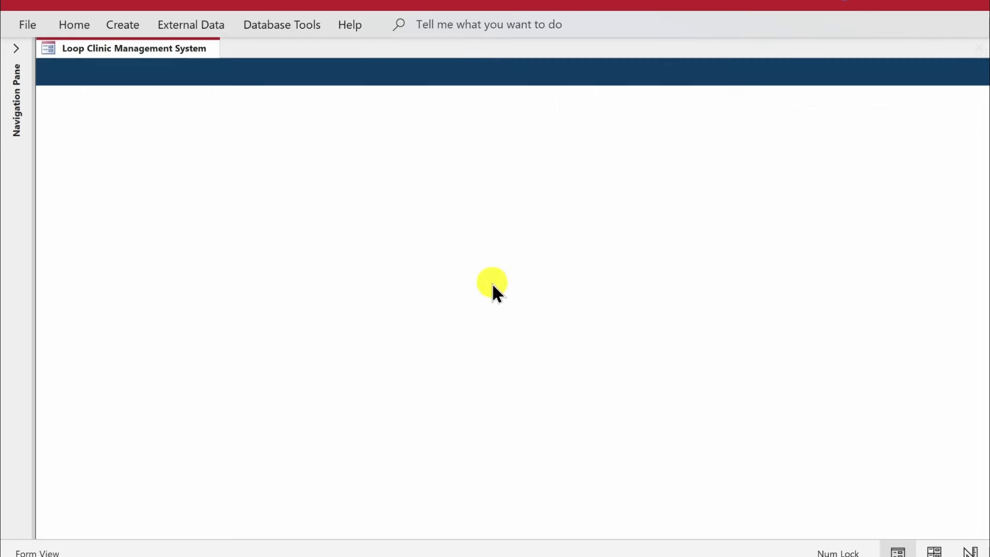
pyautogui.click(522, 344)
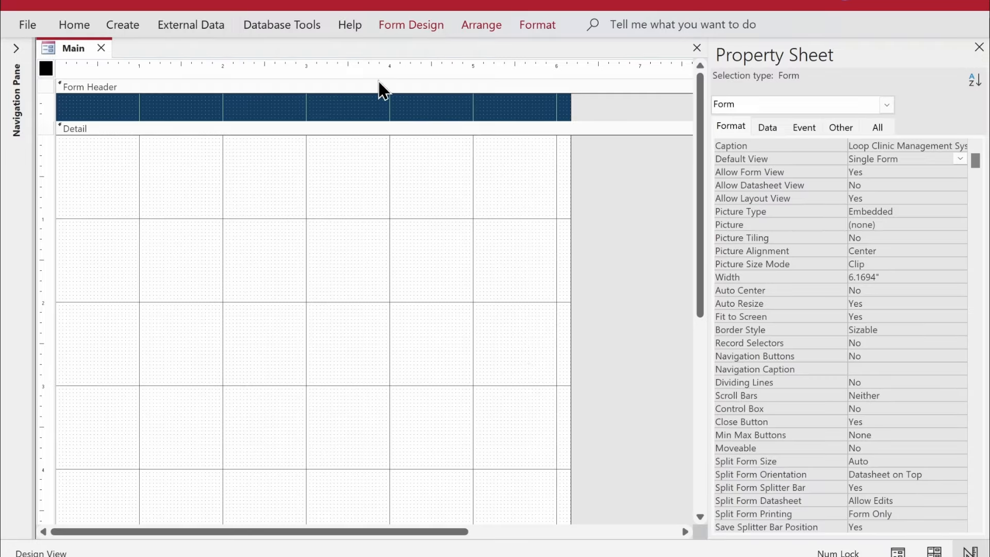
pyautogui.click(409, 23)
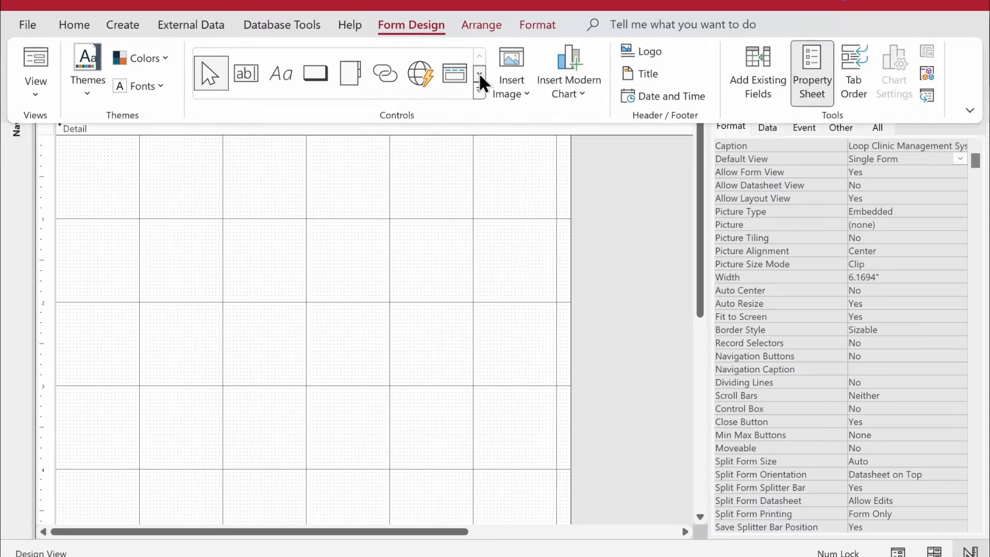
pyautogui.click(304, 77)
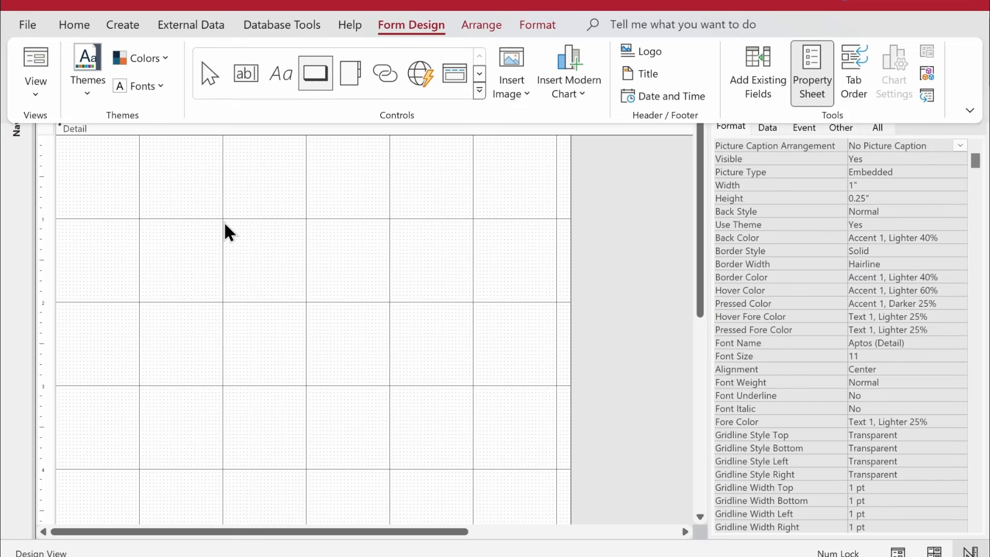
pyautogui.click(73, 175)
pyautogui.moveTo(74, 176)
pyautogui.mouseDown()
pyautogui.moveTo(186, 299)
pyautogui.moveTo(219, 301)
pyautogui.mouseUp()
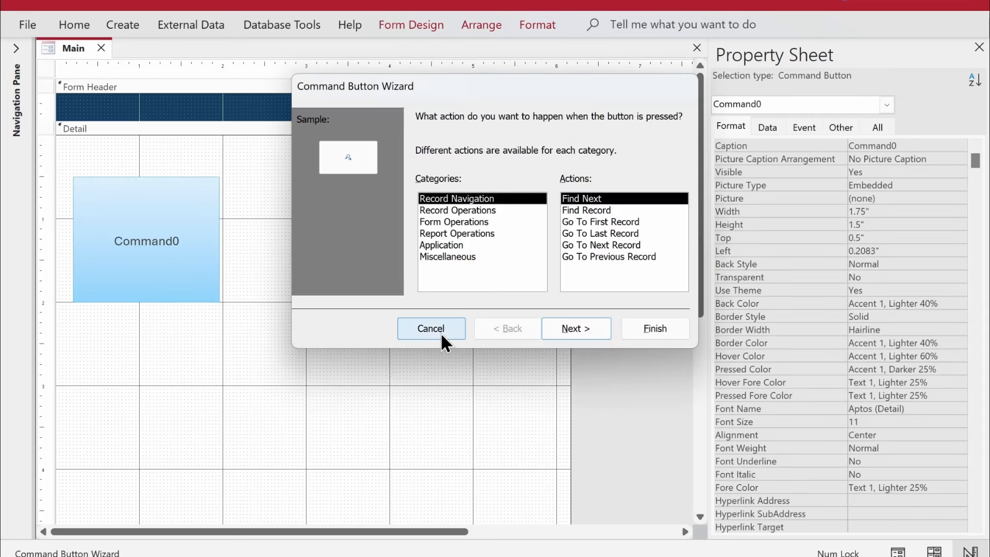
pyautogui.click(438, 333)
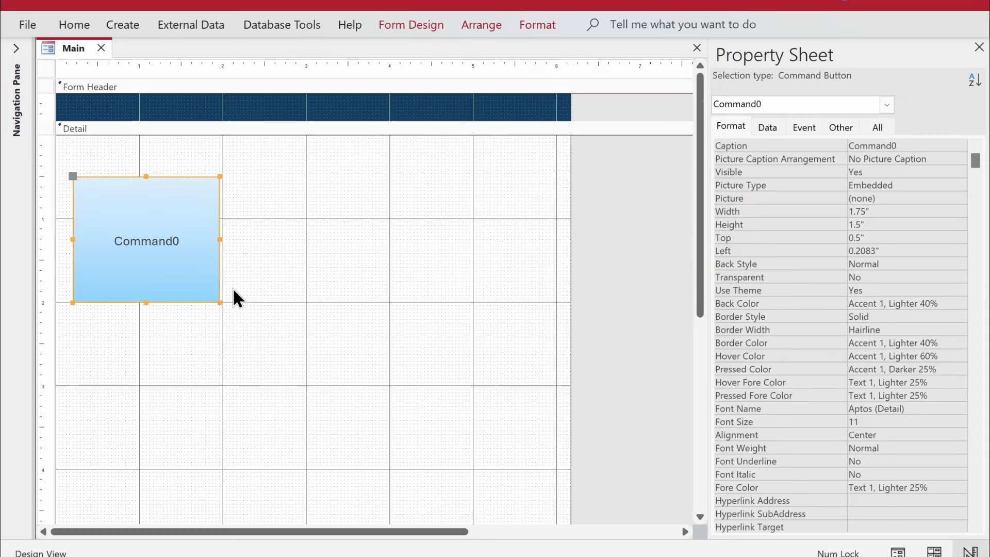
# - Move the command button against the left edge of the Detail section and reduce its height to about 1.25"
pyautogui.click(193, 320)
pyautogui.moveTo(182, 295); pyautogui.dragTo(162, 290)
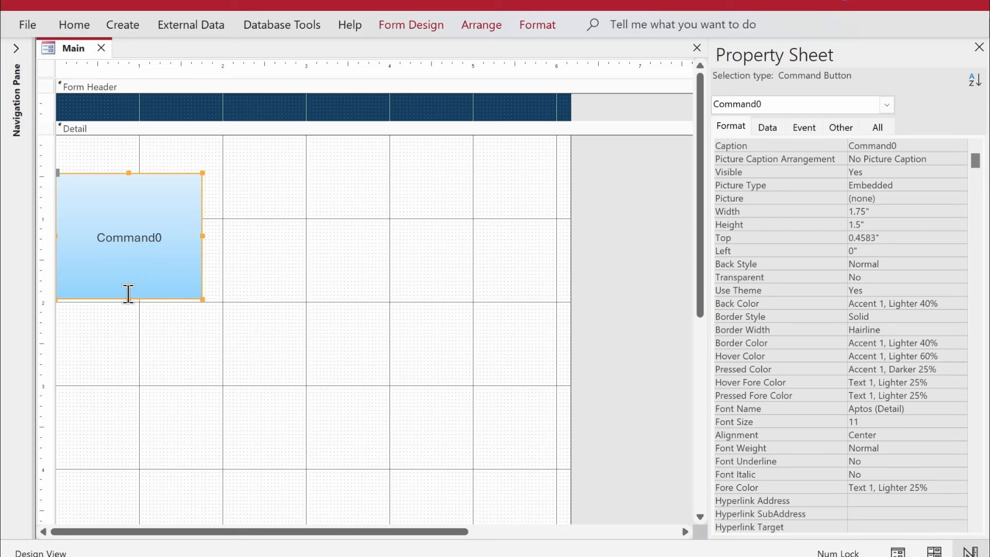
pyautogui.moveTo(130, 298); pyautogui.dragTo(129, 275)
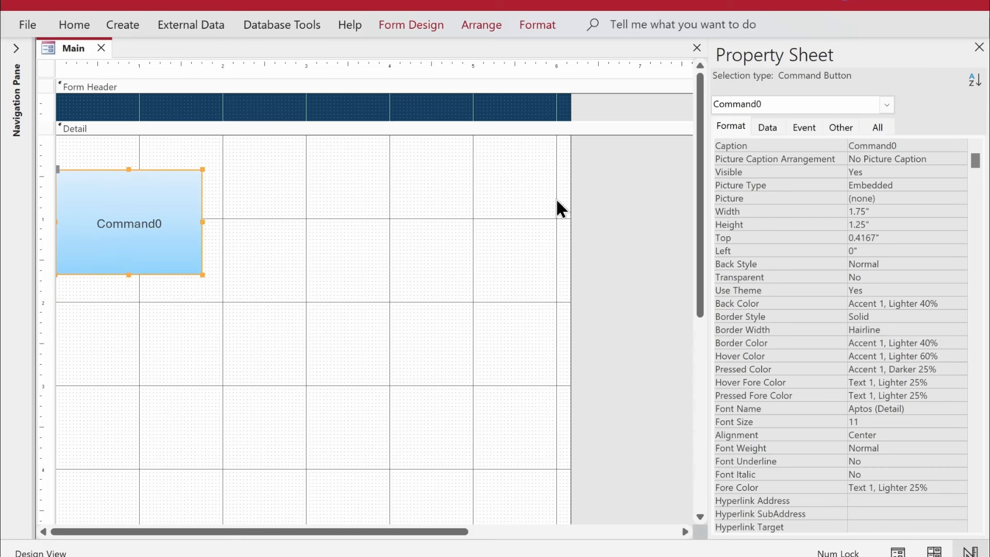
# - Set the command button's Name property to btnPatients
pyautogui.click(12, 48)
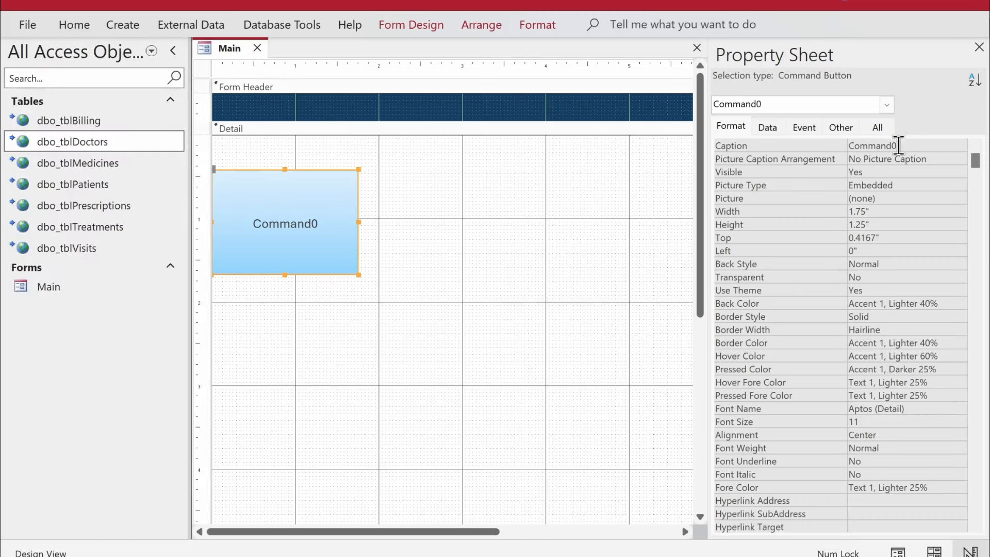
pyautogui.click(840, 128)
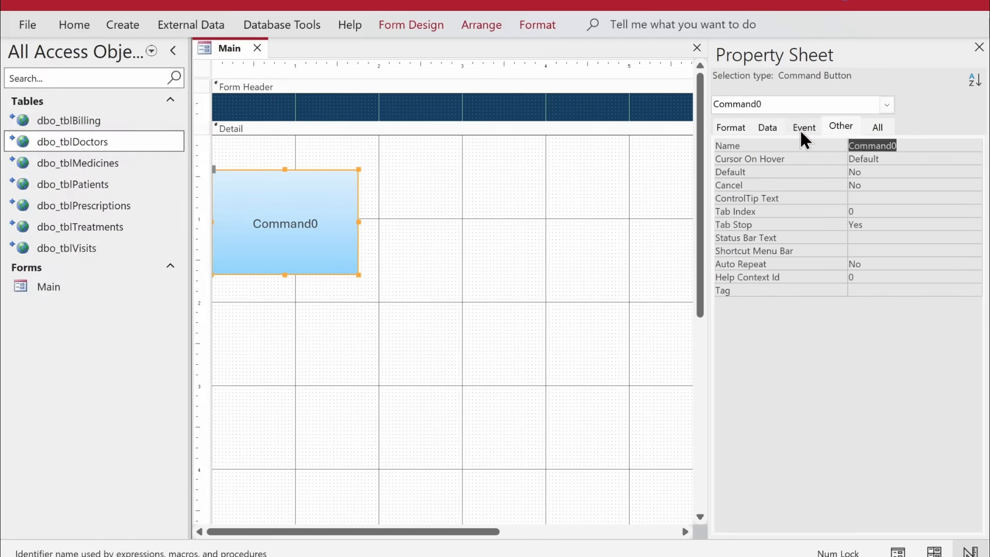
pyautogui.write('btn')
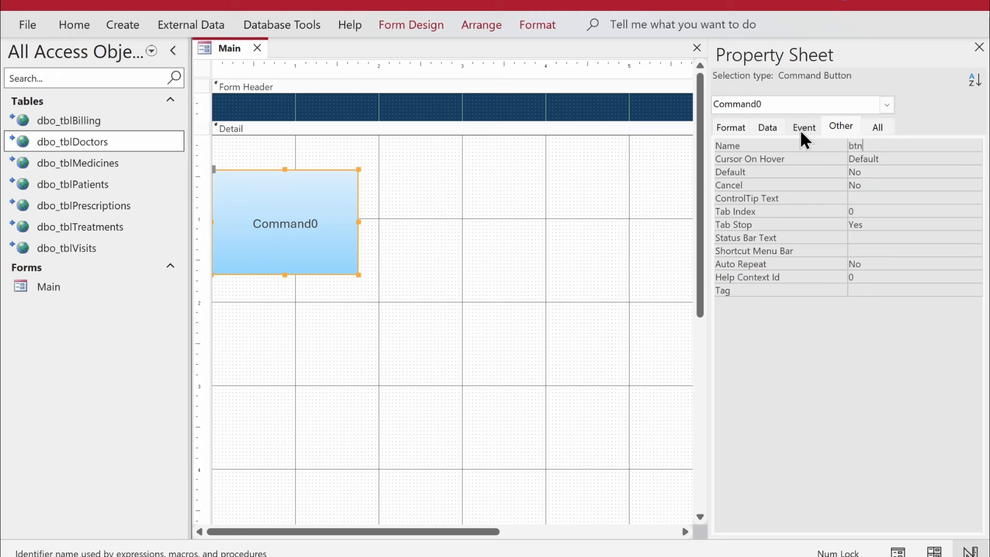
pyautogui.write('Patients')
pyautogui.press('Return')
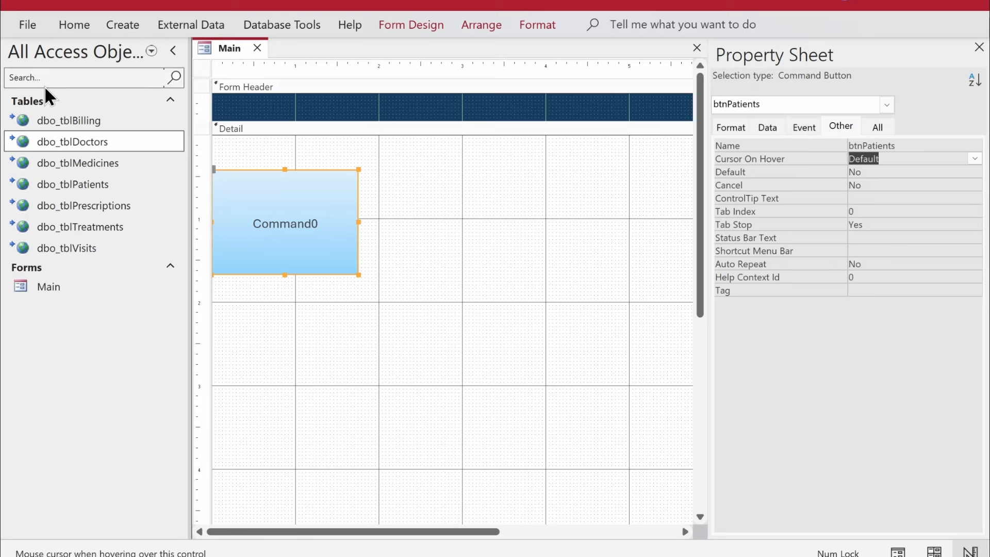
# - Change the btnPatients button's caption to Manage Patients Record
pyautogui.click(303, 223)
pyautogui.doubleClick(302, 224)
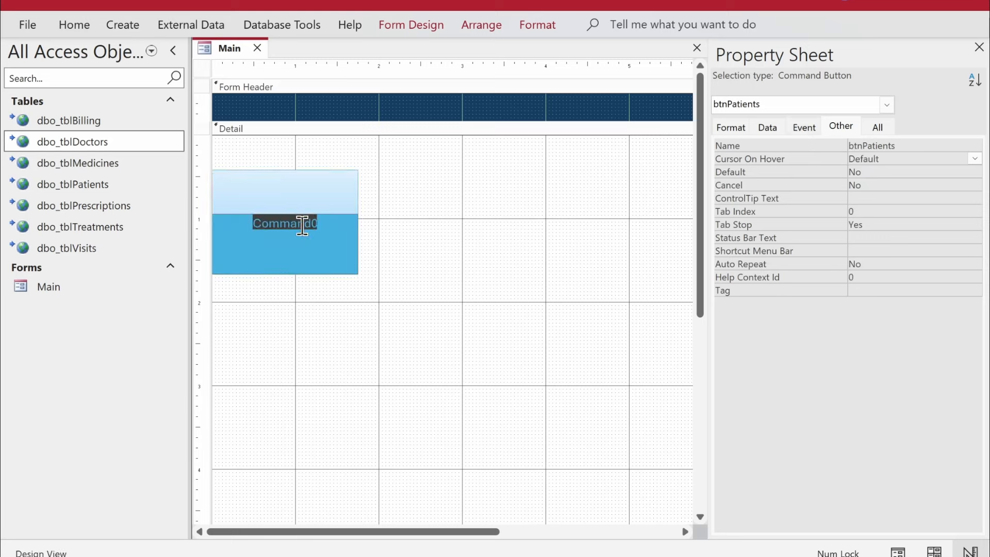
pyautogui.write('Patients')
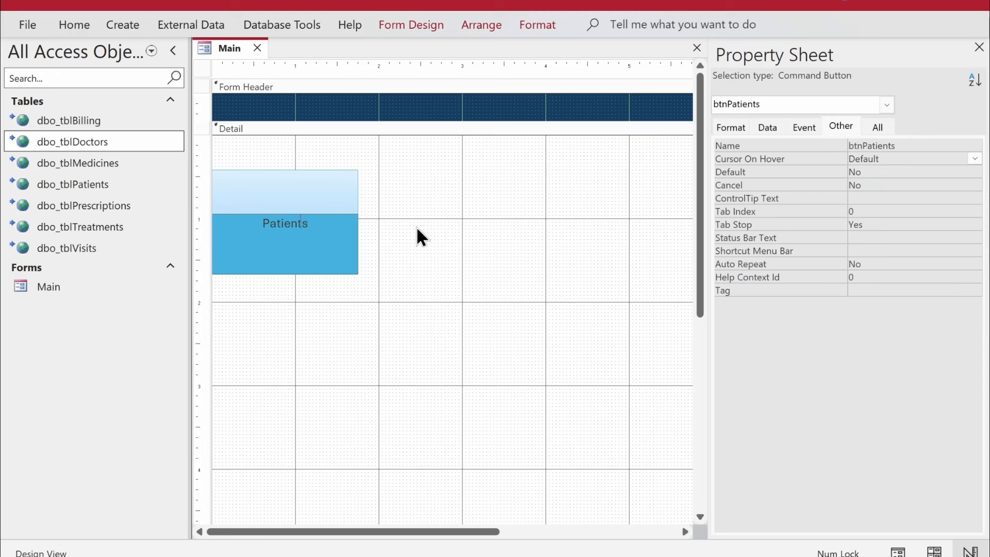
pyautogui.write('Manage')
pyautogui.write('R')
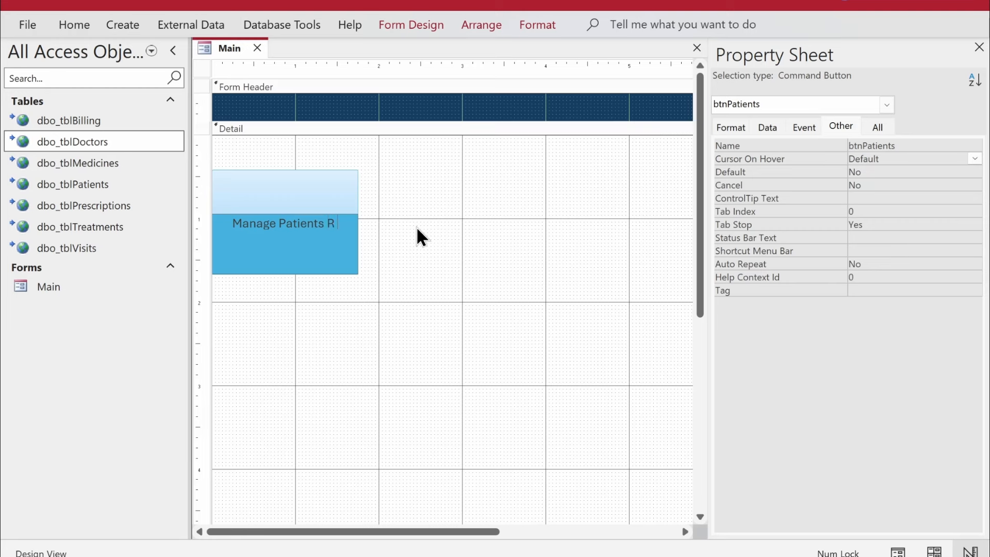
pyautogui.write('ecords')
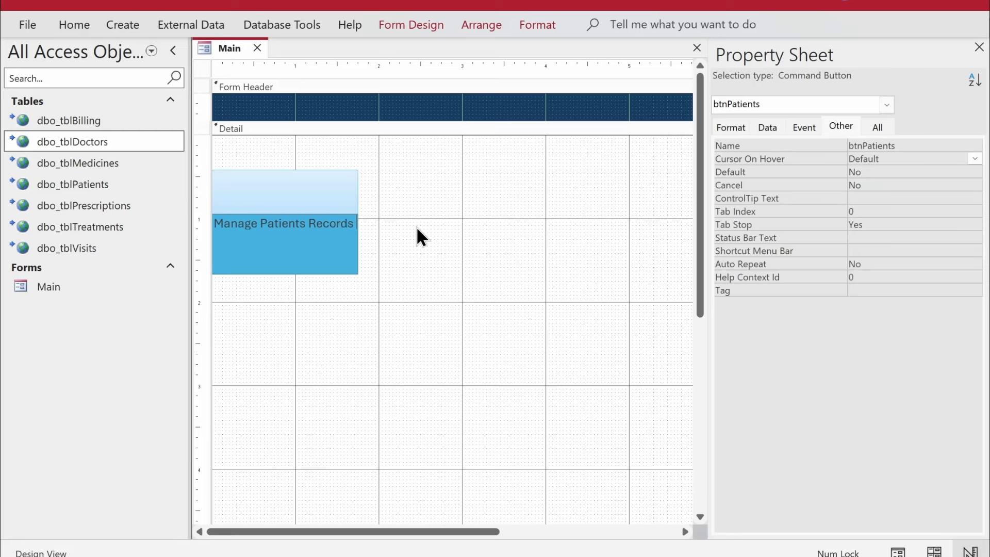
pyautogui.press('Return')
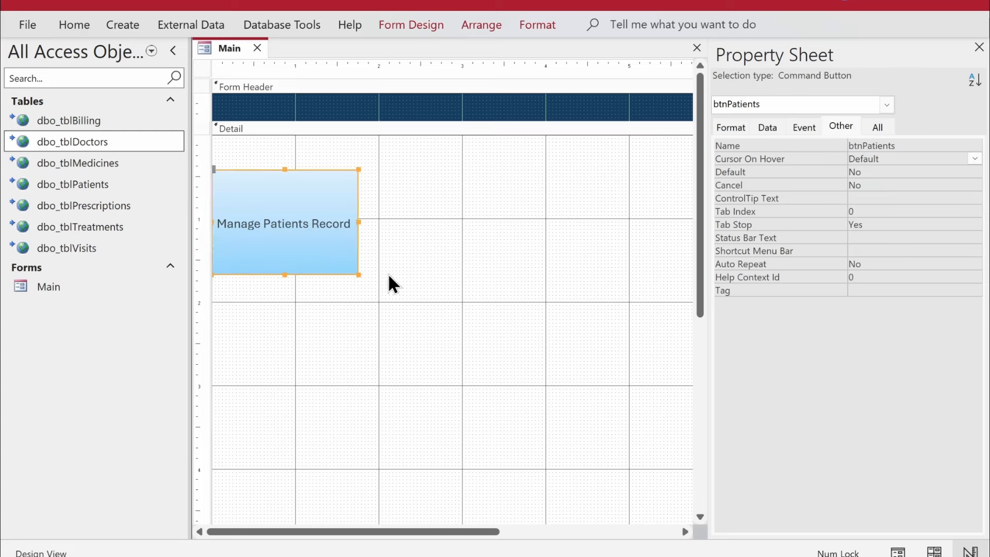
# - Duplicate the btnPatients button below the original and name the copy btnVisits
pyautogui.hotkey('ctrl', 'c')
pyautogui.hotkey('ctrl', 'v')
pyautogui.doubleClick(884, 145)
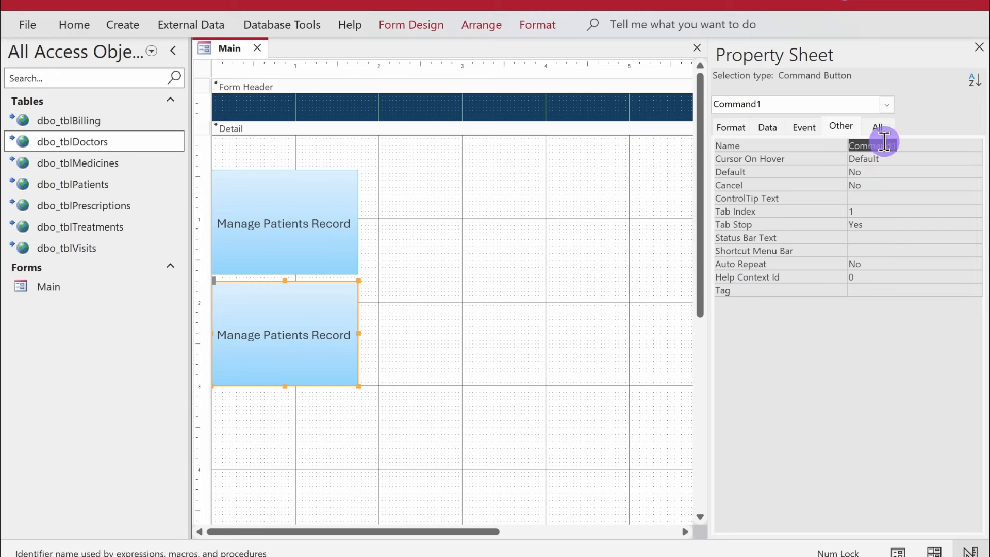
pyautogui.write('btnVis')
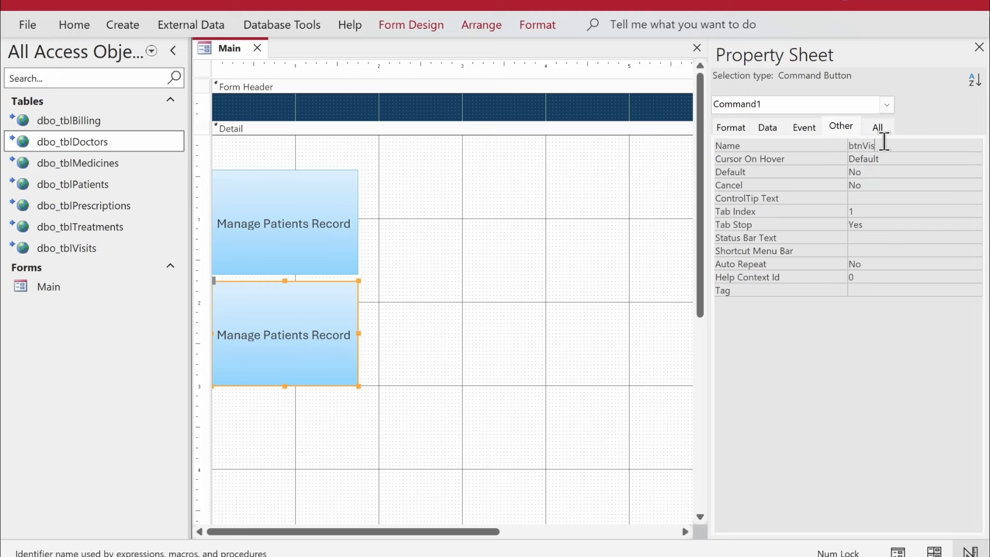
pyautogui.write('its')
pyautogui.press('Return')
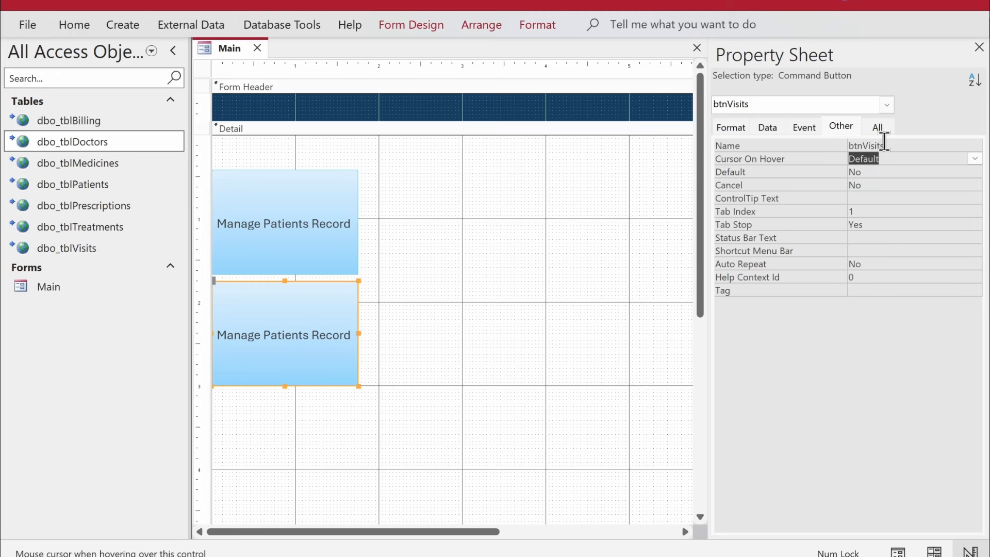
# - Change the btnVisits button's caption to Manage Visits
pyautogui.click(307, 345)
pyautogui.moveTo(217, 336); pyautogui.dragTo(390, 346)
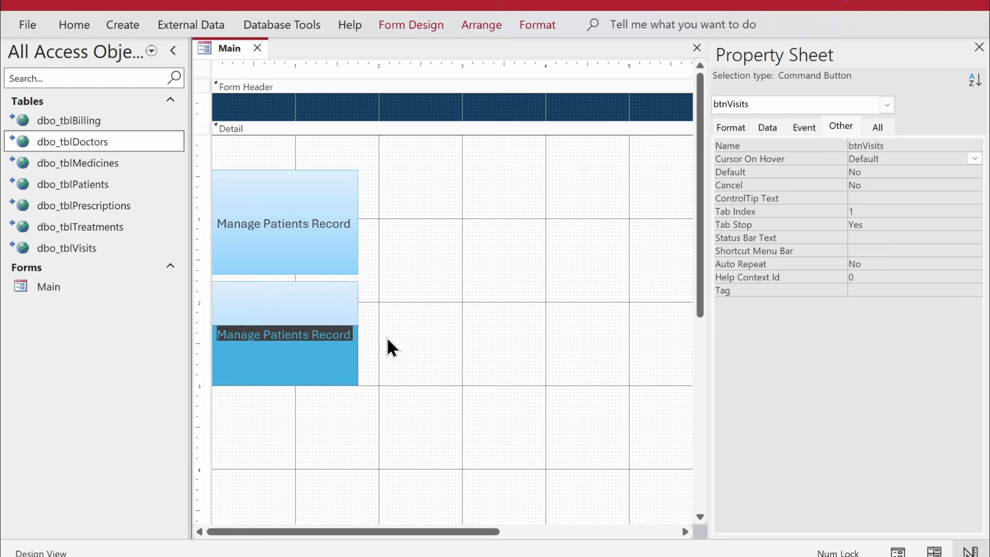
pyautogui.write('Create')
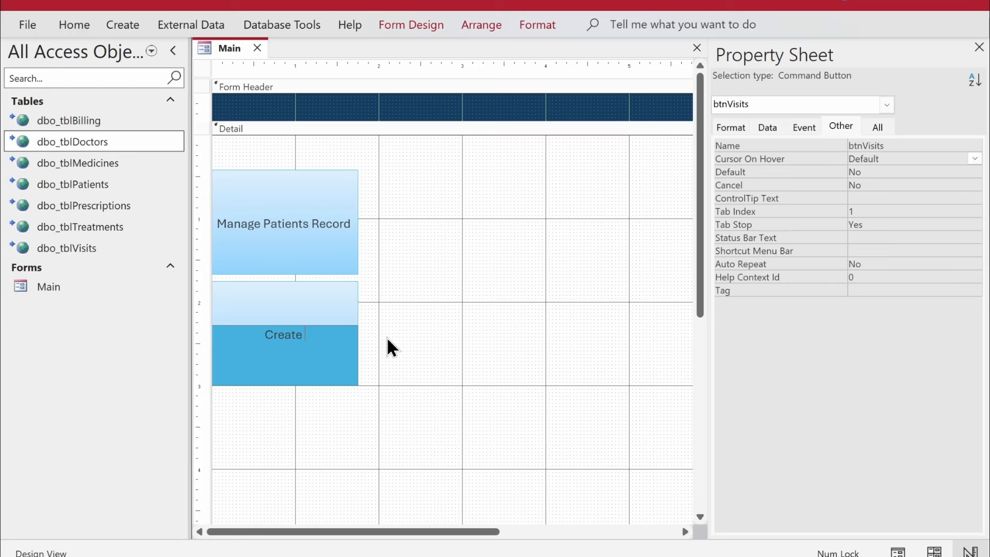
pyautogui.press('BackSpace')
pyautogui.press('BackSpace')
pyautogui.press('BackSpace')
pyautogui.press('BackSpace')
pyautogui.press('BackSpace')
pyautogui.press('BackSpace')
pyautogui.press('BackSpace')
pyautogui.write('Manage Visits')
pyautogui.press('Return')
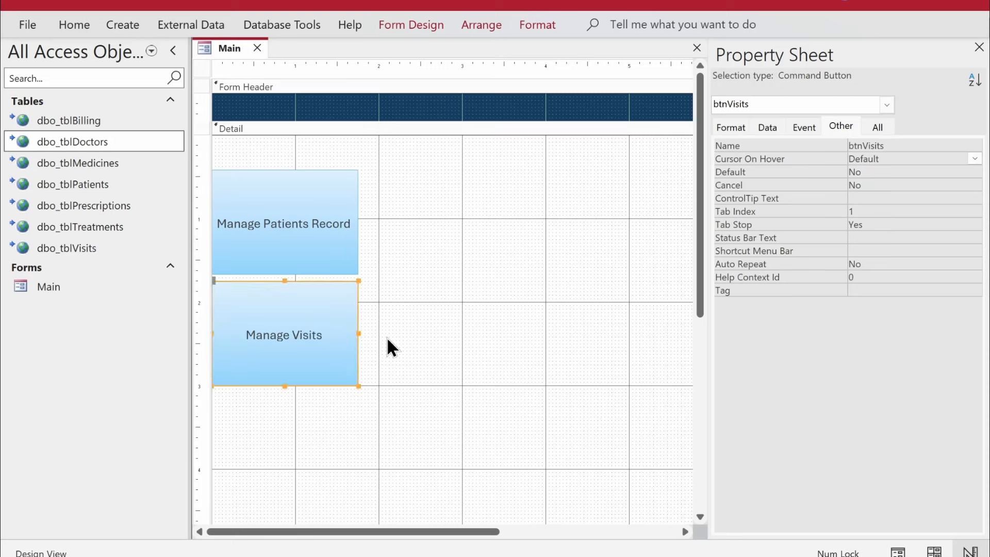
# - Duplicate the Manage Patients Record button and place the copy directly to the right of the original
pyautogui.click(347, 247)
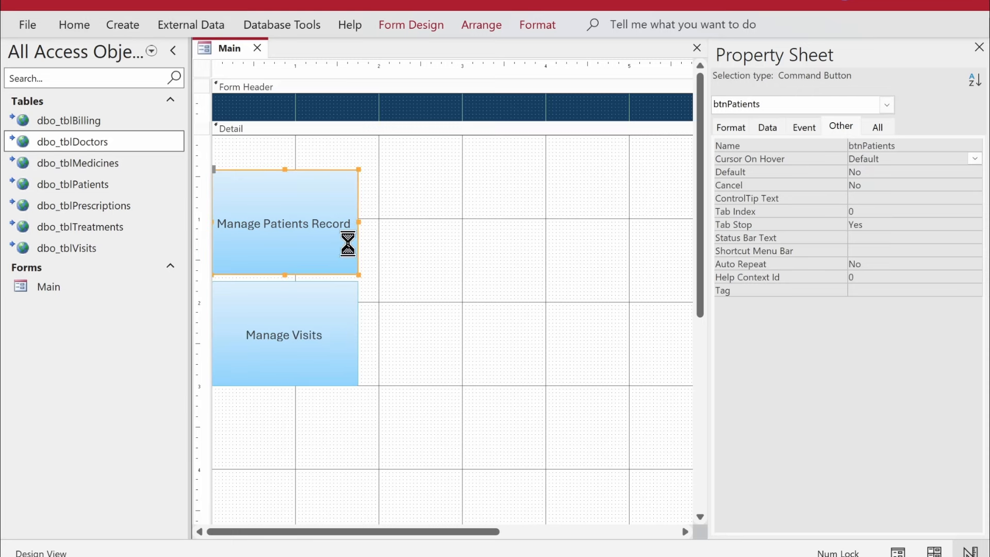
pyautogui.hotkey('ctrl', 'c')
pyautogui.hotkey('ctrl', 'v')
pyautogui.moveTo(359, 322); pyautogui.dragTo(507, 210)
# - Change the copied button's caption to Manage Doctors Record
pyautogui.click(435, 223)
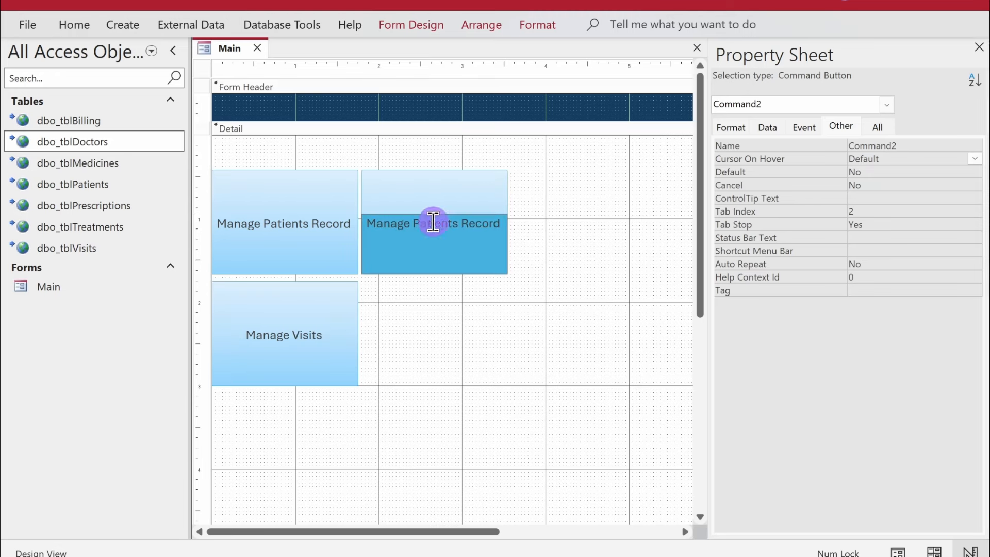
pyautogui.doubleClick(434, 223)
pyautogui.write('Doc')
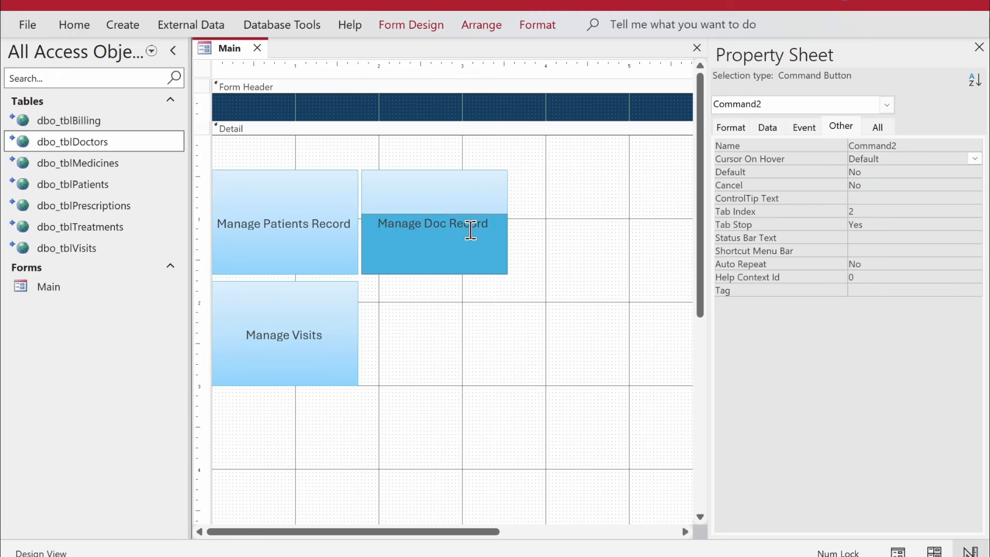
pyautogui.write('tors')
pyautogui.press('Return')
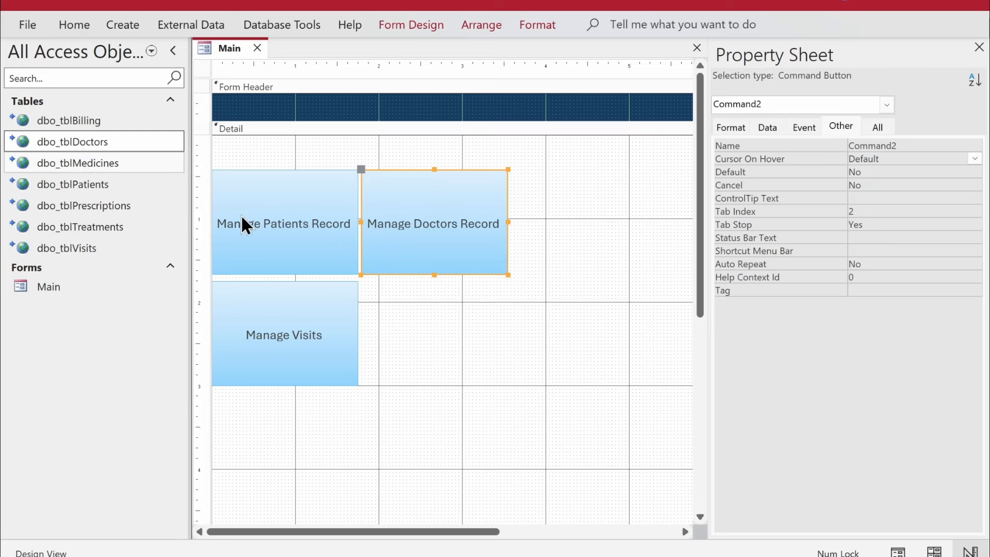
# - Duplicate the Manage Visits button and place the copy beside it, directly below the Manage Doctors Record button
pyautogui.click(495, 383)
pyautogui.click(320, 354)
pyautogui.hotkey('ctrl', 'c')
pyautogui.hotkey('ctrl', 'v')
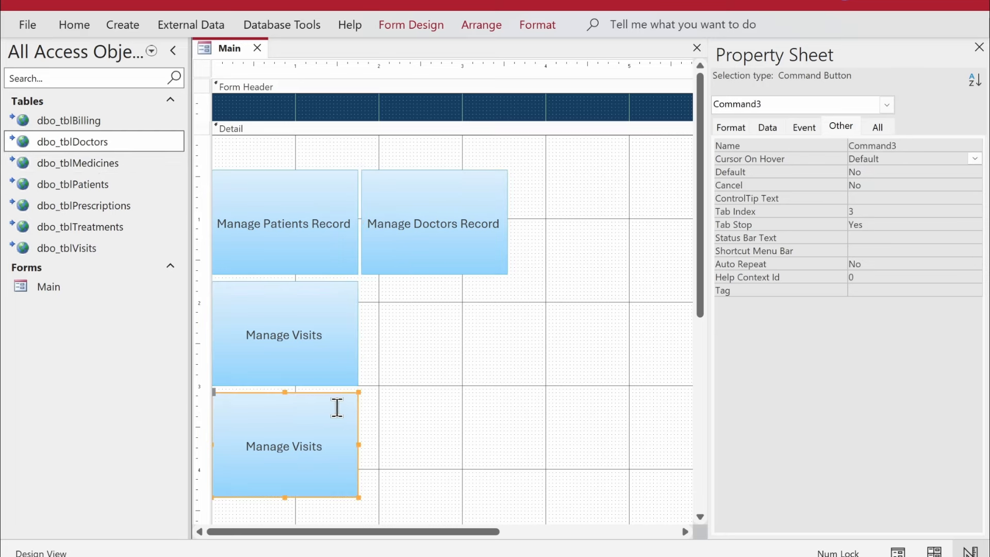
pyautogui.moveTo(330, 392); pyautogui.dragTo(476, 282)
# - Change the caption of the copied Manage Visits button to Manage Medicine
pyautogui.click(457, 339)
pyautogui.doubleClick(467, 336)
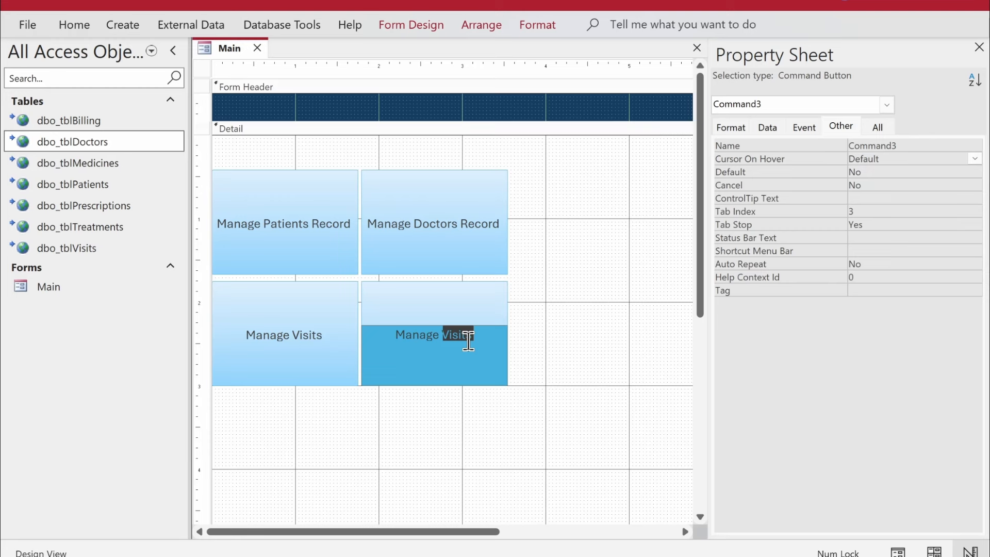
pyautogui.write('M')
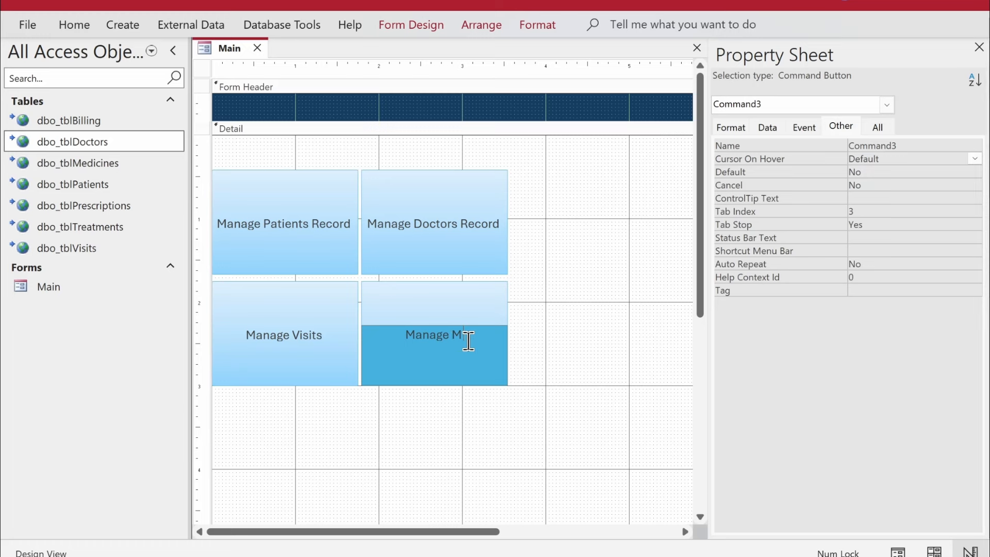
pyautogui.write('edicin')
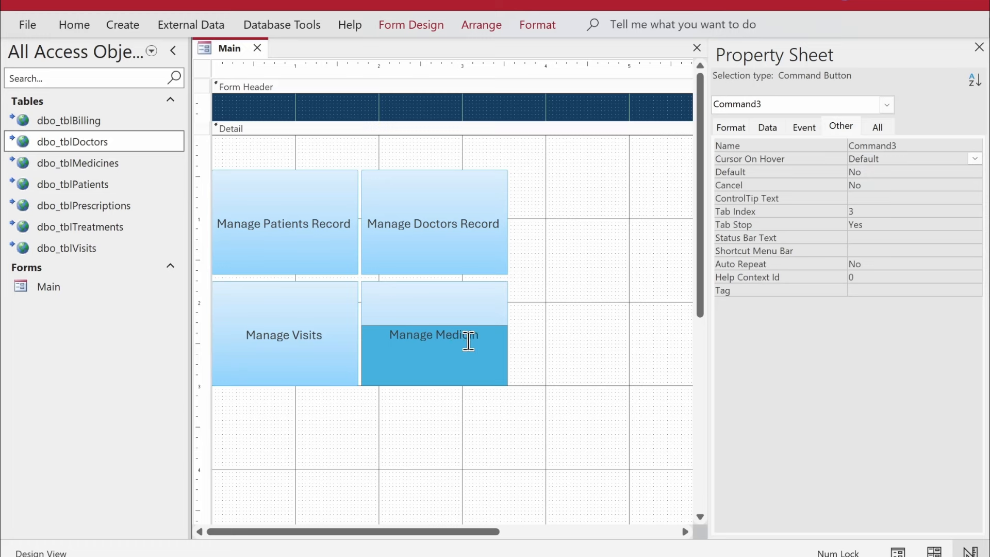
pyautogui.write('e')
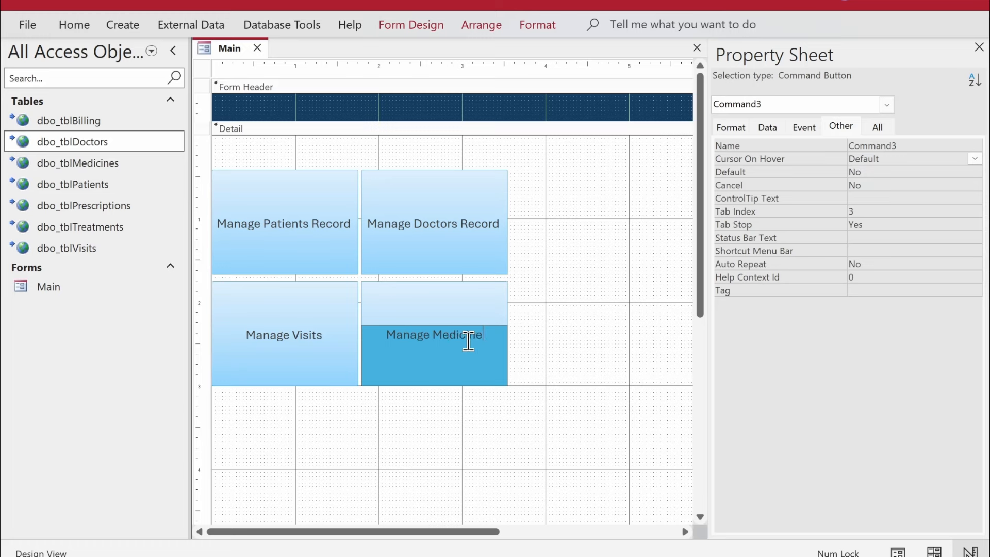
# - Shorten the upper two buttons' captions to Manage Doctors and Manage Patients
pyautogui.click(471, 222)
pyautogui.doubleClick(471, 223)
pyautogui.press('BackSpace')
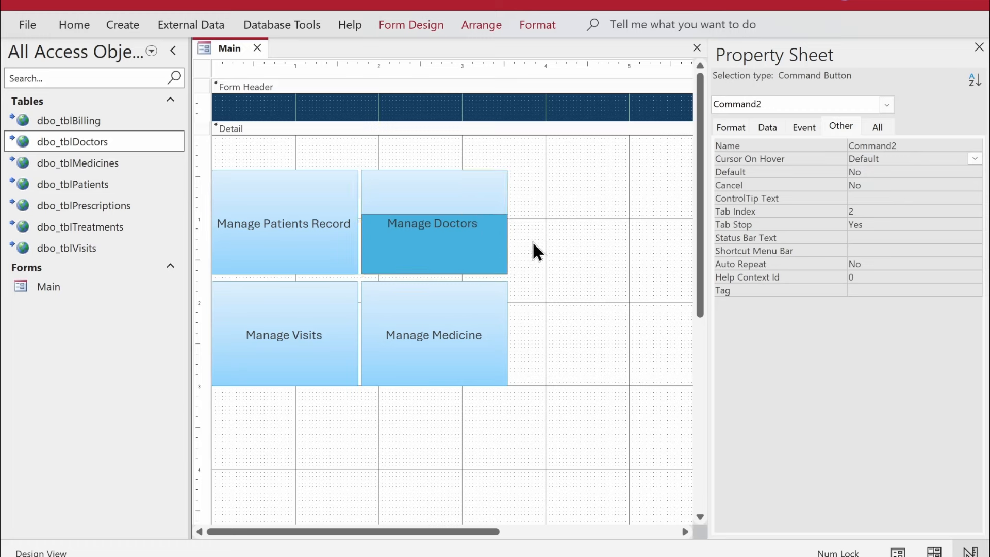
pyautogui.click(328, 221)
pyautogui.doubleClick(335, 224)
pyautogui.press('BackSpace')
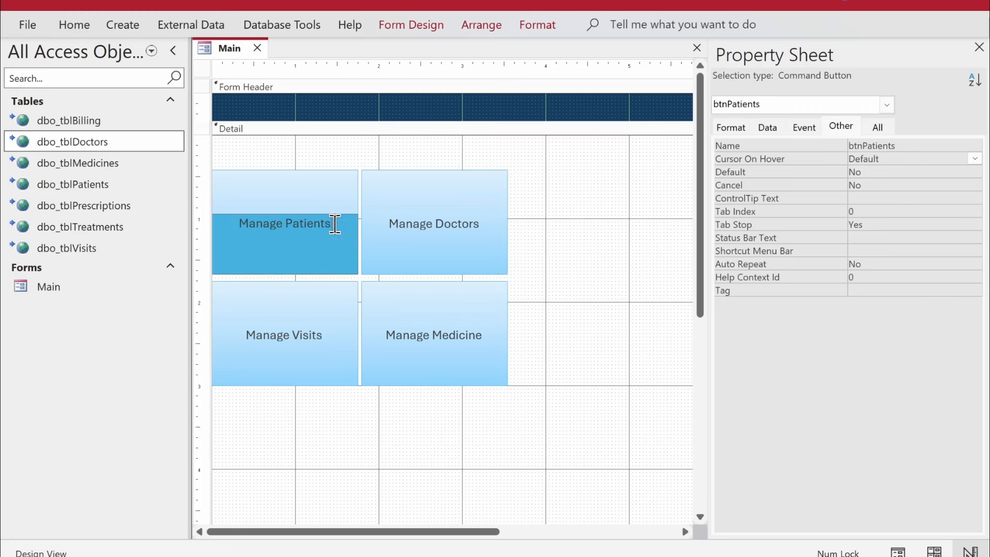
pyautogui.click(308, 329)
pyautogui.click(421, 438)
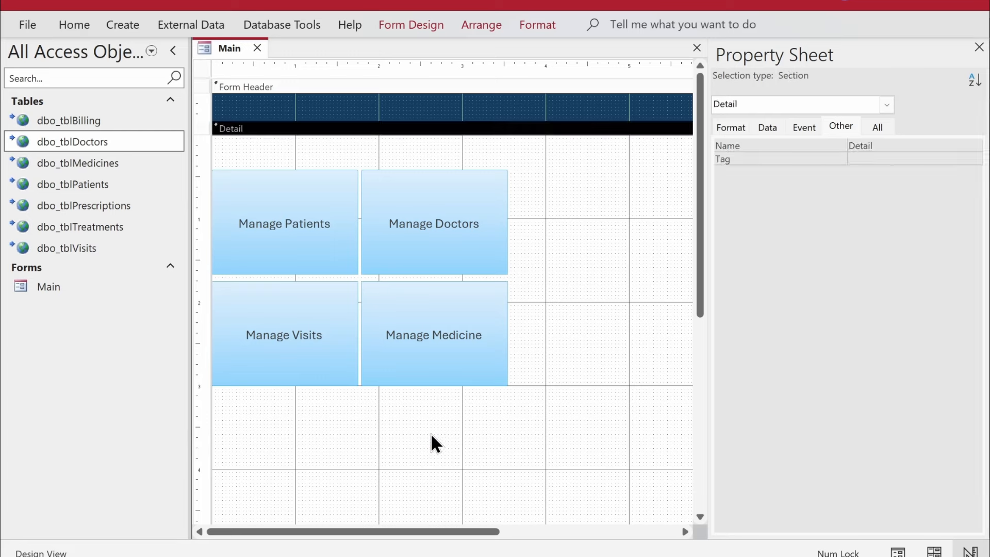
# - Preview the four-button layout in Form View with the navigation pane collapsed, and try the buttons
pyautogui.rightClick(227, 48)
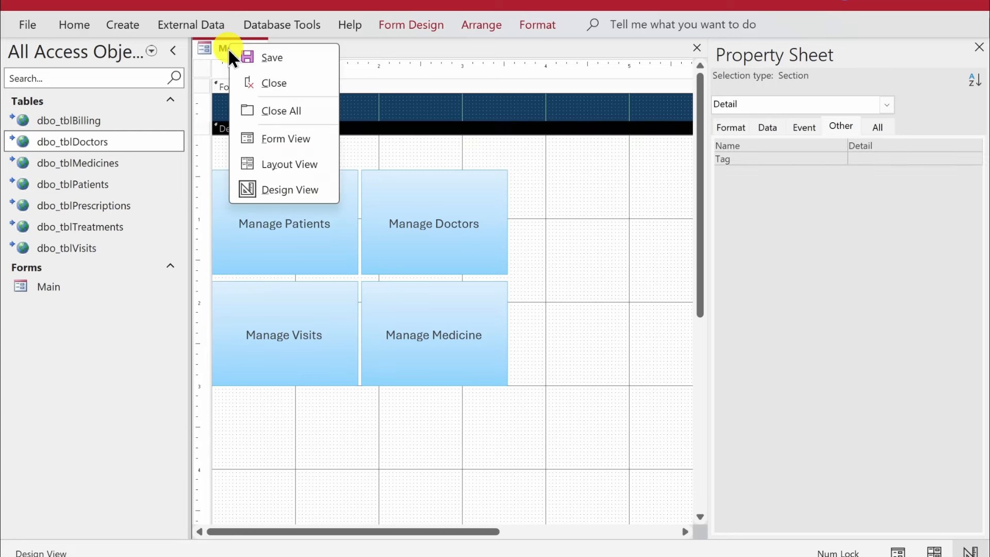
pyautogui.click(271, 133)
pyautogui.click(173, 50)
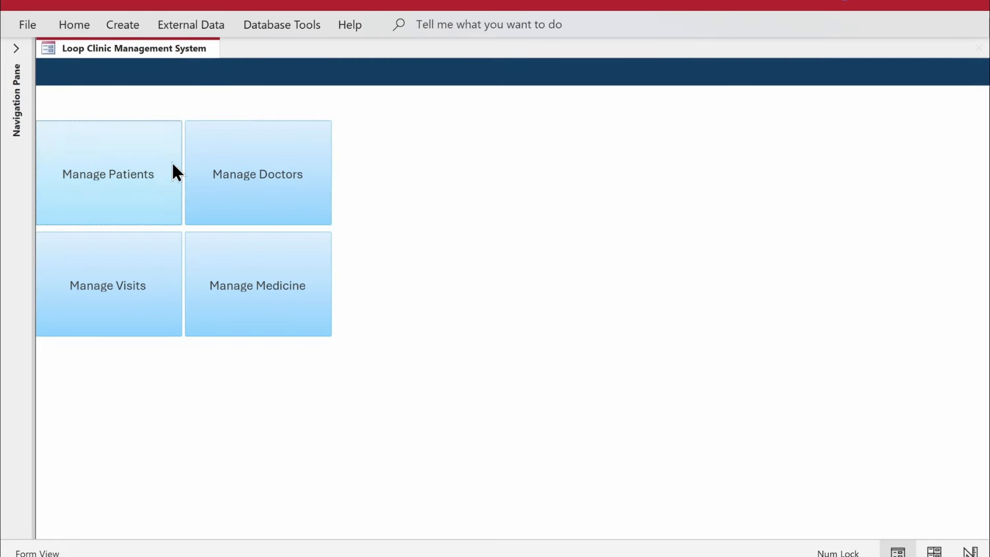
pyautogui.click(317, 280)
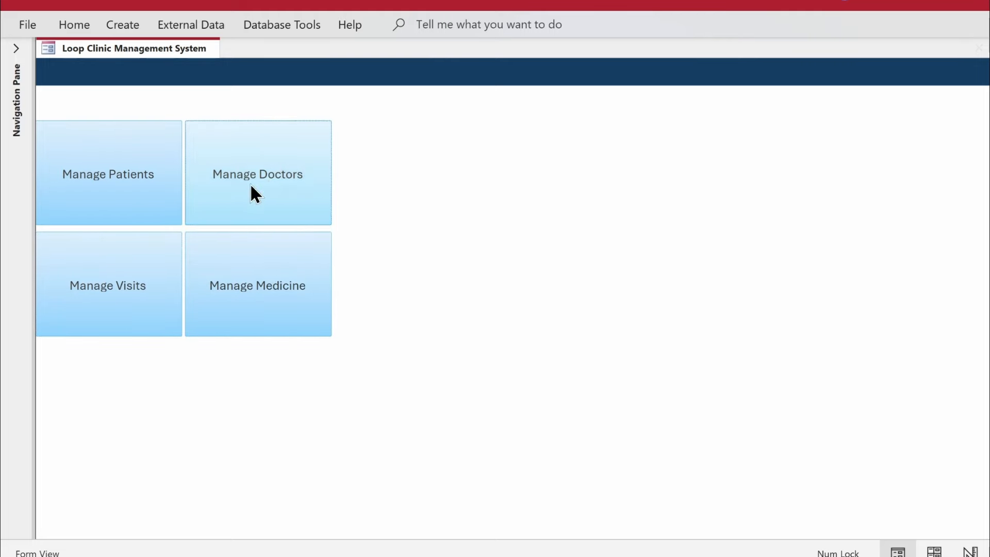
pyautogui.click(214, 273)
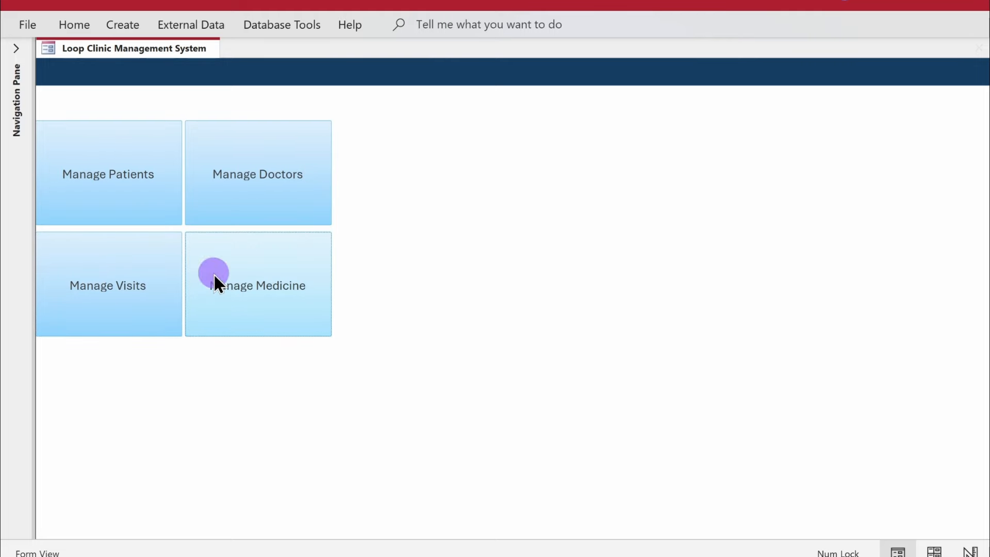
pyautogui.click(245, 253)
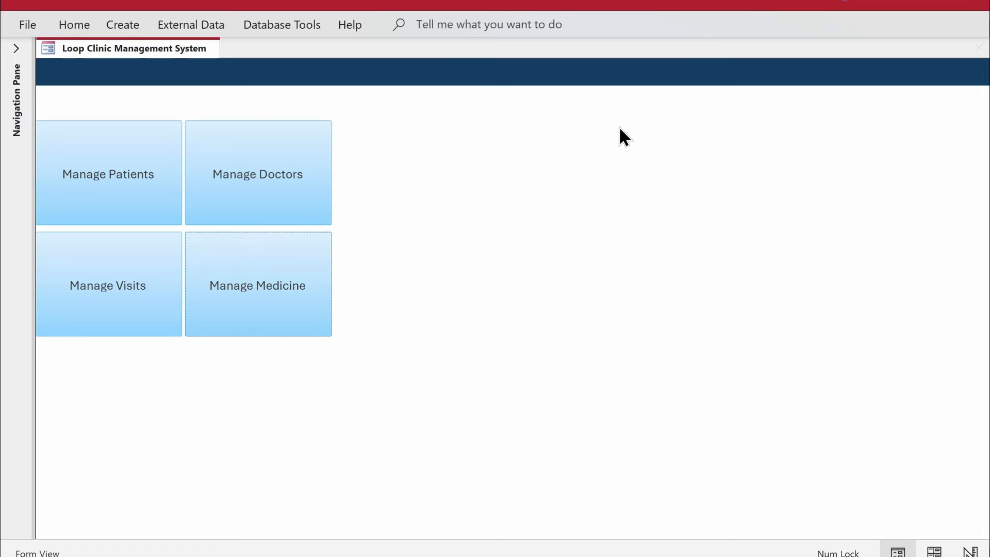
# - In Design View, stack the four buttons in one column under the header, with Manage Doctors and Manage Medicine below Manage Visits
pyautogui.rightClick(619, 174)
pyautogui.click(500, 256)
pyautogui.rightClick(645, 256)
pyautogui.click(686, 325)
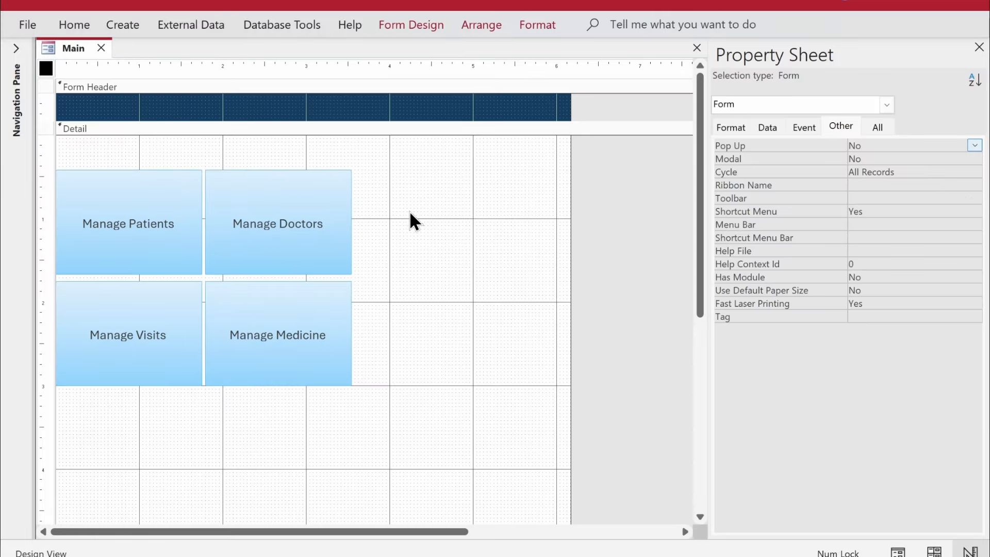
pyautogui.moveTo(416, 135); pyautogui.dragTo(307, 243)
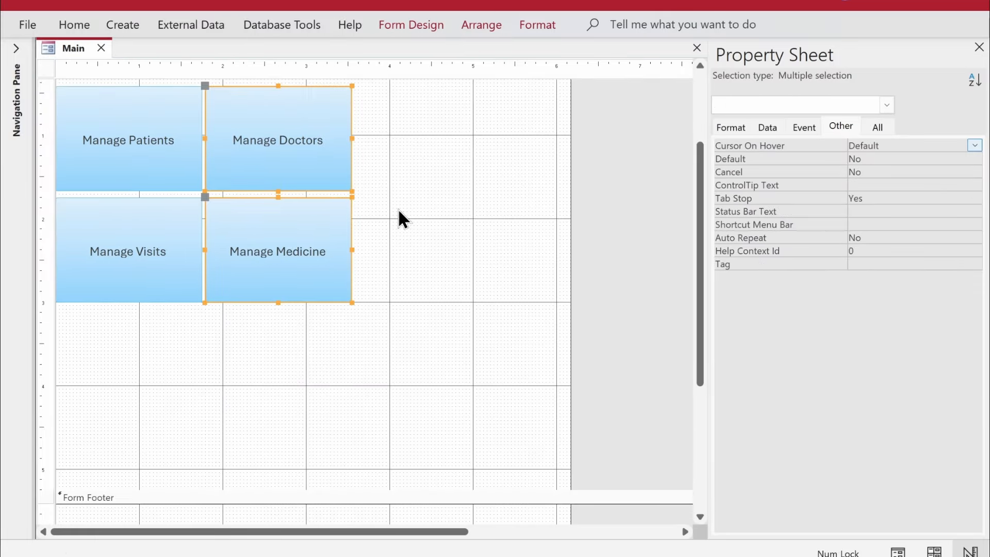
pyautogui.scroll(2, 407, 214)
pyautogui.moveTo(106, 326); pyautogui.dragTo(115, 295)
pyautogui.moveTo(450, 195); pyautogui.dragTo(280, 269)
pyautogui.moveTo(280, 271); pyautogui.dragTo(131, 495)
pyautogui.click(295, 351)
pyautogui.scroll(-3, 294, 352)
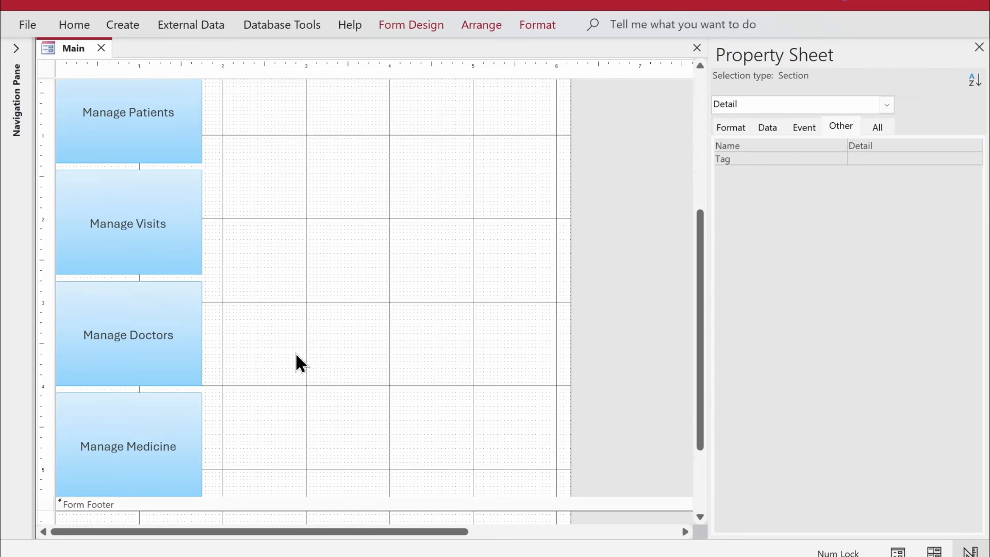
pyautogui.scroll(3, 295, 351)
# - Preview the single-column button layout in Form View and try the Manage Doctors and Manage Medicine buttons
pyautogui.rightClick(63, 46)
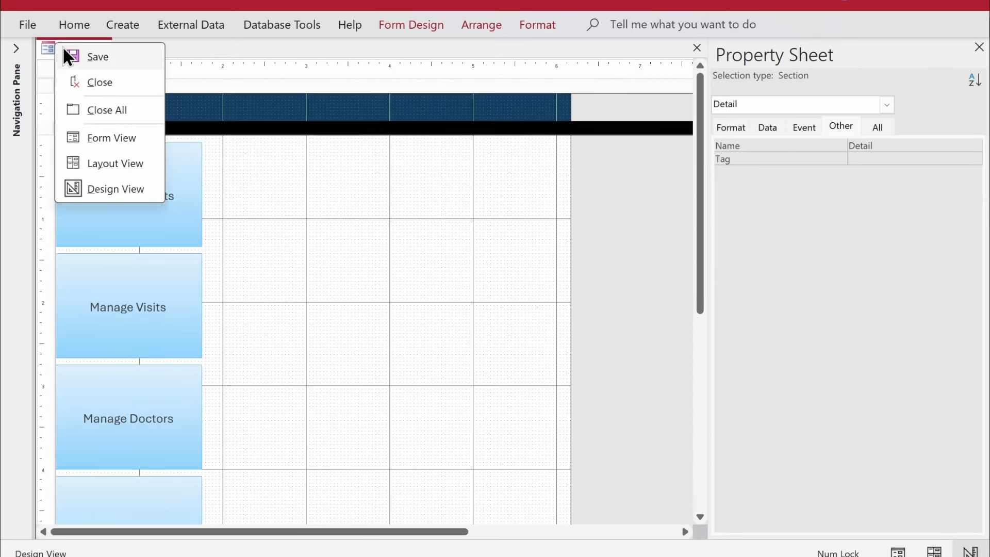
pyautogui.click(106, 137)
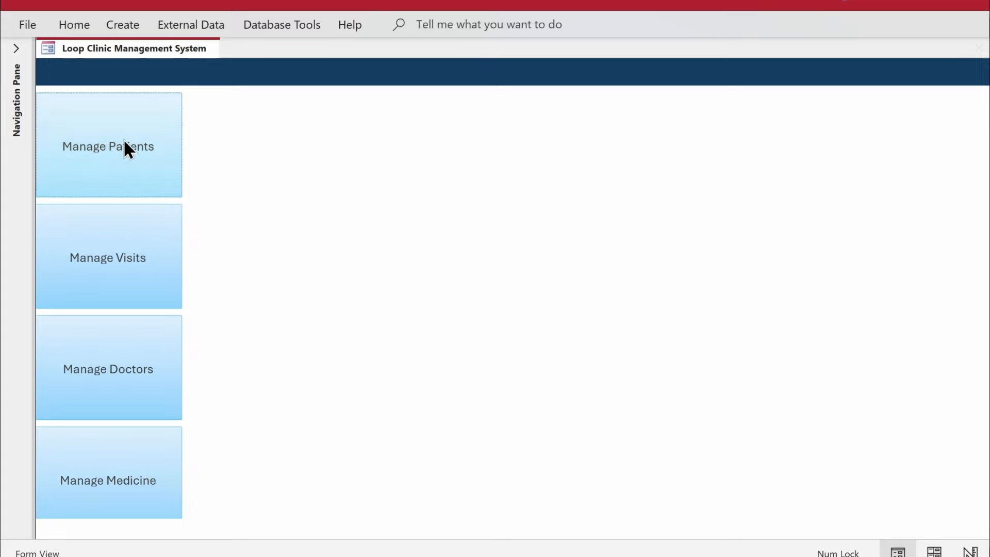
pyautogui.click(111, 384)
pyautogui.click(103, 478)
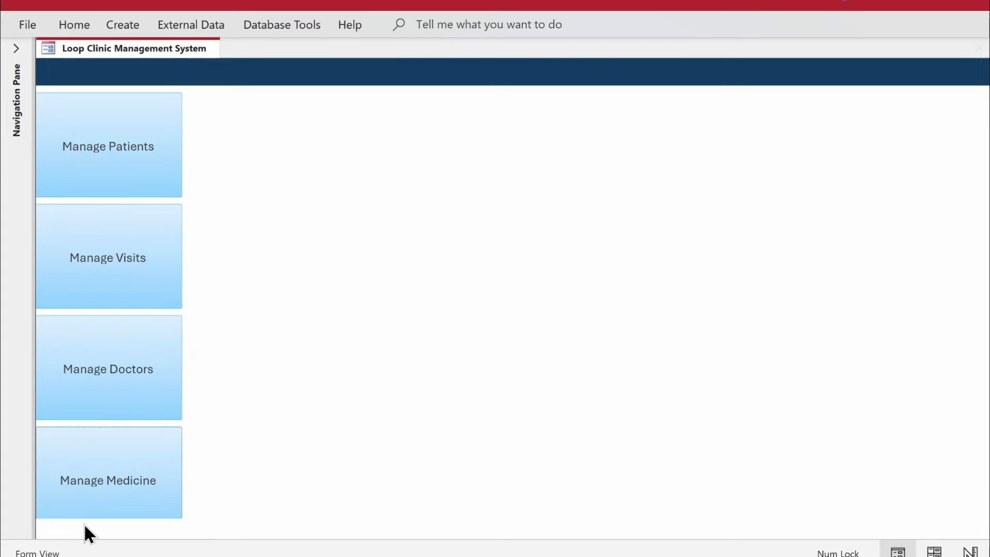
# - In Design View, extend the Detail section's lower edge to leave a small margin below the Manage Medicine button
pyautogui.rightClick(676, 273)
pyautogui.click(718, 336)
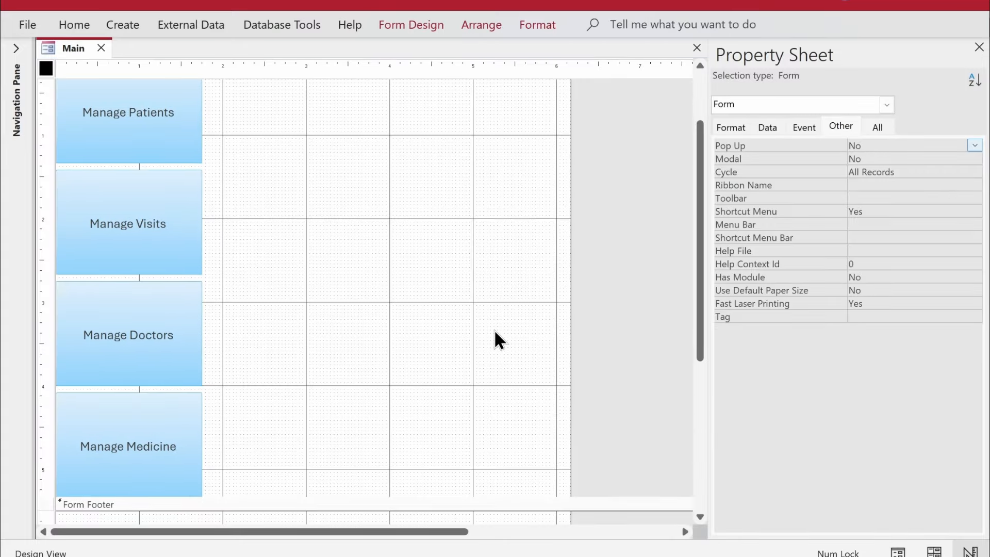
pyautogui.scroll(-2, 464, 361)
pyautogui.moveTo(388, 446)
pyautogui.mouseDown()
pyautogui.moveTo(388, 403)
pyautogui.moveTo(384, 436)
pyautogui.mouseUp()
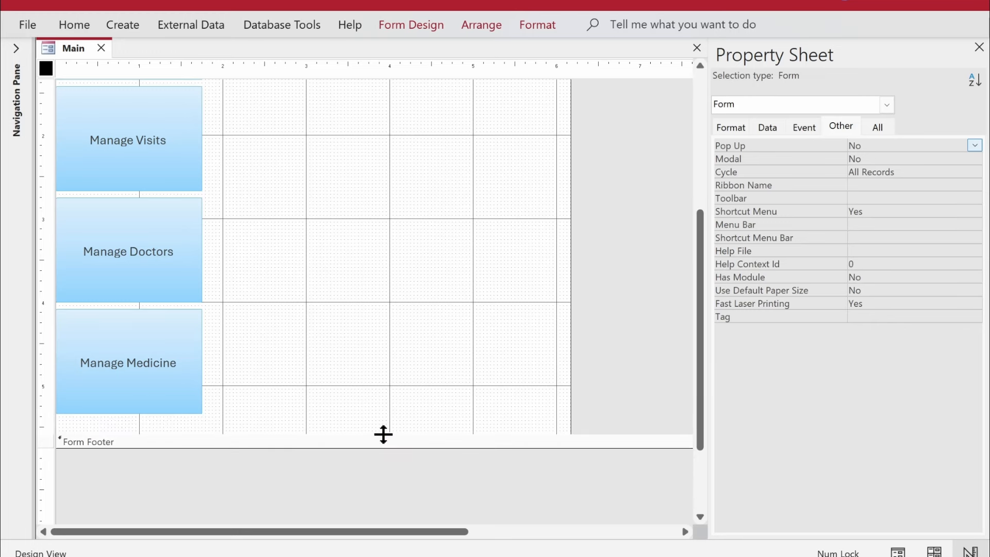
# - Check the extended Detail section and the button column in Form View
pyautogui.rightClick(58, 48)
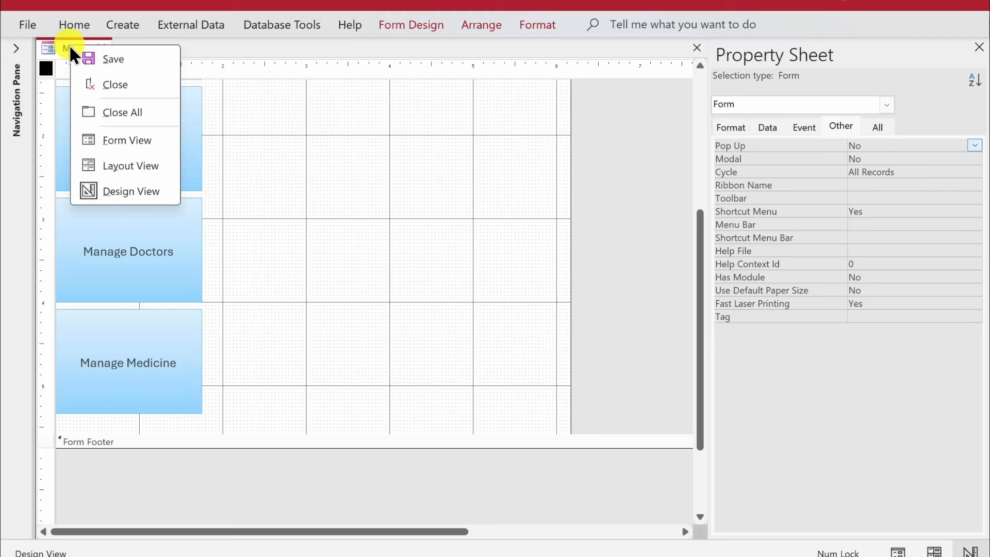
pyautogui.click(145, 140)
pyautogui.click(83, 481)
pyautogui.click(115, 168)
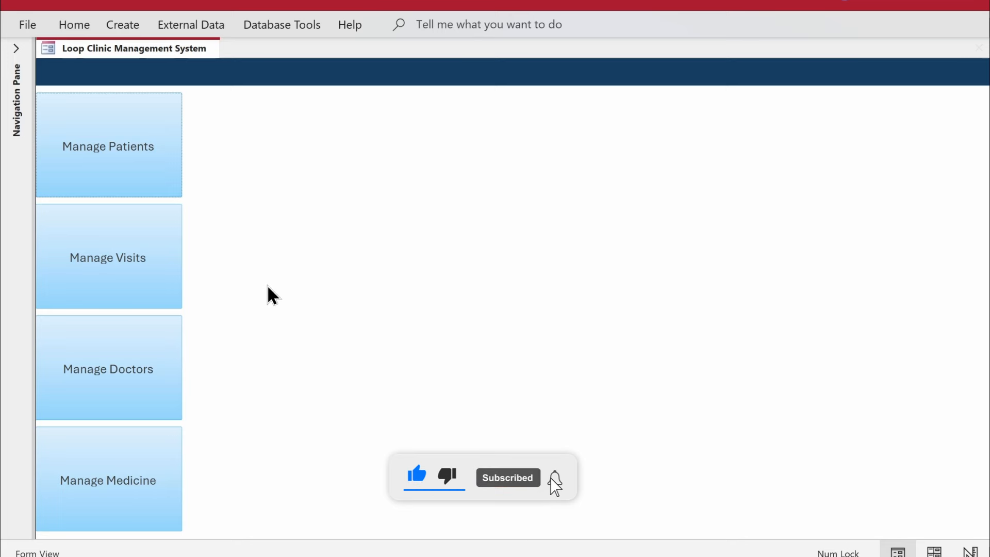
pyautogui.click(88, 93)
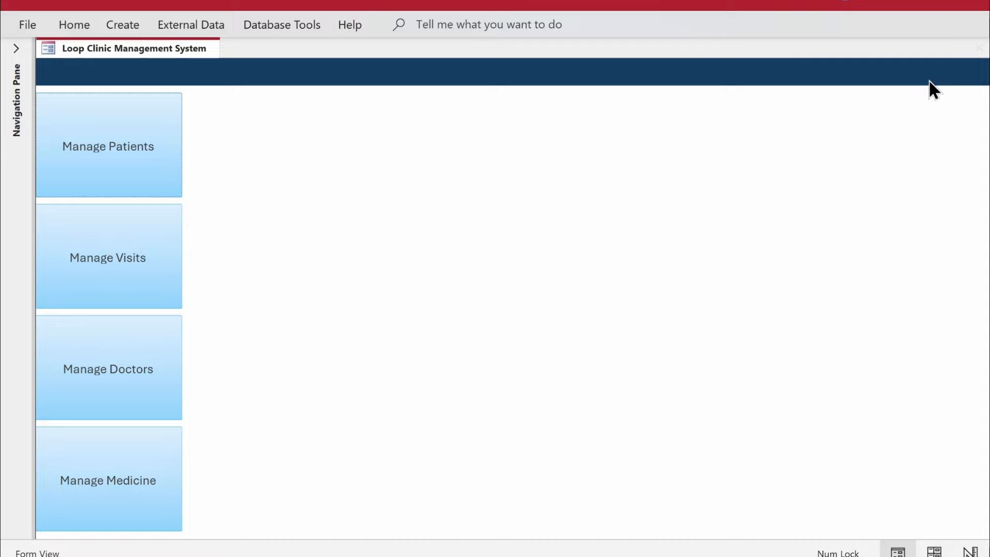
# - In Design View, add a text box near the right end of the Form Header and select it
pyautogui.click(605, 236)
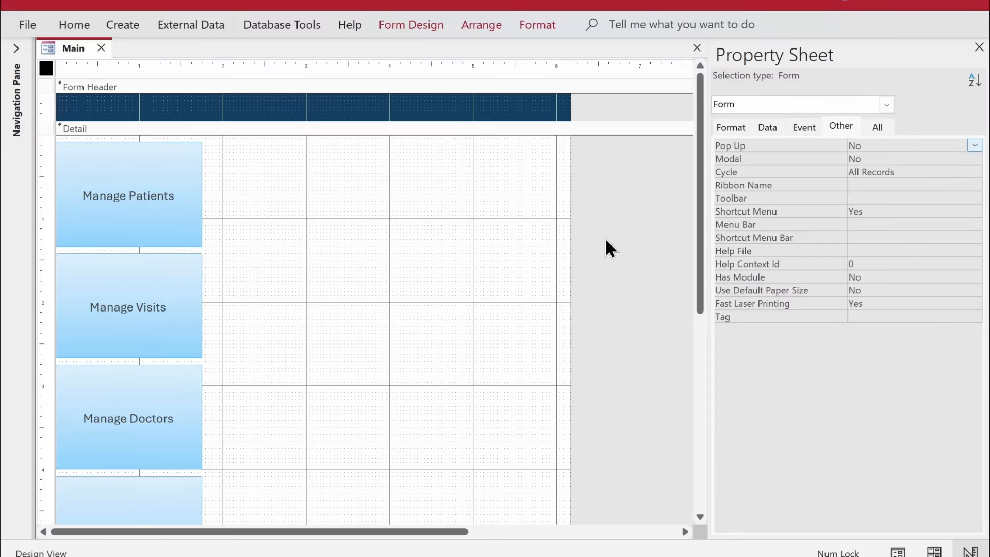
pyautogui.click(411, 26)
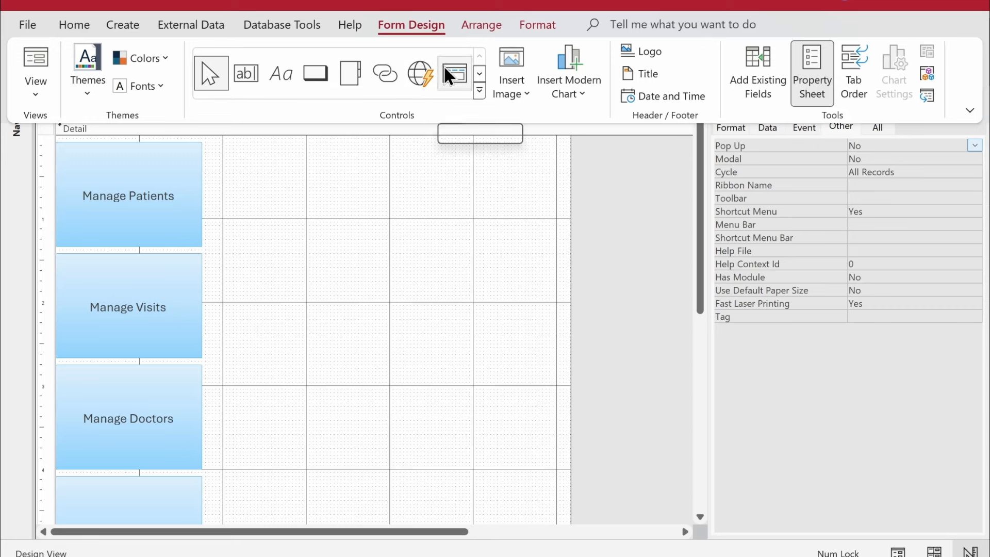
pyautogui.click(256, 83)
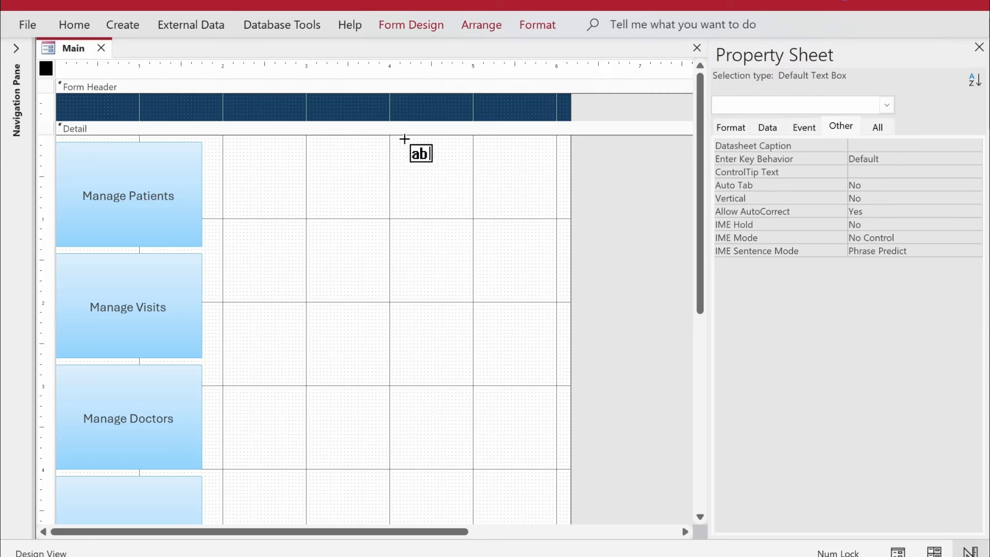
pyautogui.click(457, 101)
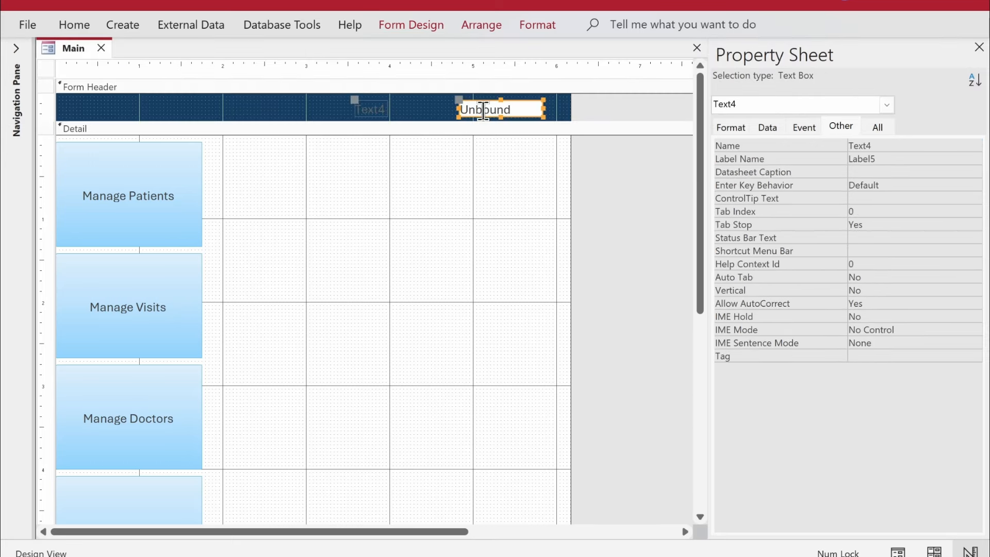
pyautogui.click(519, 128)
pyautogui.click(515, 110)
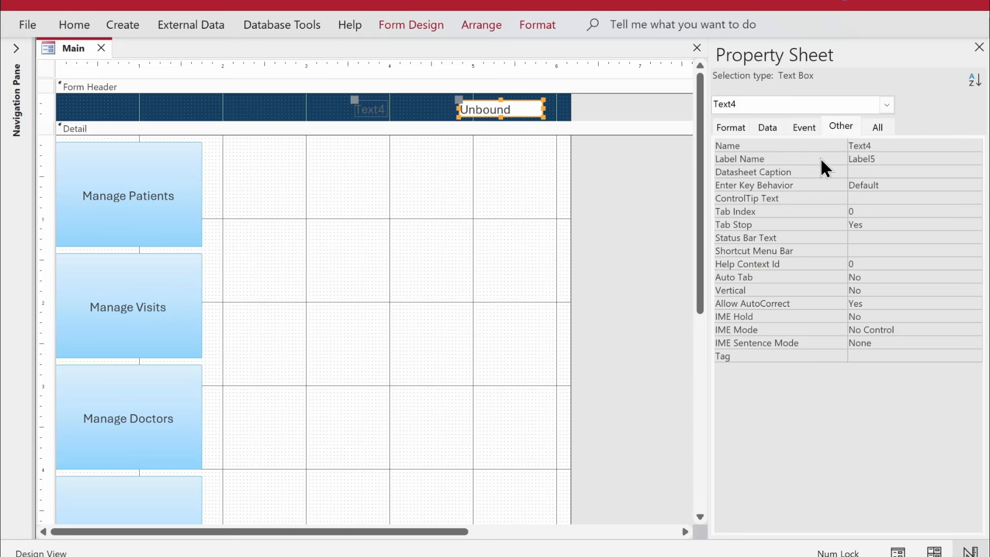
# - Set the header text box's Name property to txtName
pyautogui.doubleClick(870, 148)
pyautogui.write('txt')
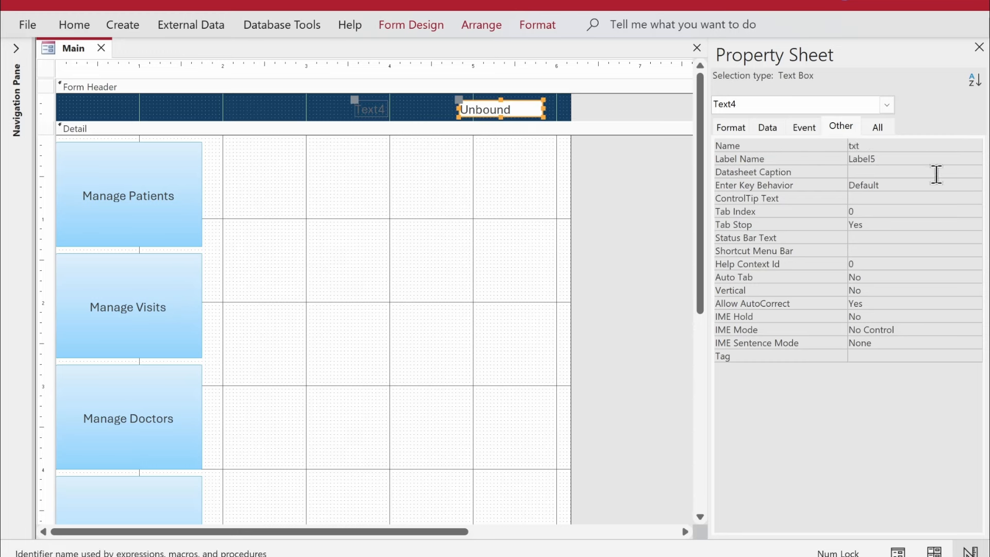
pyautogui.write('Name')
pyautogui.press('Return')
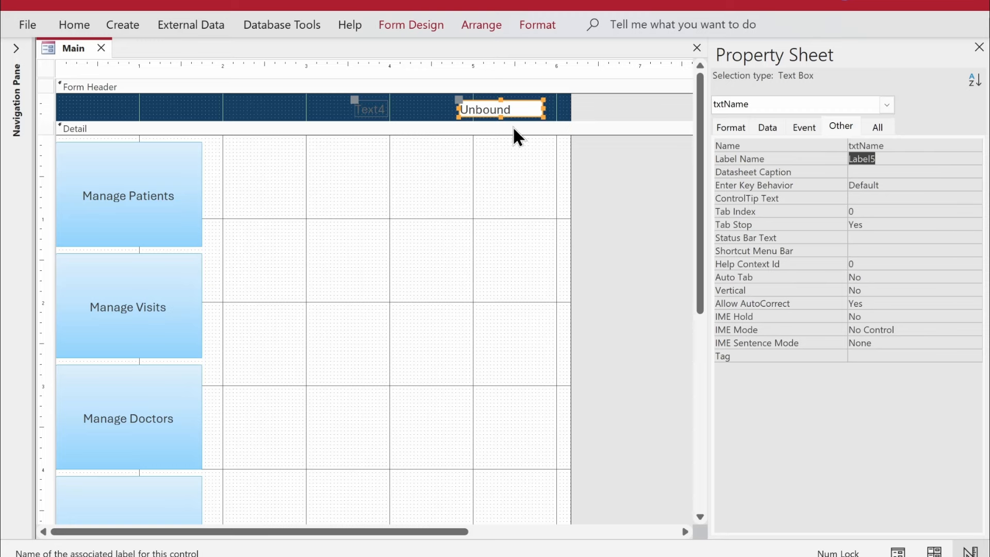
# - Extend the Form Header section downward and delete the label attached to the txtName text box
pyautogui.moveTo(617, 122); pyautogui.dragTo(616, 170)
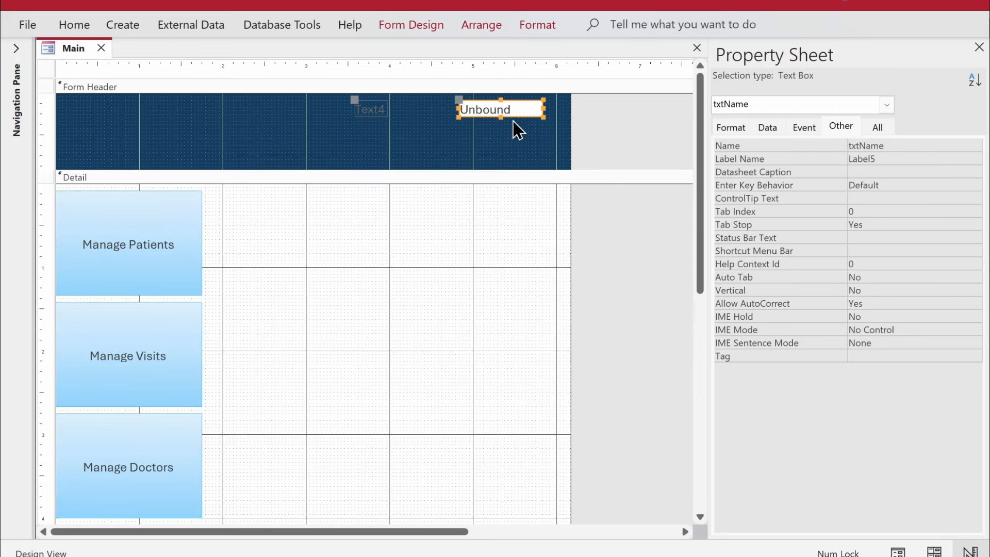
pyautogui.click(361, 111)
pyautogui.press('Delete')
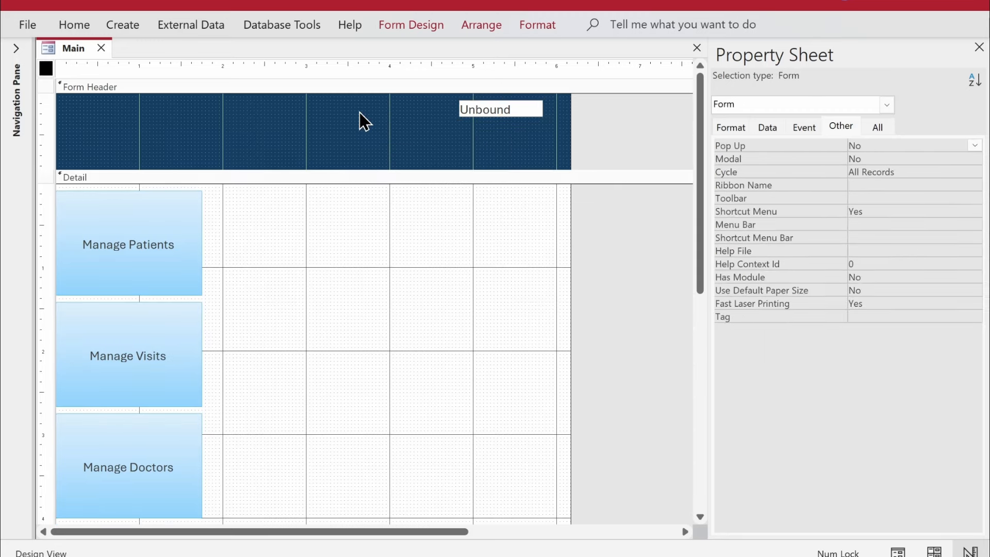
# - Duplicate the txtName text box directly below the original and set the copy's Name property to txtDesignation
pyautogui.click(523, 109)
pyautogui.hotkey('ctrl', 'c')
pyautogui.hotkey('ctrl', 'v')
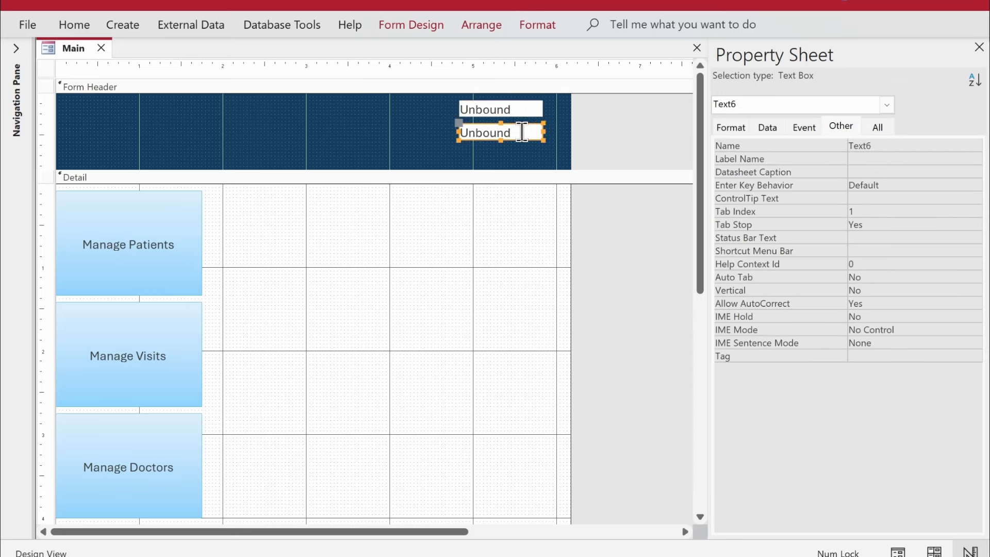
pyautogui.doubleClick(871, 144)
pyautogui.write('t')
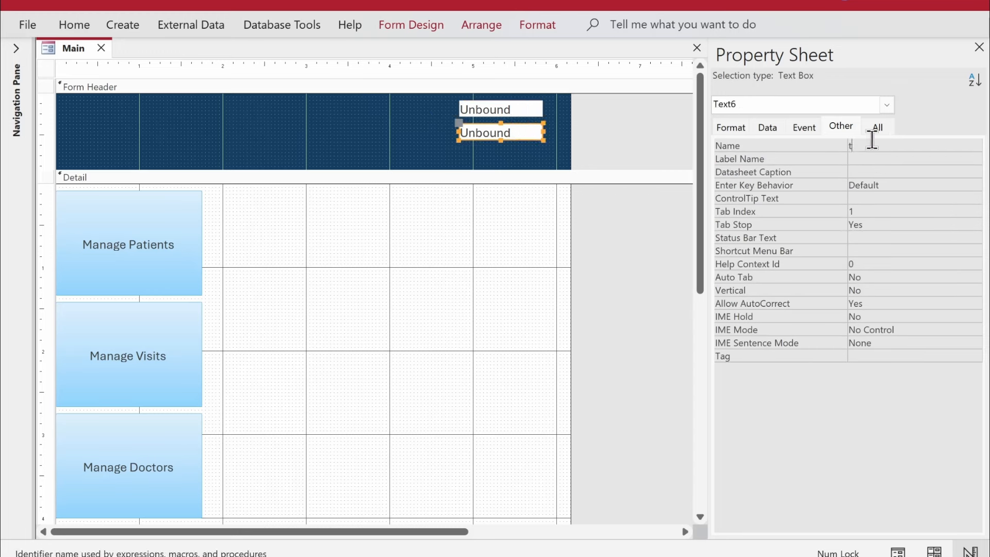
pyautogui.write('xtDesignation')
pyautogui.press('Return')
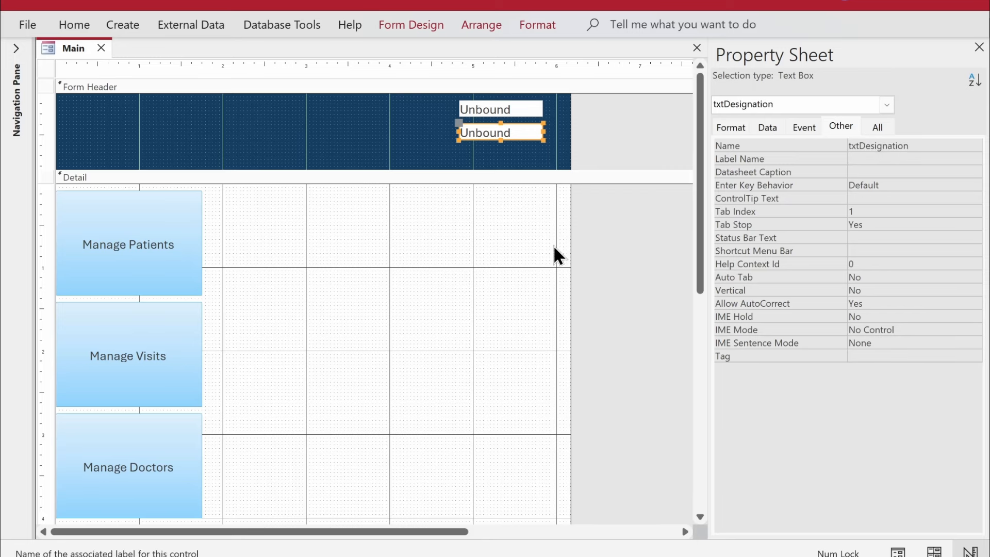
# - Widen the form by extending its right edge to about 8.3 inches
pyautogui.moveTo(570, 247); pyautogui.dragTo(686, 263)
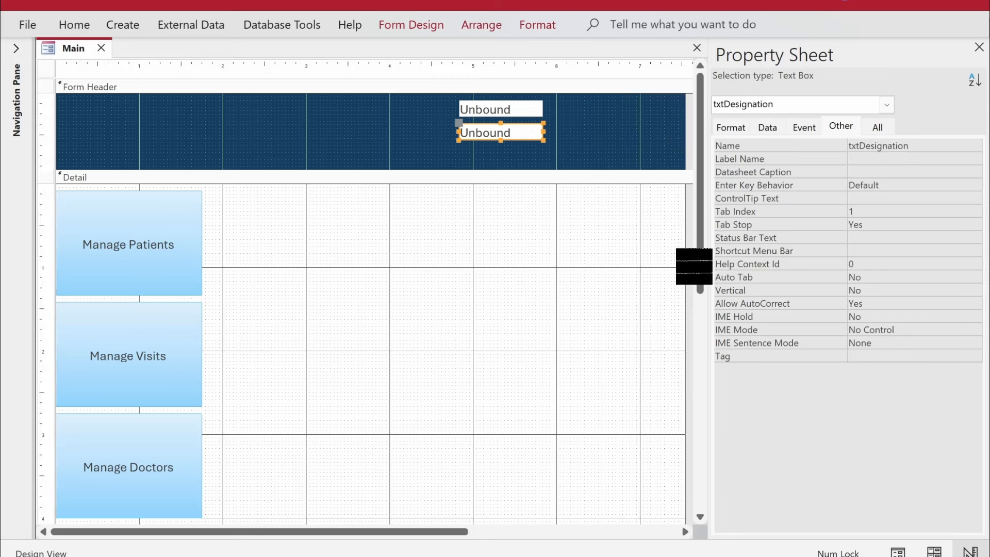
pyautogui.click(464, 504)
pyautogui.moveTo(453, 531); pyautogui.dragTo(497, 531)
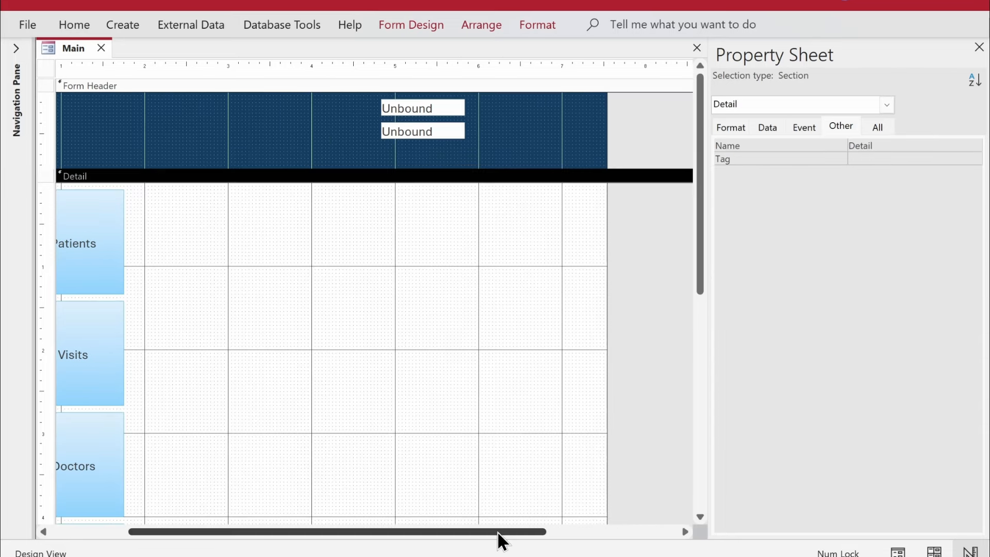
pyautogui.moveTo(607, 379); pyautogui.dragTo(673, 375)
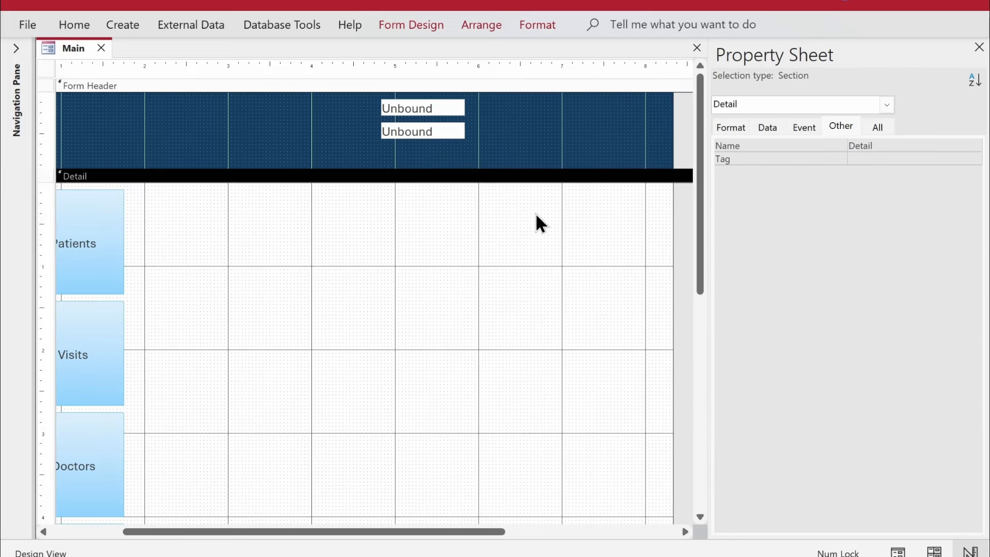
# - Move both header text boxes together to the right end of the widened Form Header
pyautogui.moveTo(495, 107); pyautogui.dragTo(424, 126)
pyautogui.moveTo(424, 126); pyautogui.dragTo(628, 125)
pyautogui.click(608, 146)
pyautogui.moveTo(568, 102); pyautogui.dragTo(596, 141)
pyautogui.click(567, 117)
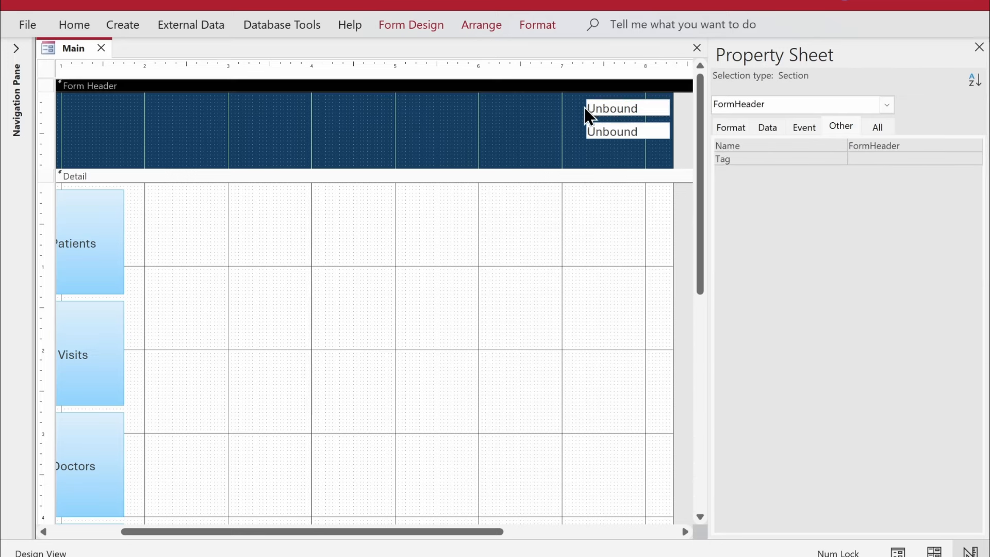
# - Extend both header text boxes leftward, keeping txtDesignation shorter, and move txtDesignation up directly beneath txtName
pyautogui.click(586, 106)
pyautogui.moveTo(586, 107); pyautogui.dragTo(465, 107)
pyautogui.click(586, 131)
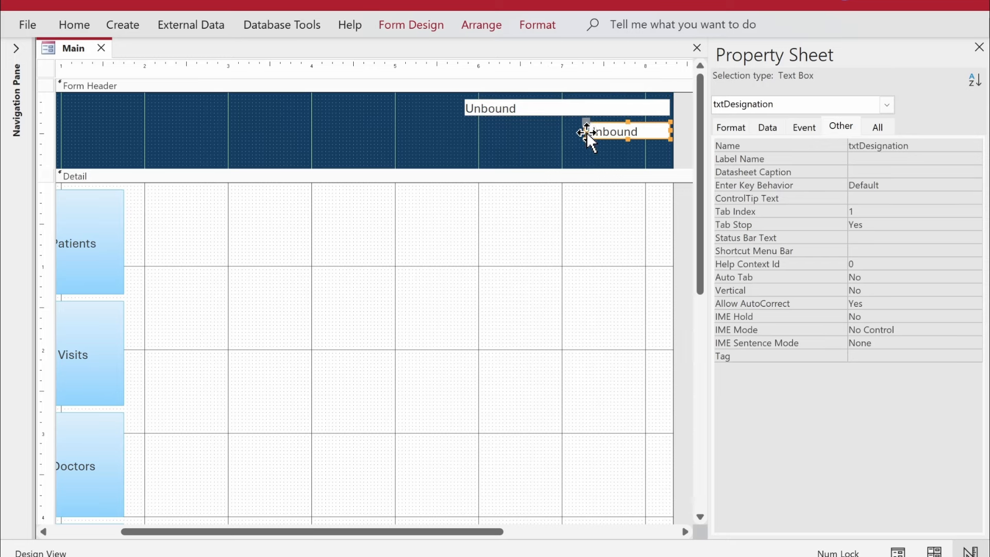
pyautogui.moveTo(586, 131); pyautogui.dragTo(562, 132)
pyautogui.moveTo(620, 139); pyautogui.dragTo(622, 133)
pyautogui.click(619, 158)
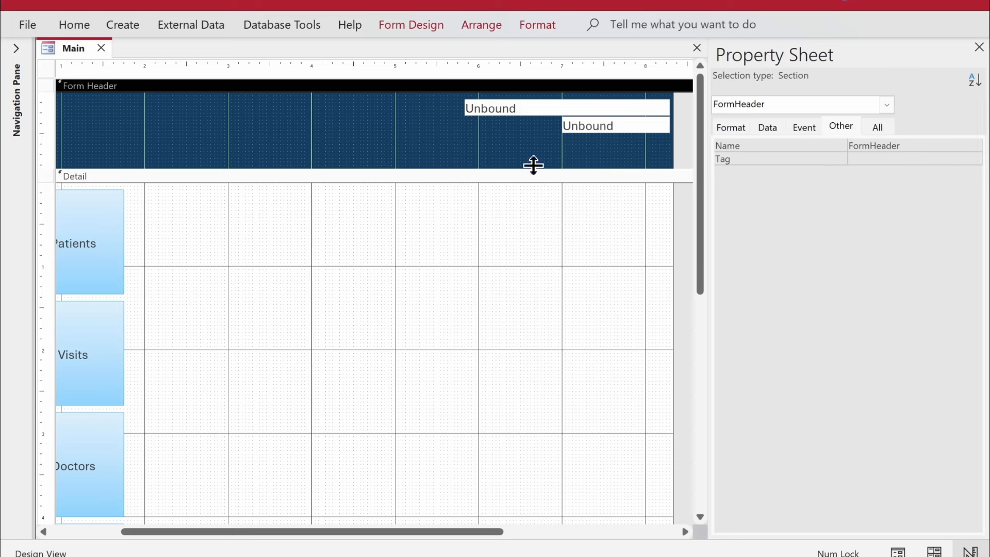
# - Shrink the Form Header to end just below txtDesignation and extend txtName slightly further left
pyautogui.moveTo(532, 168); pyautogui.dragTo(533, 137)
pyautogui.click(475, 107)
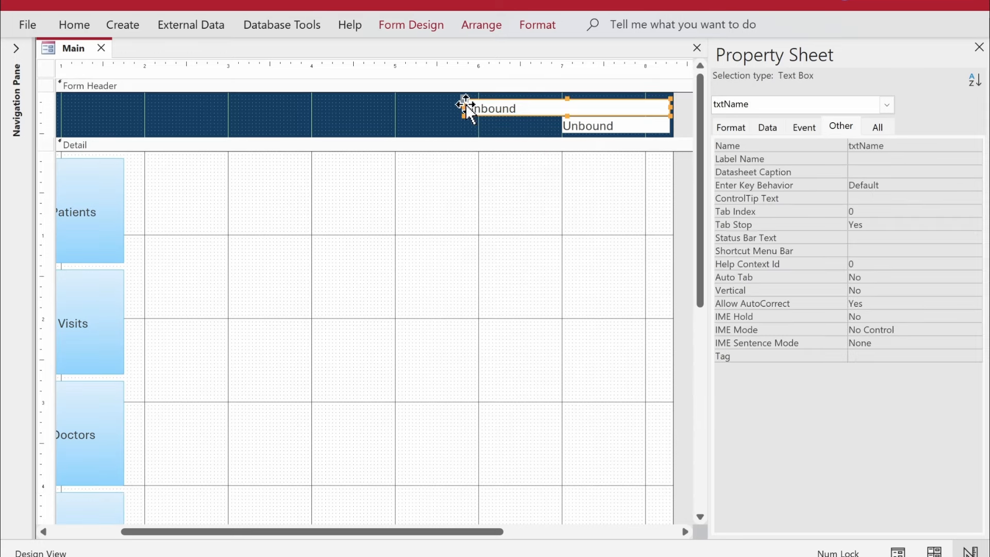
pyautogui.moveTo(465, 107); pyautogui.dragTo(433, 106)
pyautogui.click(601, 126)
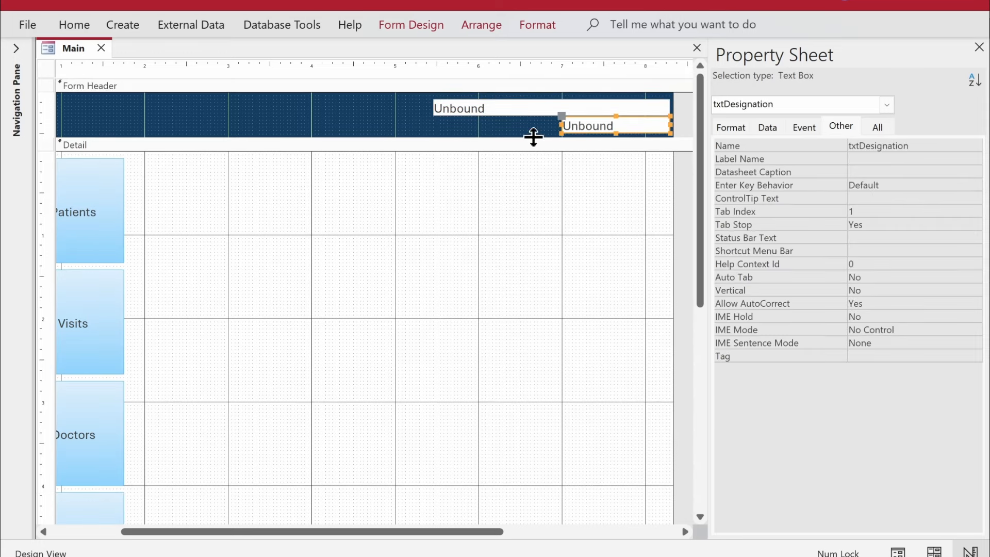
# - Check the position of the two header text boxes in Form View
pyautogui.rightClick(60, 42)
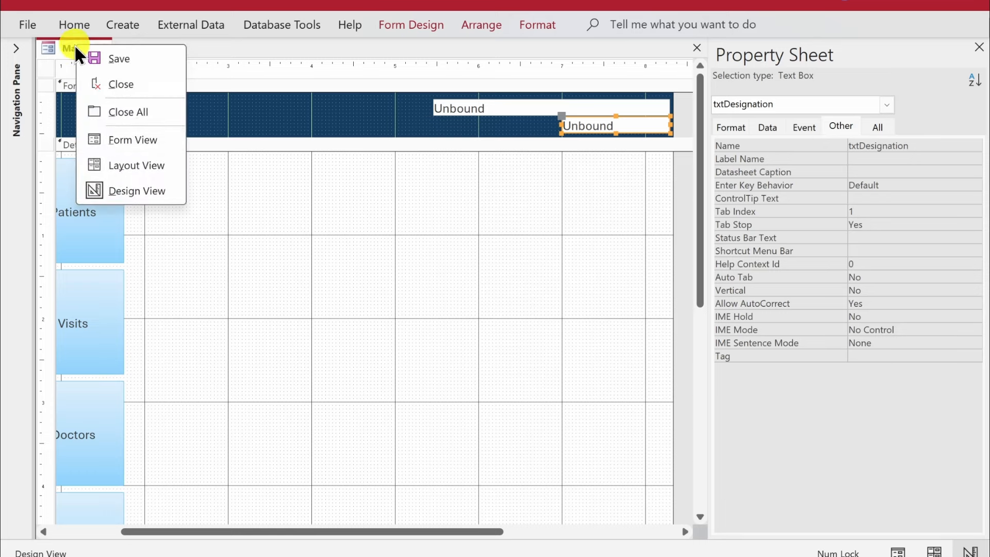
pyautogui.click(100, 130)
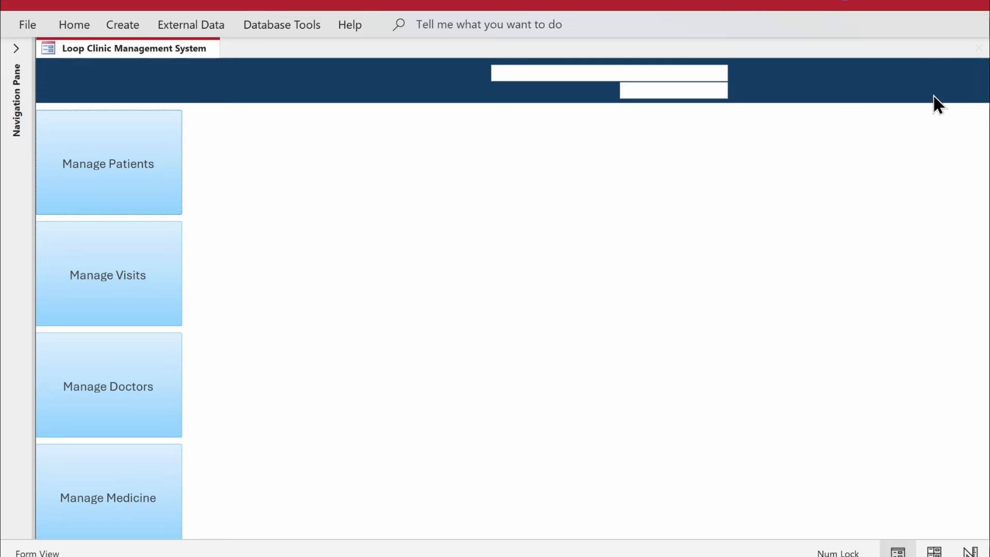
pyautogui.rightClick(471, 198)
pyautogui.click(743, 233)
pyautogui.click(510, 72)
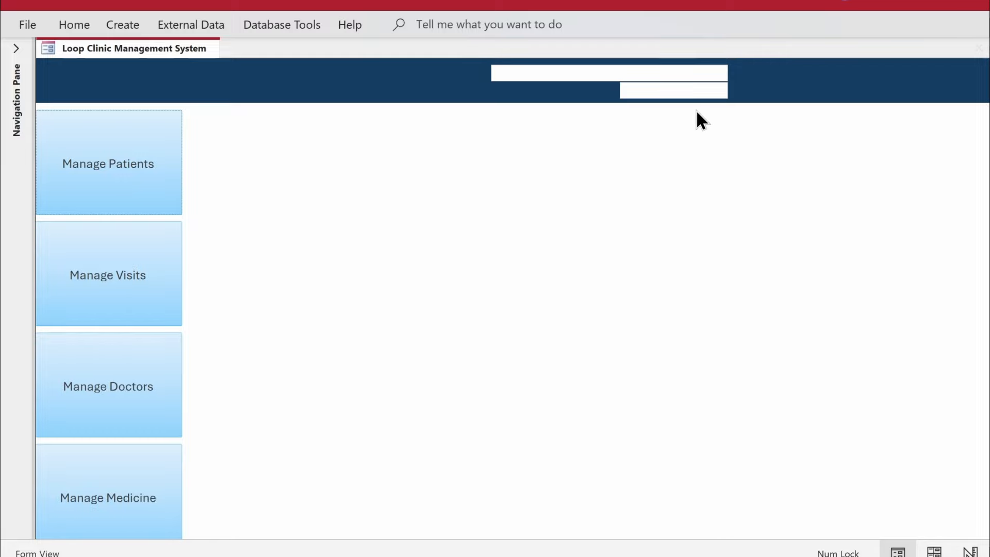
# - In Design View, set the Horizontal Anchor property of both header text boxes to Right
pyautogui.rightClick(481, 238)
pyautogui.click(512, 303)
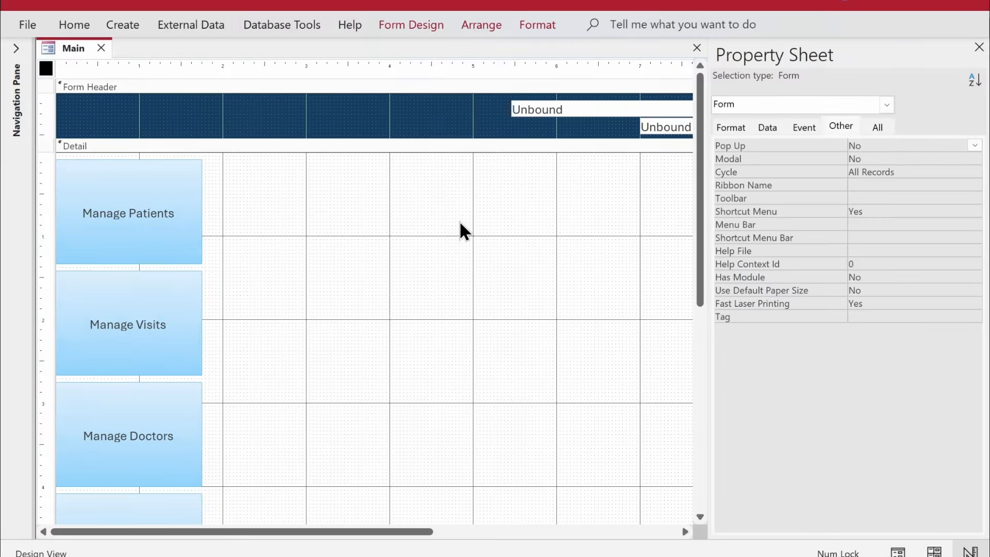
pyautogui.moveTo(405, 532); pyautogui.dragTo(543, 531)
pyautogui.moveTo(329, 108); pyautogui.dragTo(528, 132)
pyautogui.click(732, 127)
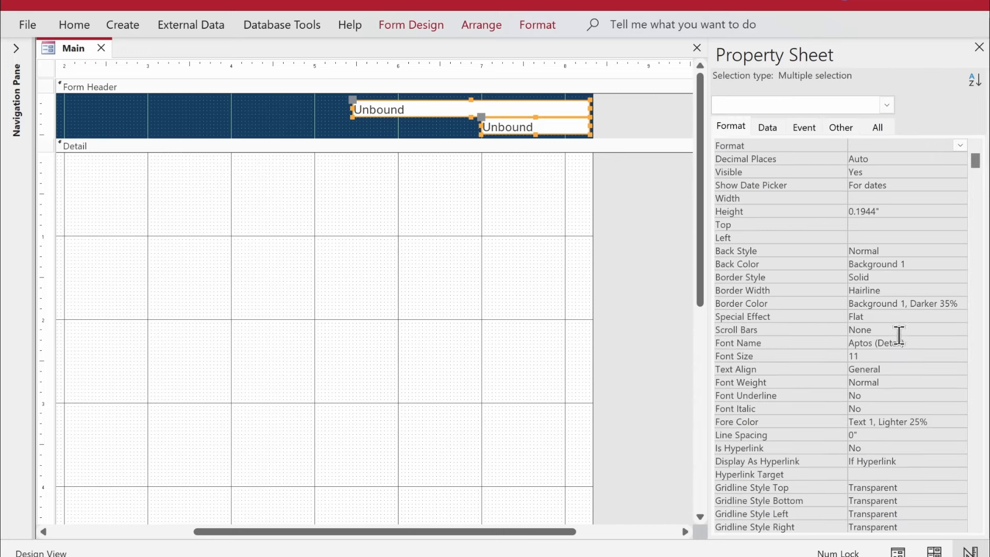
pyautogui.scroll(-4, 901, 399)
pyautogui.scroll(-2, 901, 400)
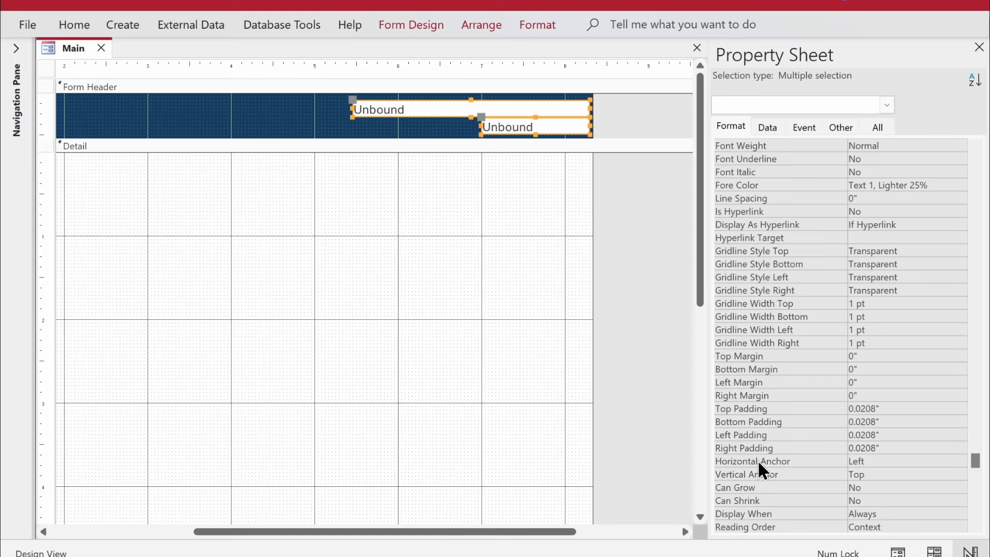
pyautogui.click(884, 461)
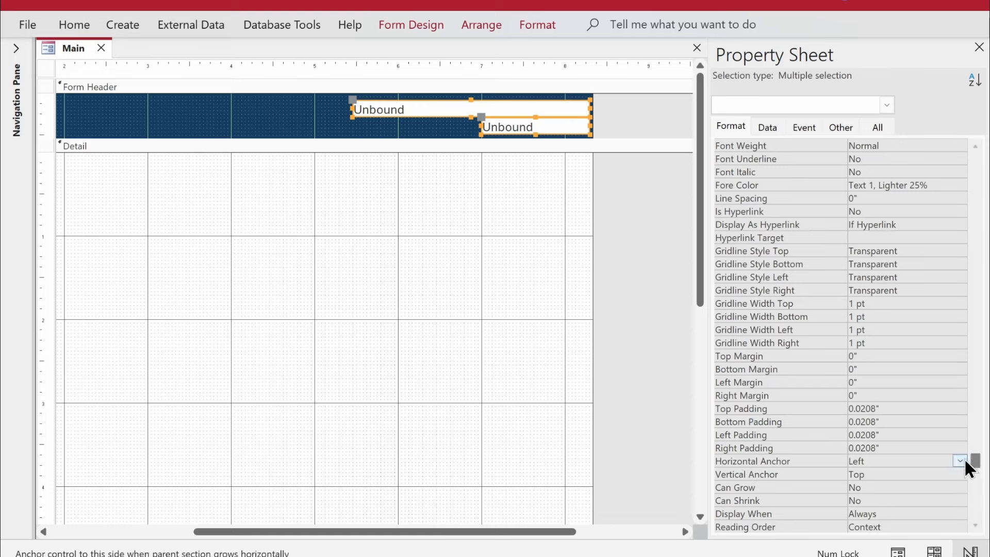
pyautogui.click(961, 461)
pyautogui.click(934, 485)
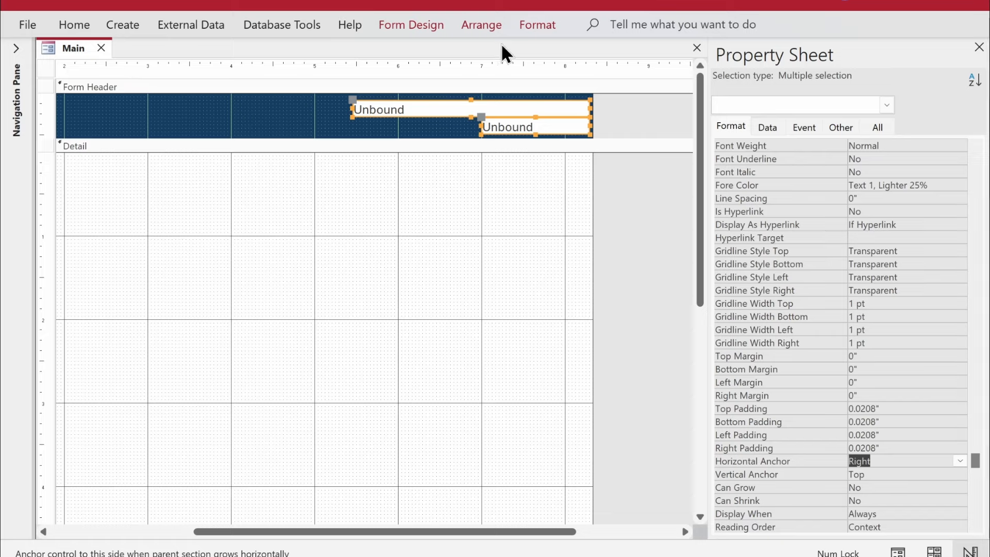
# - Make the background of both header text boxes transparent
pyautogui.click(536, 25)
pyautogui.click(827, 52)
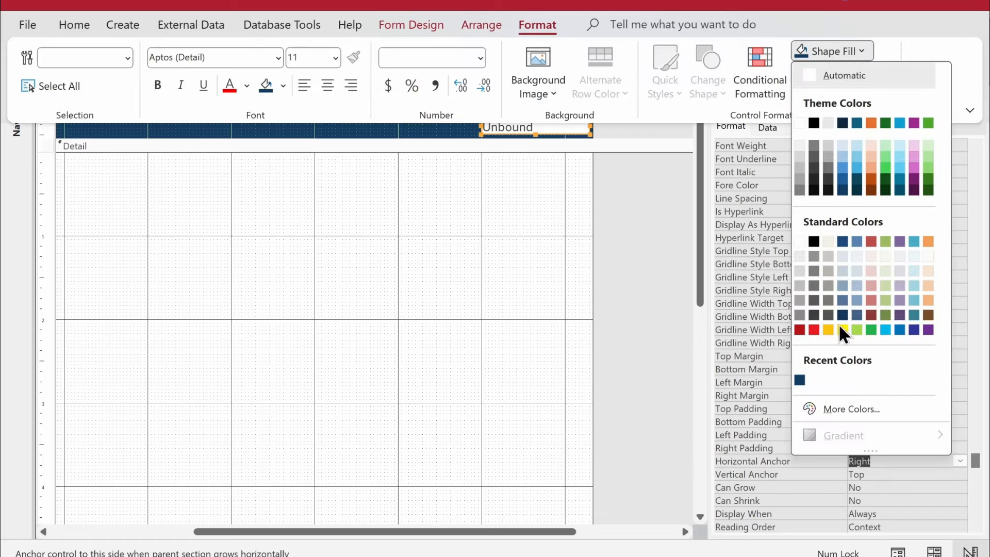
pyautogui.click(283, 86)
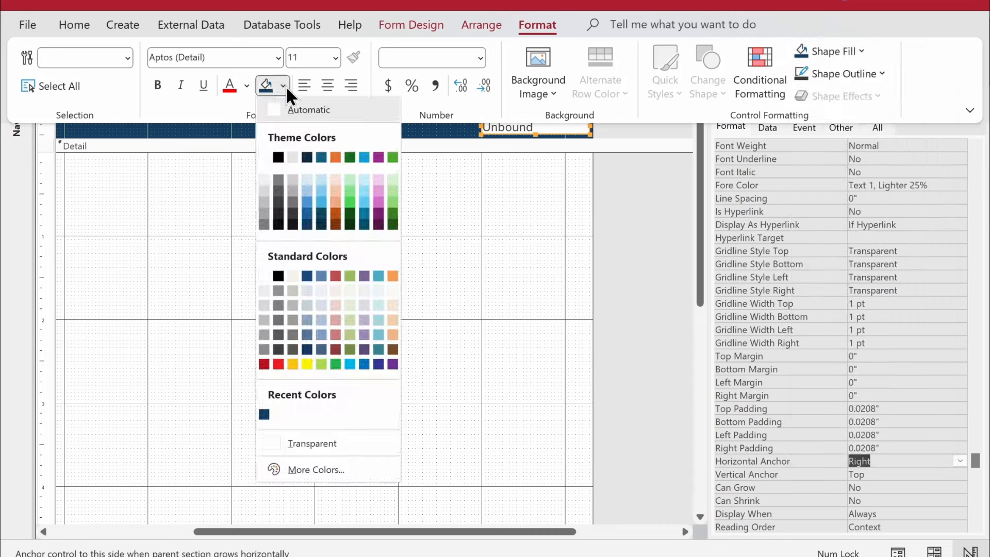
pyautogui.click(314, 442)
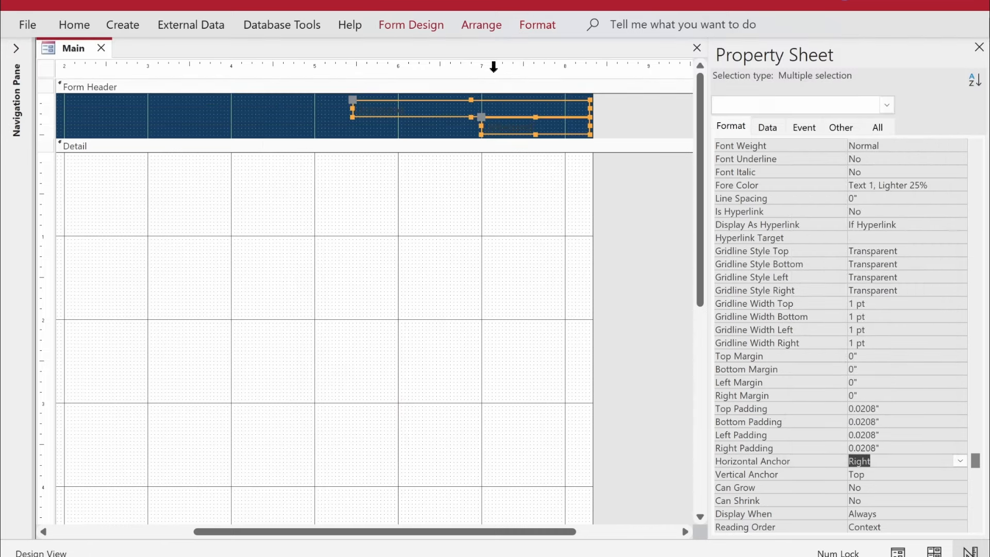
# - Set the font colour of both header text boxes to the white theme colour, Background 1
pyautogui.click(62, 23)
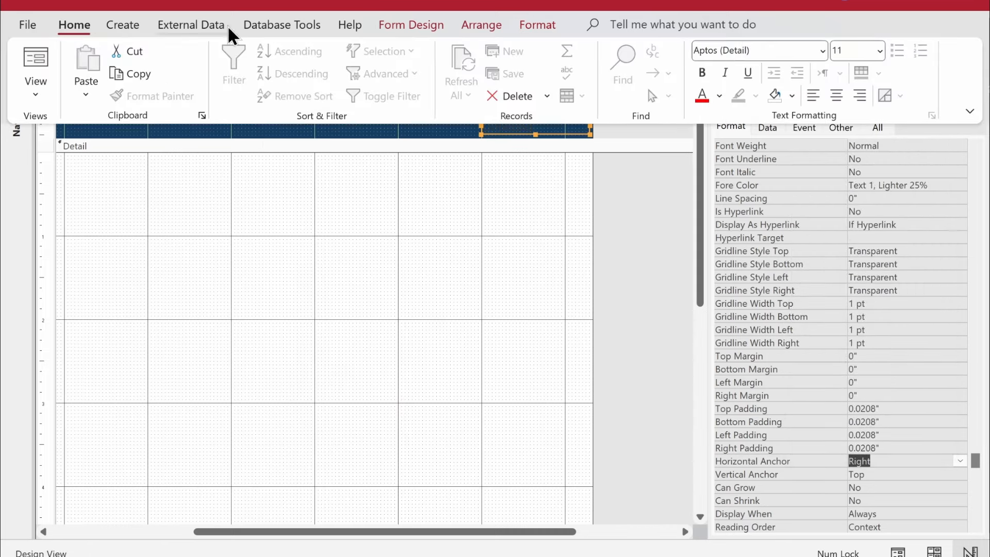
pyautogui.click(719, 96)
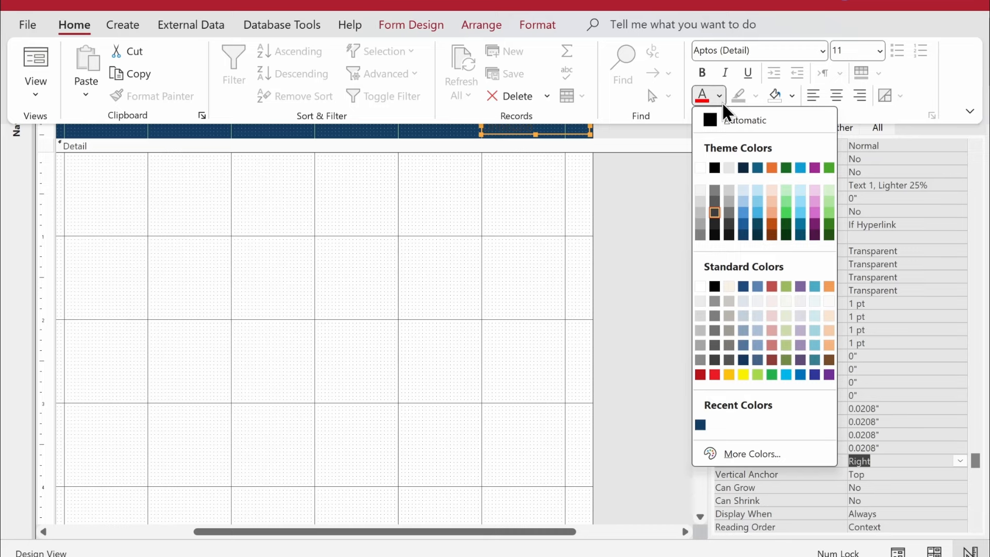
pyautogui.click(700, 168)
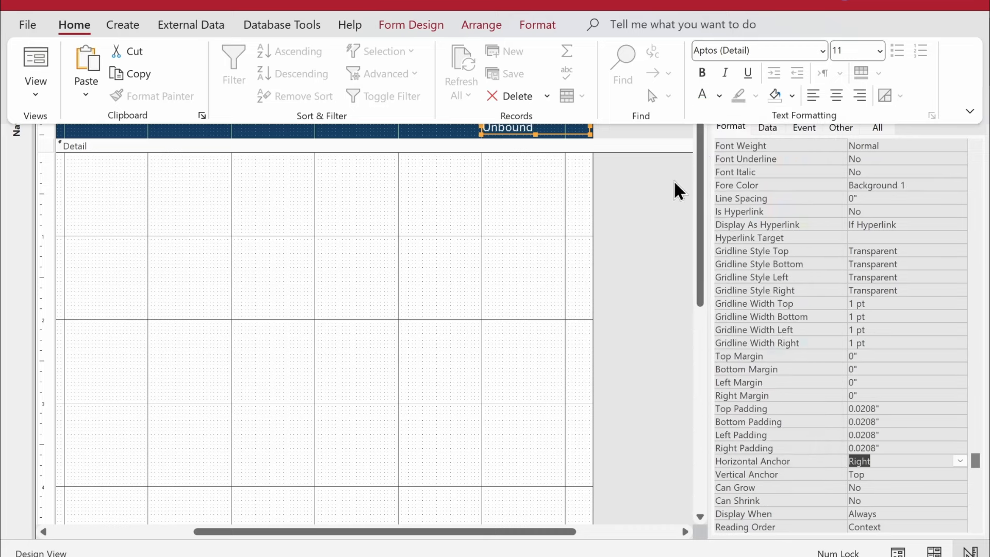
pyautogui.click(417, 222)
# - Try a height of 0.3 inches for both header text boxes and undo the change
pyautogui.moveTo(601, 102); pyautogui.dragTo(549, 132)
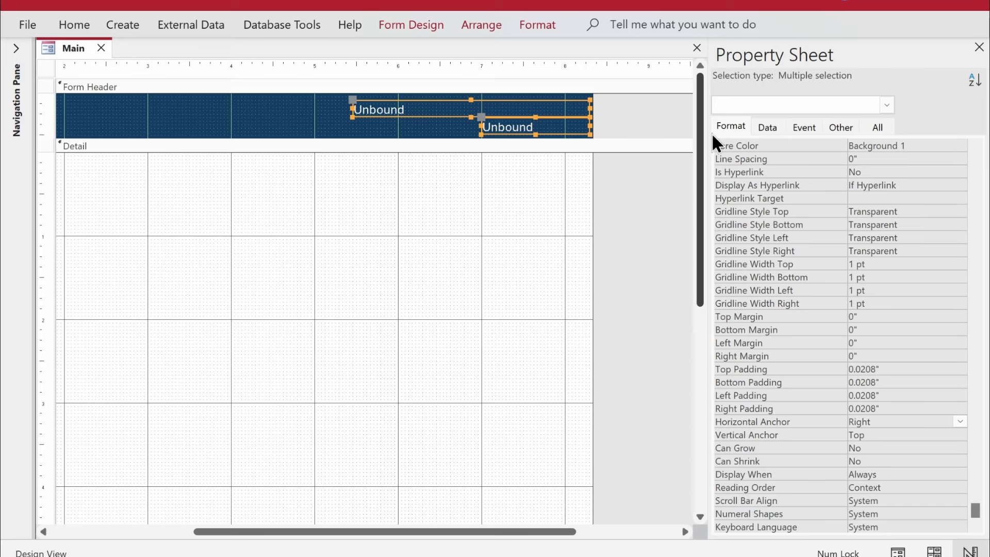
pyautogui.scroll(7, 868, 188)
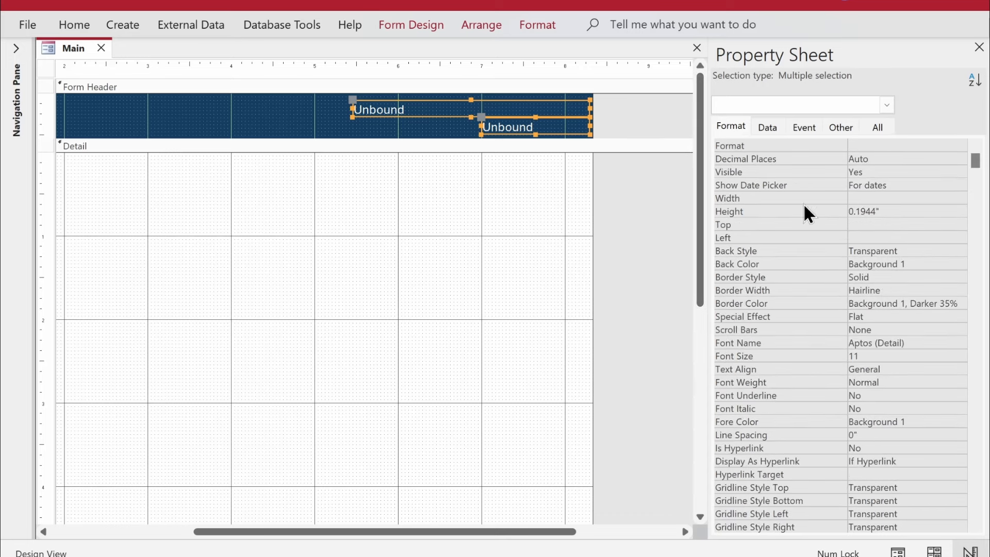
pyautogui.click(875, 211)
pyautogui.press('BackSpace')
pyautogui.press('BackSpace')
pyautogui.press('BackSpace')
pyautogui.press('Return')
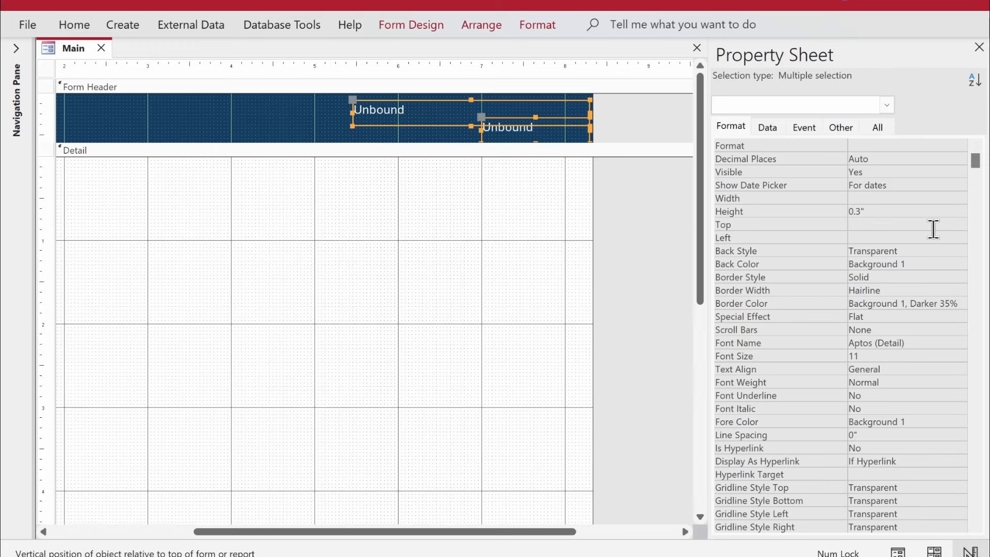
pyautogui.hotkey('ctrl', 'z')
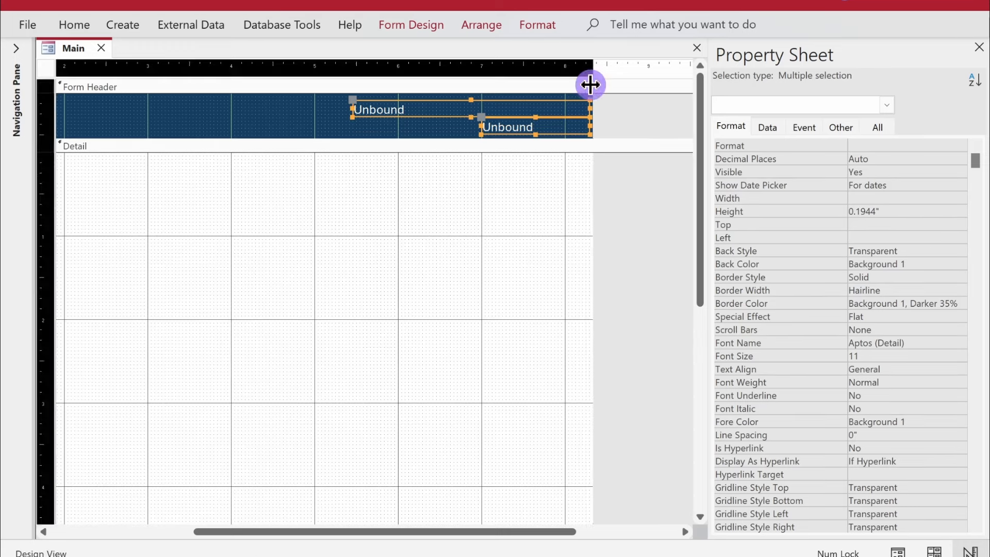
# - Check the right-anchored, transparent header text boxes in Form View
pyautogui.click(621, 100)
pyautogui.rightClick(55, 44)
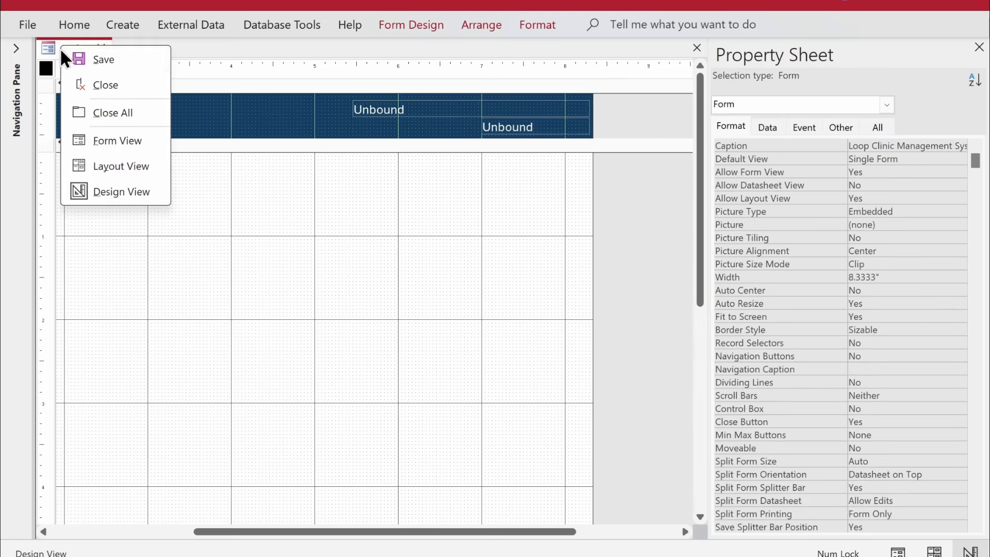
pyautogui.click(101, 139)
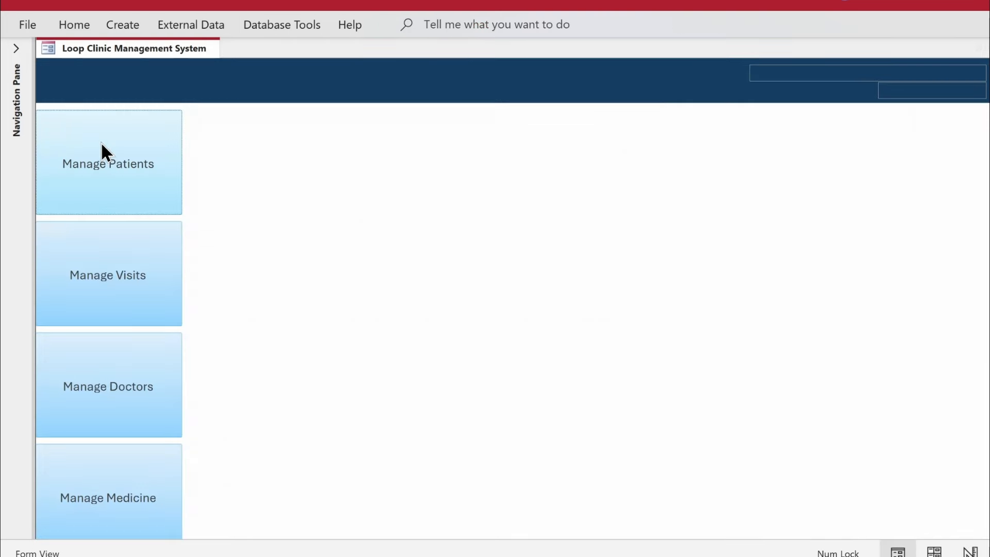
pyautogui.click(795, 76)
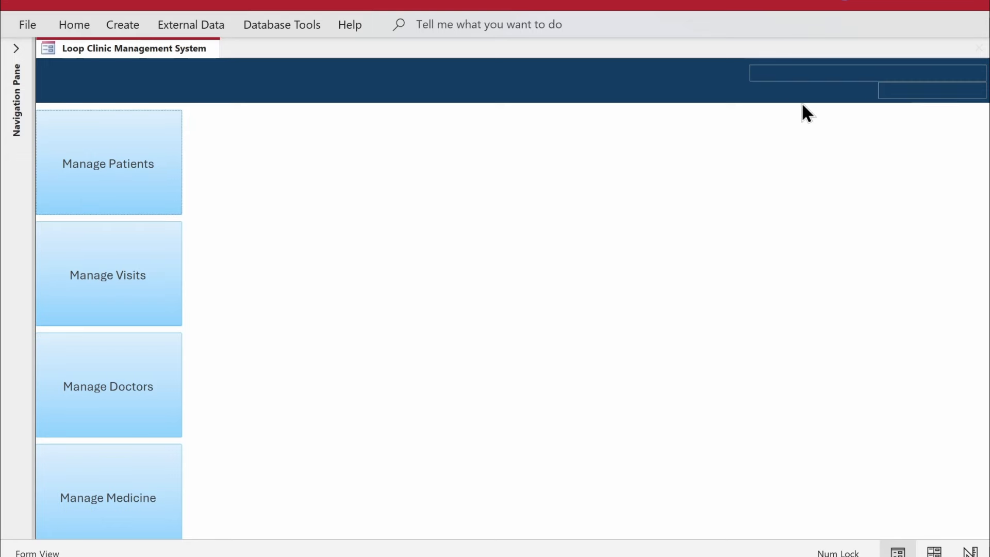
pyautogui.click(763, 78)
pyautogui.click(814, 129)
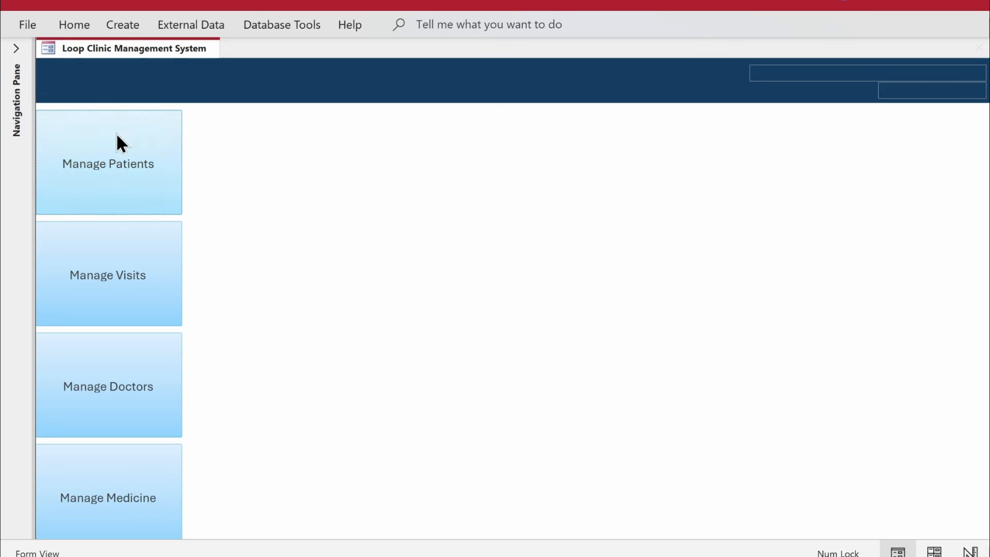
# - Expand the navigation pane and close the open Loop Clinic Management System form
pyautogui.click(9, 61)
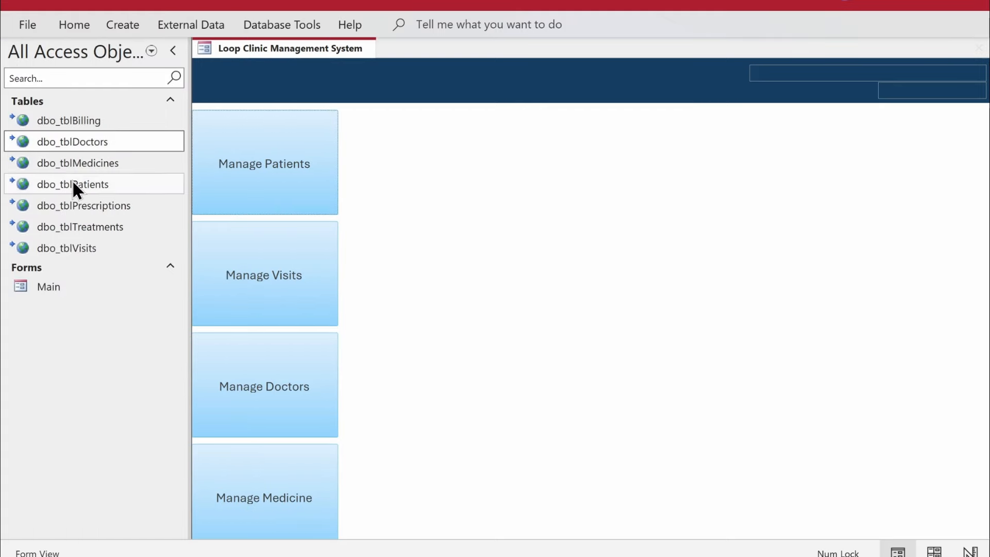
pyautogui.click(98, 145)
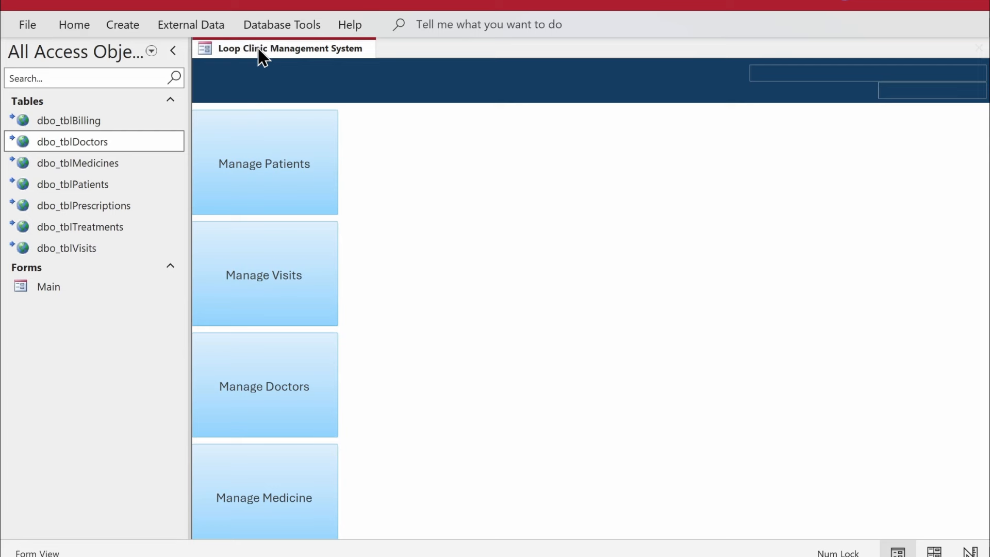
pyautogui.rightClick(335, 51)
pyautogui.click(367, 84)
# - Duplicate the Main form as a new form named LoginF
pyautogui.click(48, 287)
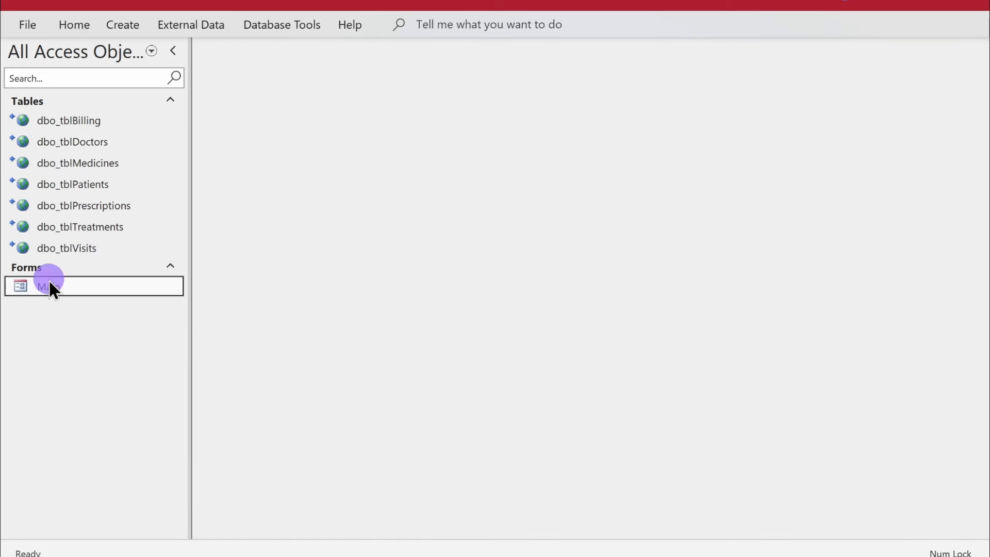
pyautogui.rightClick(76, 289)
pyautogui.click(110, 214)
pyautogui.hotkey('ctrl', 'v')
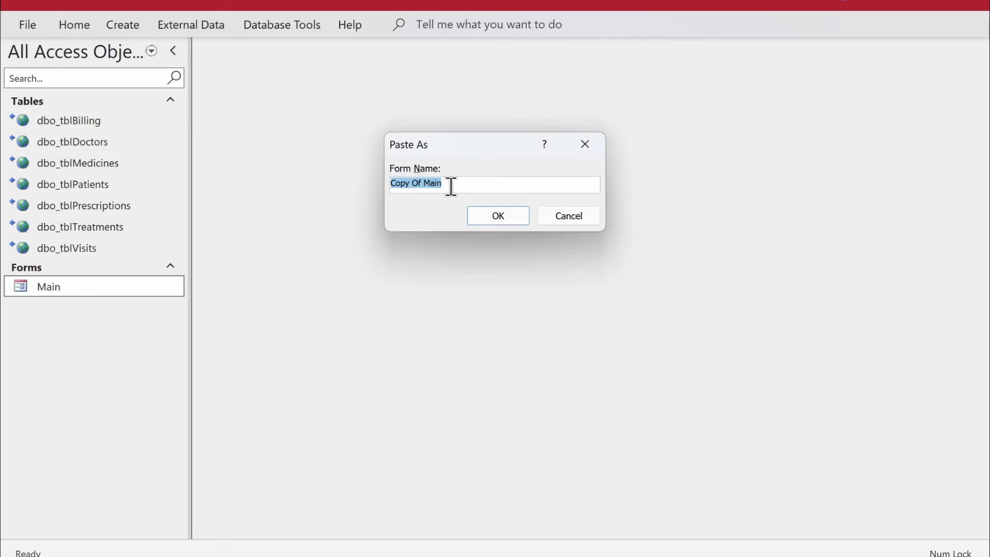
pyautogui.write('LoginF')
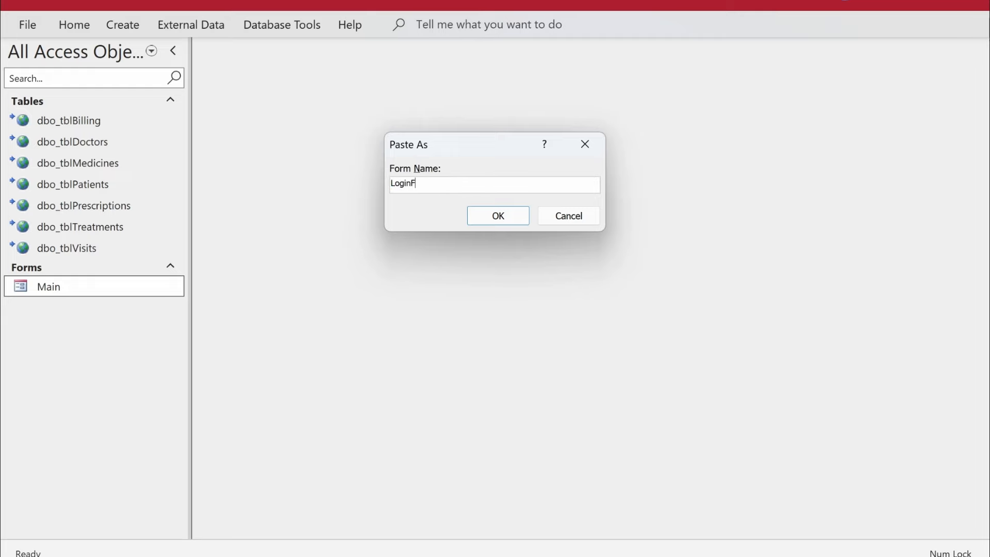
pyautogui.press('Return')
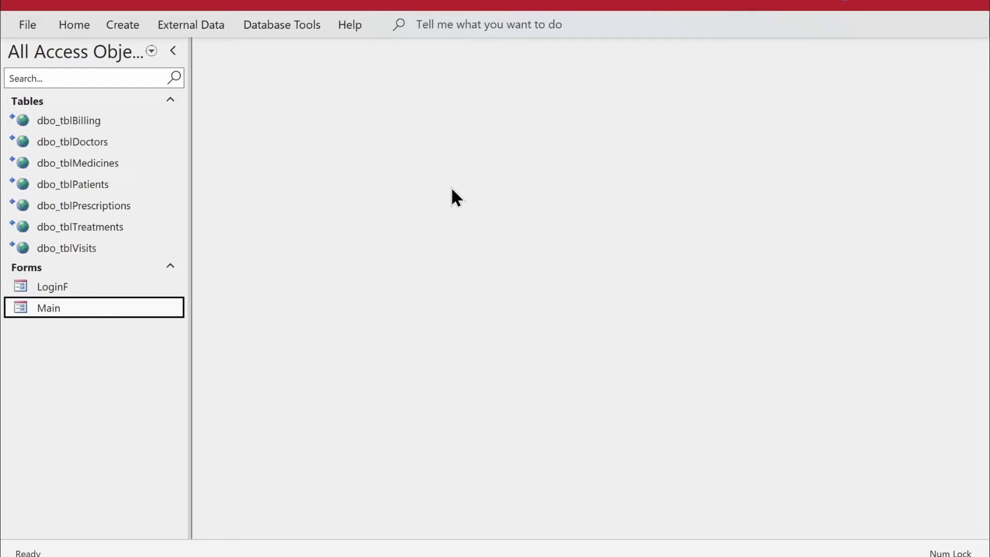
# - Open the LoginF form in Design View and delete all the command buttons in its detail section
pyautogui.click(117, 285)
pyautogui.rightClick(115, 282)
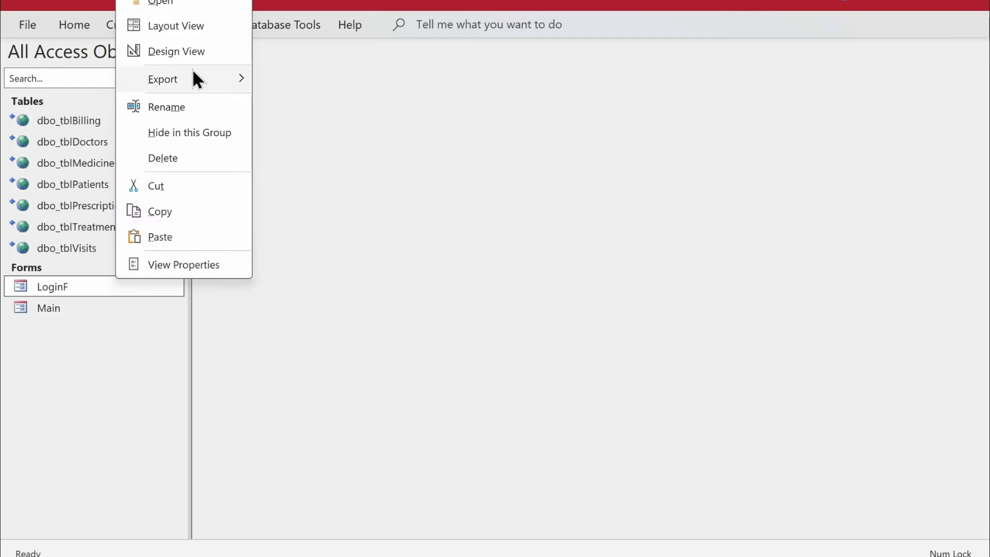
pyautogui.click(192, 50)
pyautogui.moveTo(408, 207); pyautogui.dragTo(222, 552)
pyautogui.press('Delete')
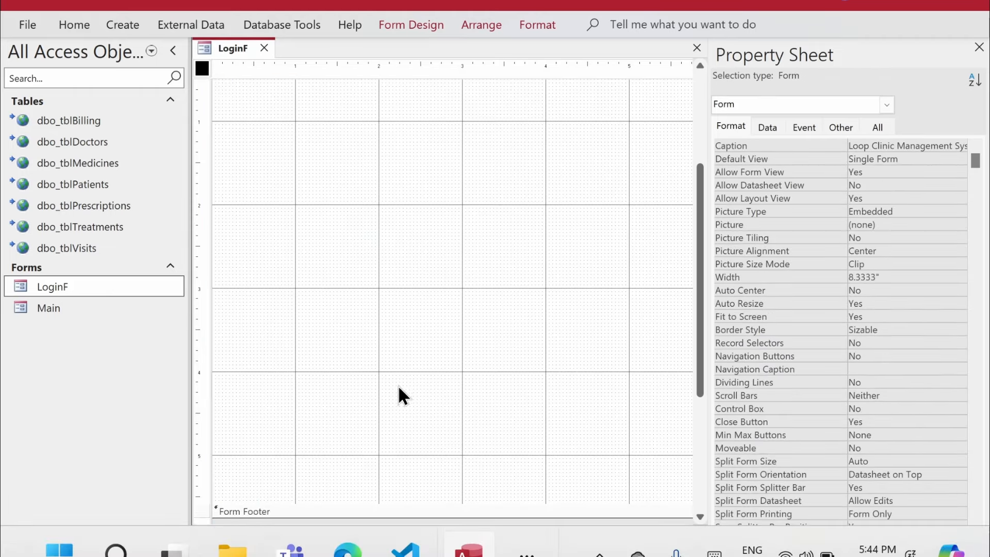
# - Close the property sheet and delete both unbound text boxes from the LoginF form header
pyautogui.scroll(5, 504, 308)
pyautogui.moveTo(410, 531); pyautogui.dragTo(663, 442)
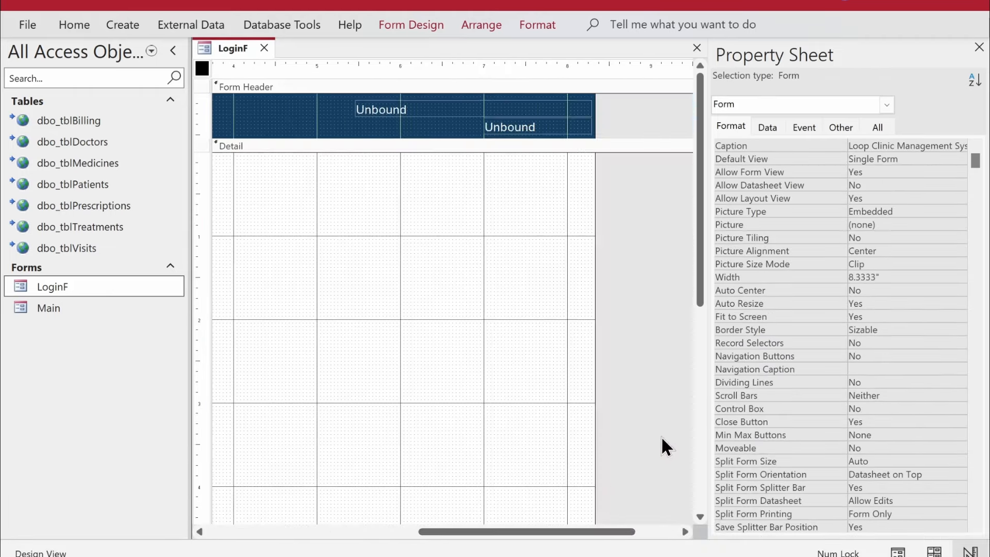
pyautogui.click(979, 48)
pyautogui.click(515, 121)
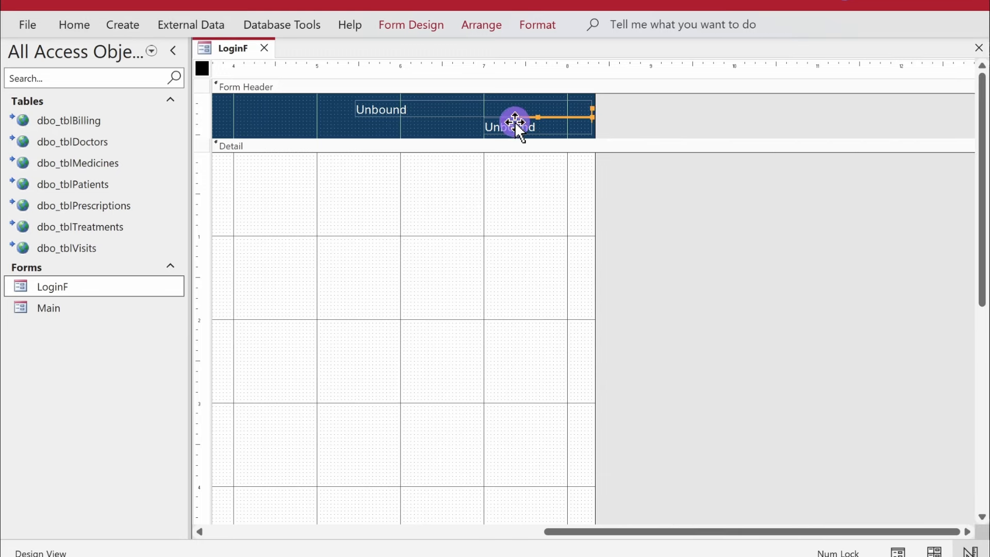
pyautogui.hotkey('ctrl', 'a')
pyautogui.press('Delete')
# - Resize the form to 5 inches wide, its detail section to 2 inches high and its header to a strip about 0.1 inch high
pyautogui.scroll(-6, 551, 257)
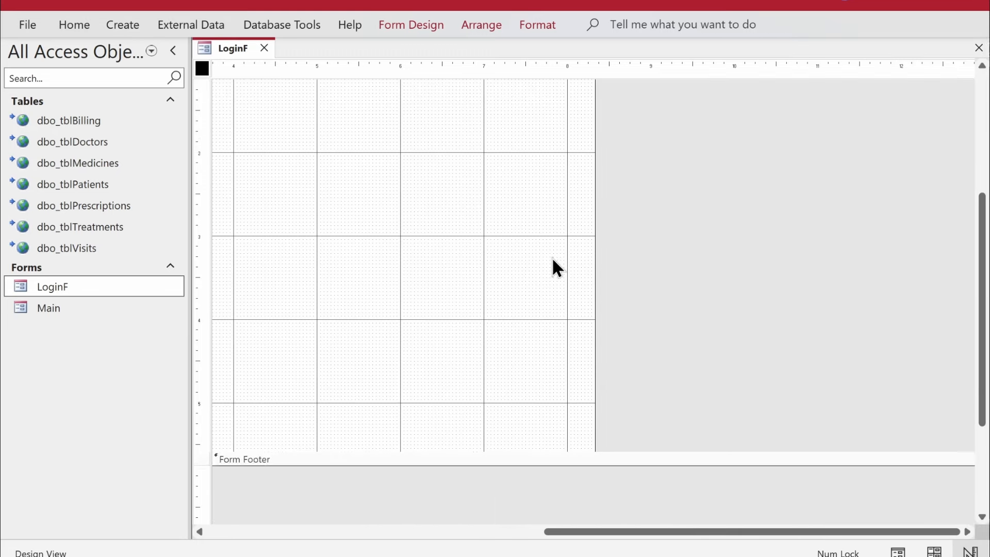
pyautogui.moveTo(593, 283); pyautogui.dragTo(56, 1)
pyautogui.moveTo(358, 338); pyautogui.dragTo(628, 320)
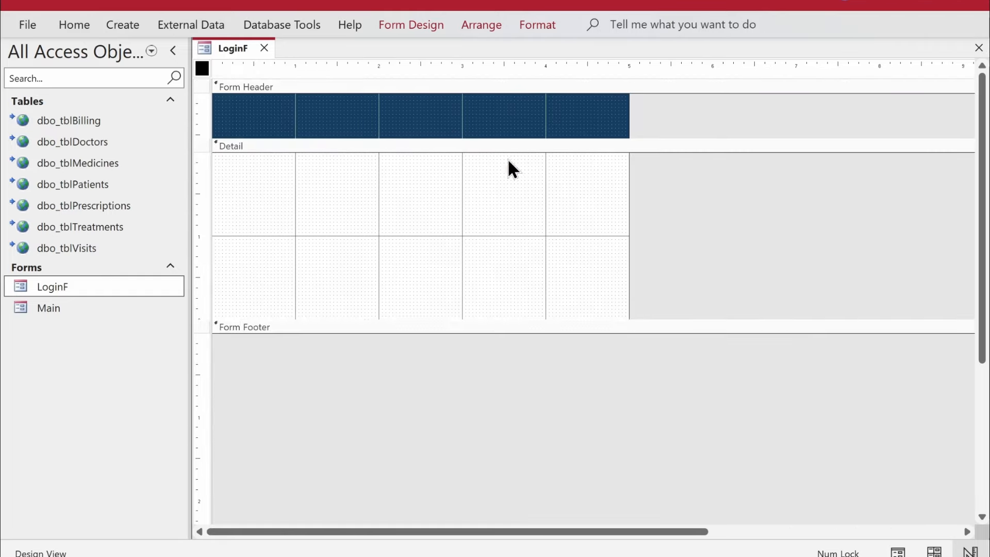
pyautogui.moveTo(438, 135); pyautogui.dragTo(442, 102)
# - Show the property sheet and add a text box in the detail section, about 1.9 inches from the left and 0.4 inches from the top
pyautogui.click(411, 25)
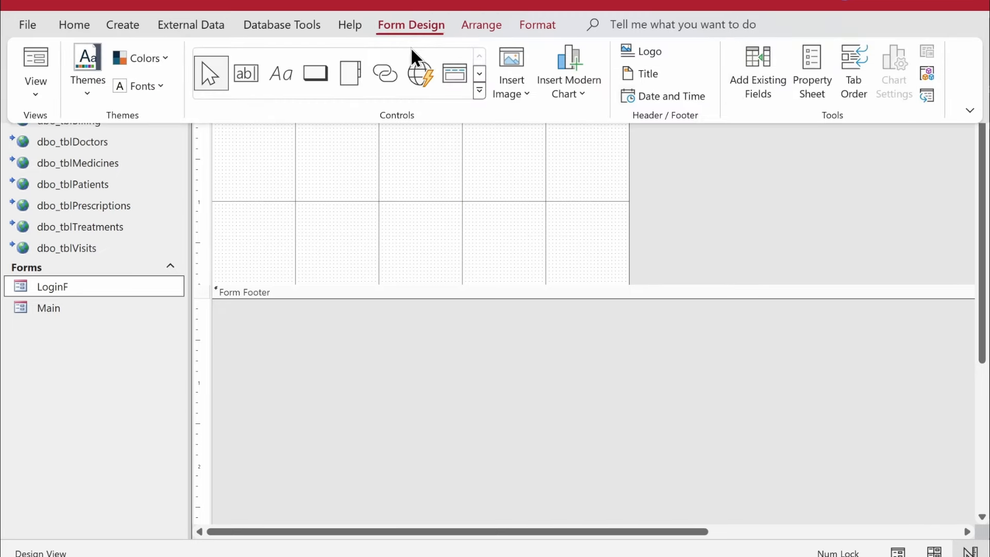
pyautogui.click(804, 77)
pyautogui.click(260, 77)
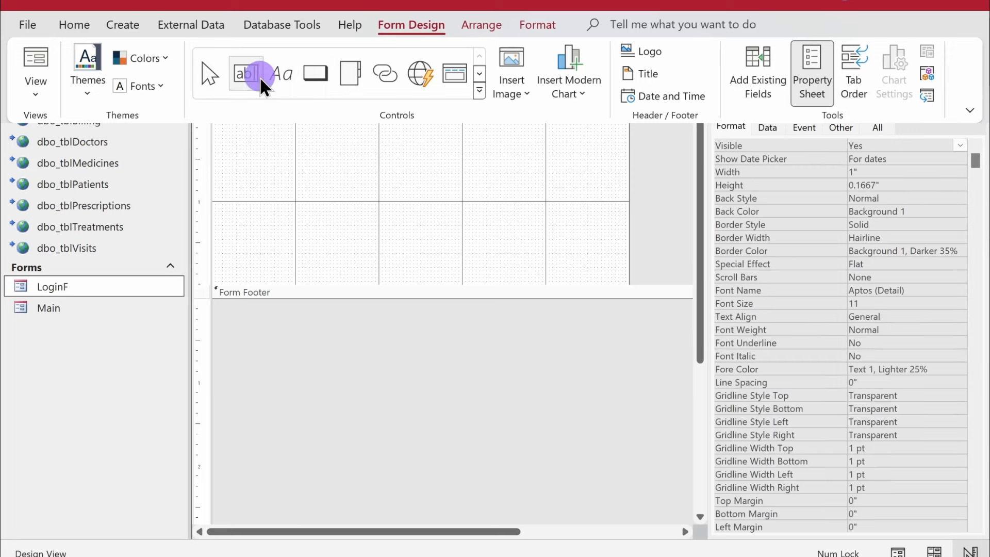
pyautogui.click(372, 150)
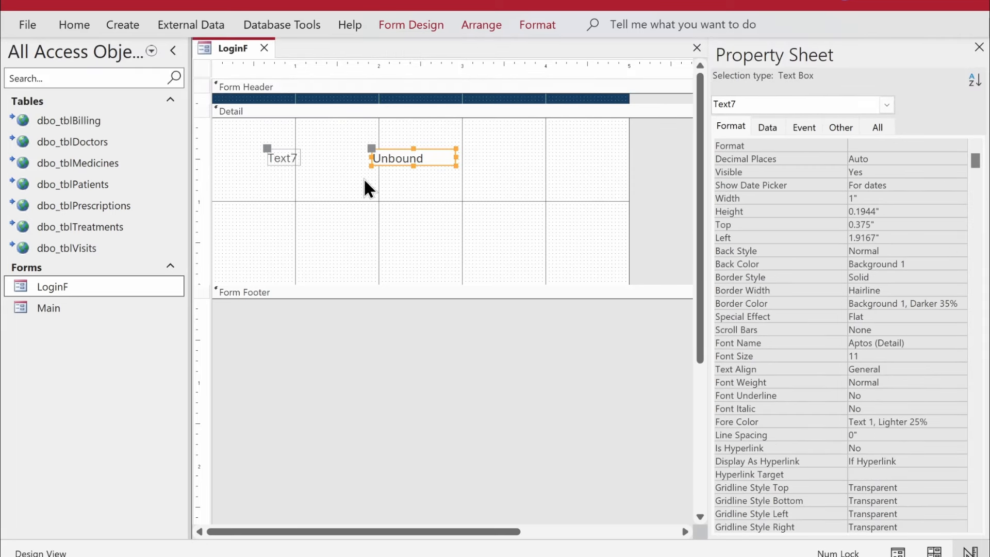
# - Name the new text box txtUserName
pyautogui.click(841, 126)
pyautogui.click(784, 145)
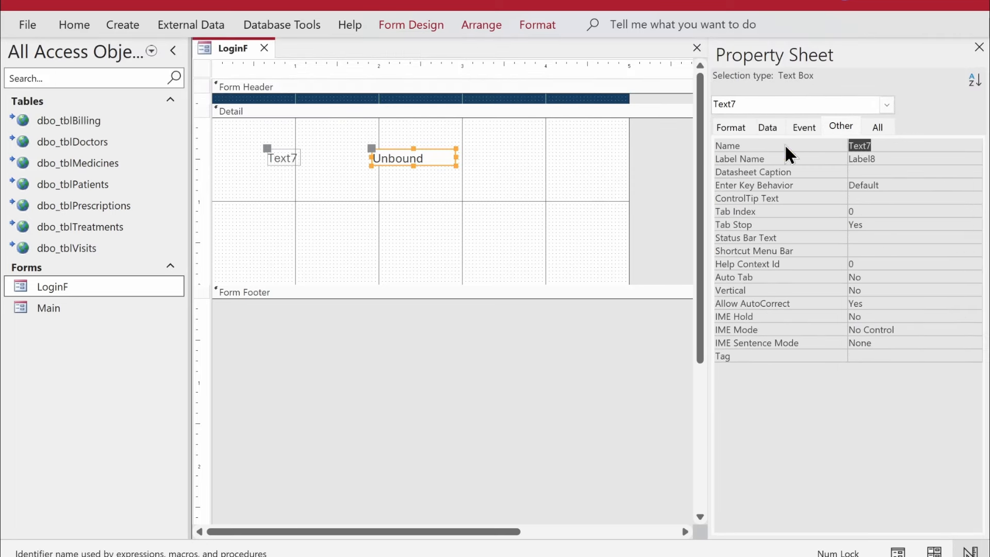
pyautogui.write('txtUsr')
pyautogui.press('BackSpace')
pyautogui.write('erName')
pyautogui.press('Return')
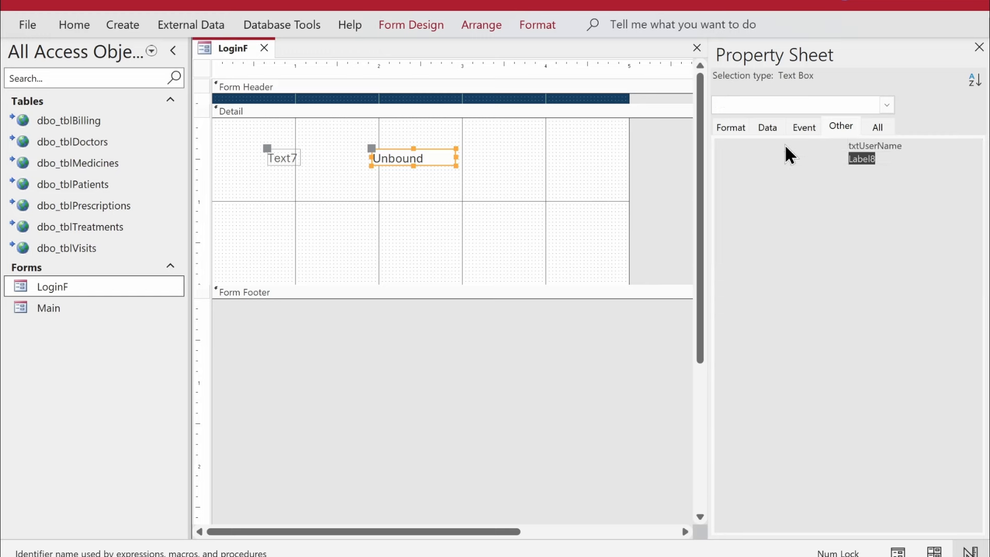
# - Caption the text box's label "User Name:" and place it directly beside the text box without overlapping
pyautogui.moveTo(270, 153); pyautogui.dragTo(337, 153)
pyautogui.doubleClick(349, 157)
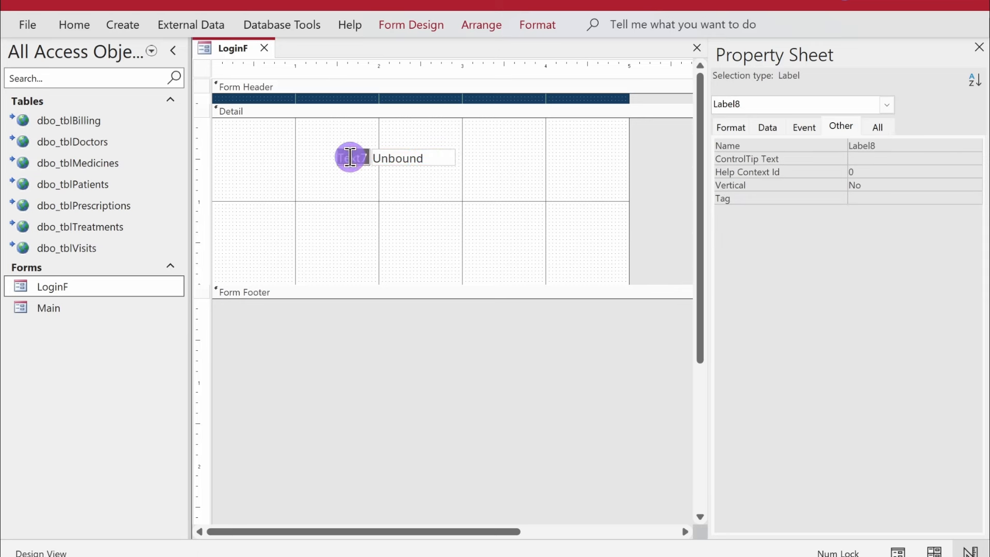
pyautogui.write('User Name')
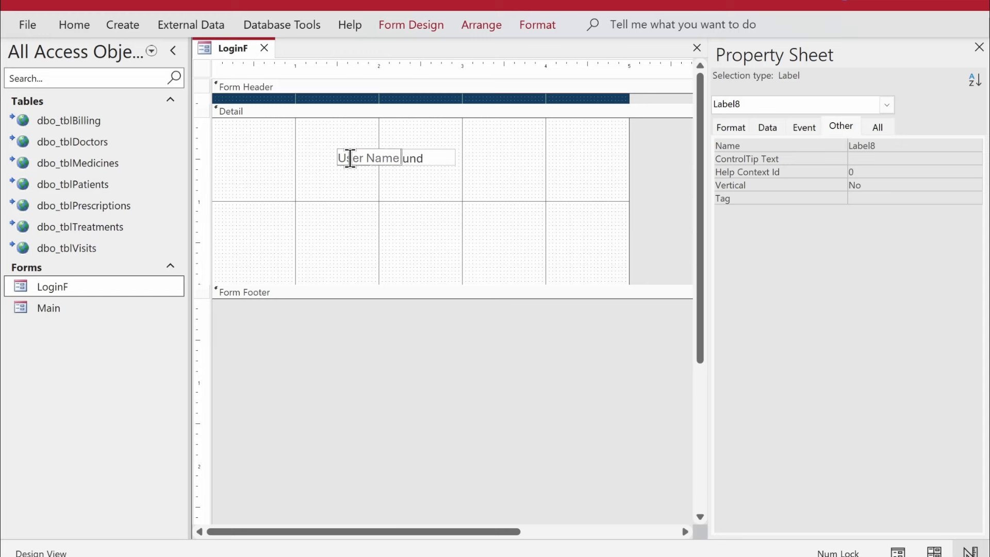
pyautogui.press('Return')
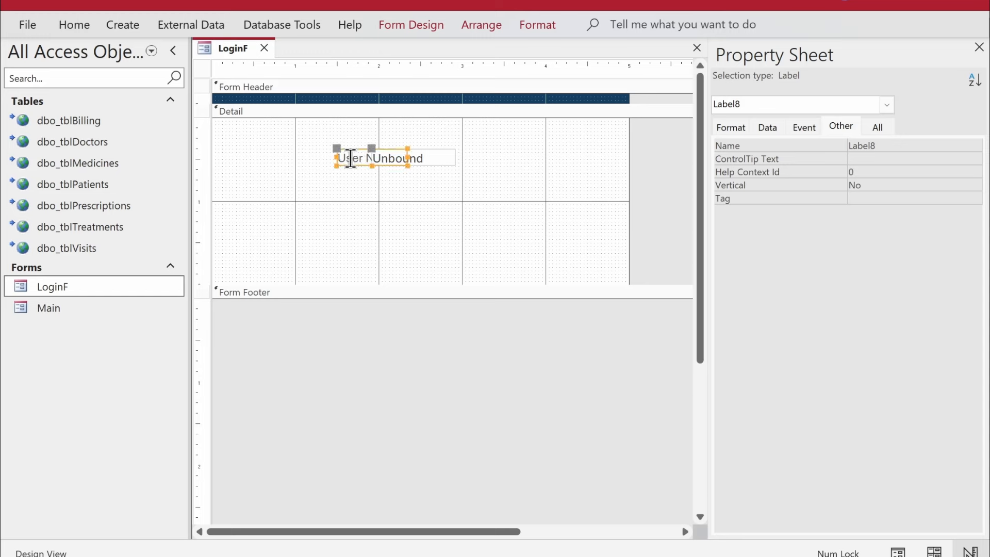
pyautogui.moveTo(352, 149); pyautogui.dragTo(298, 150)
# - Set the font colour of the User Name label and its text box to the black theme colour, Text 1
pyautogui.click(441, 186)
pyautogui.moveTo(406, 180); pyautogui.dragTo(278, 106)
pyautogui.click(83, 26)
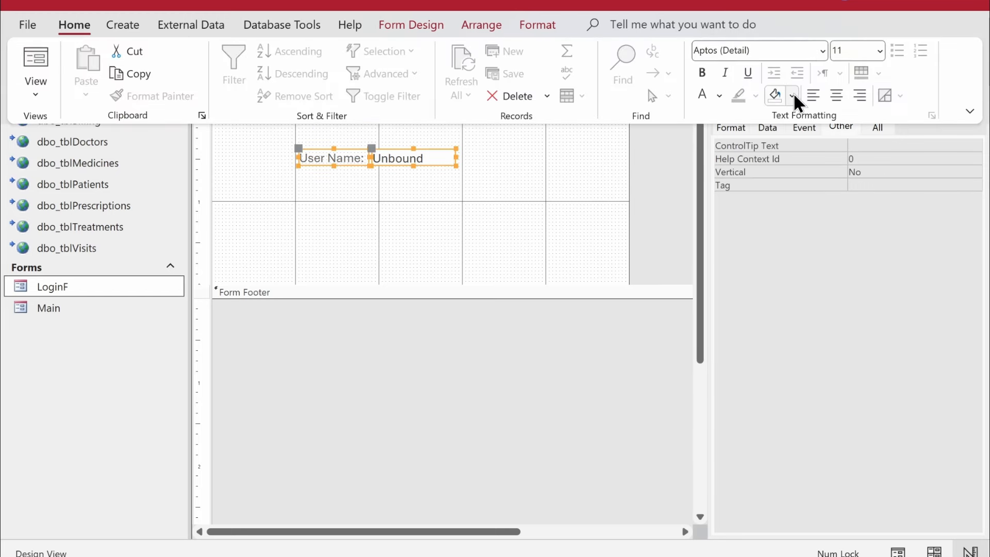
pyautogui.click(718, 97)
pyautogui.click(715, 168)
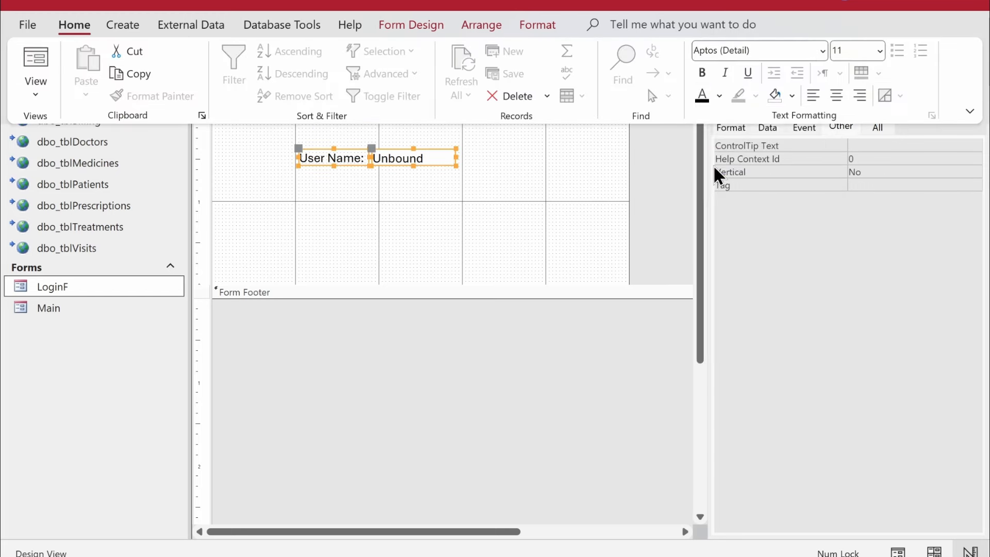
# - Set the height of the User Name label and text box to 0.3 inches
pyautogui.click(727, 127)
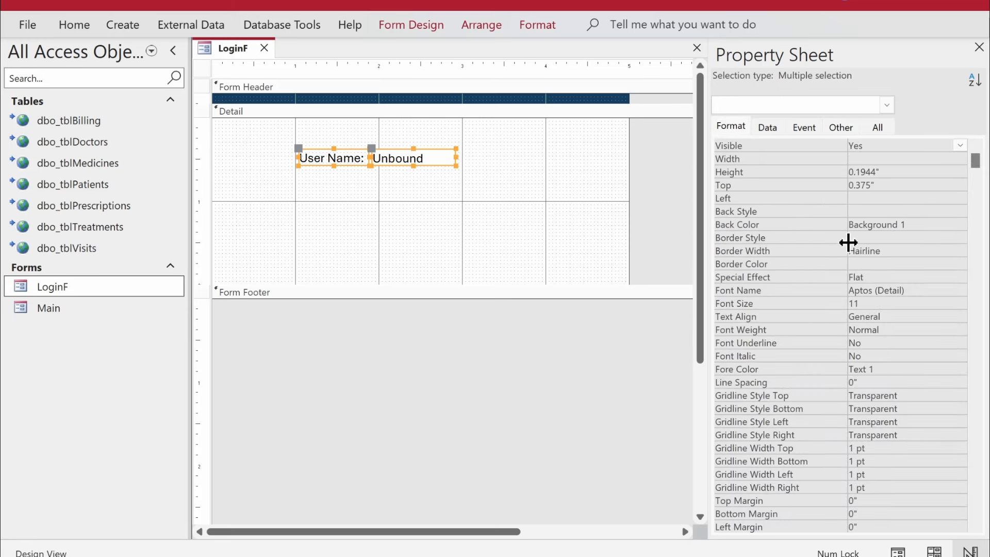
pyautogui.click(872, 172)
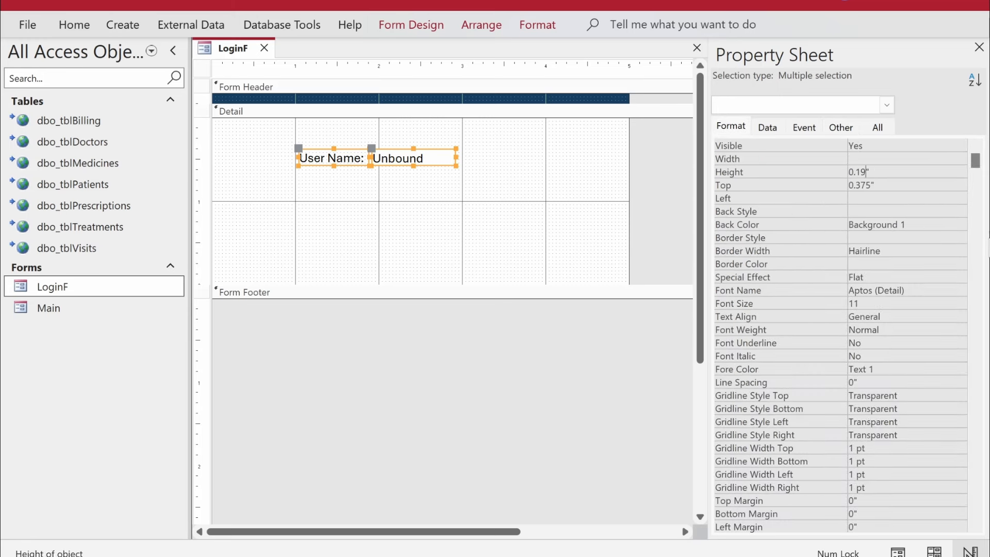
pyautogui.write('0.3')
pyautogui.press('Return')
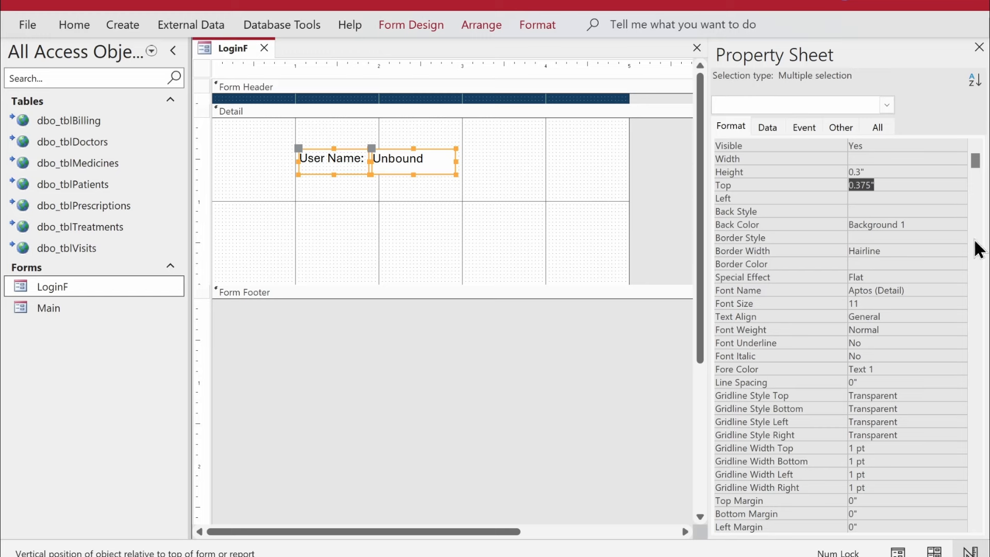
# - Set the top margin of the User Name label and text box to 0.05 inches
pyautogui.click(862, 503)
pyautogui.press('BackSpace')
pyautogui.press('BackSpace')
pyautogui.write('0.05')
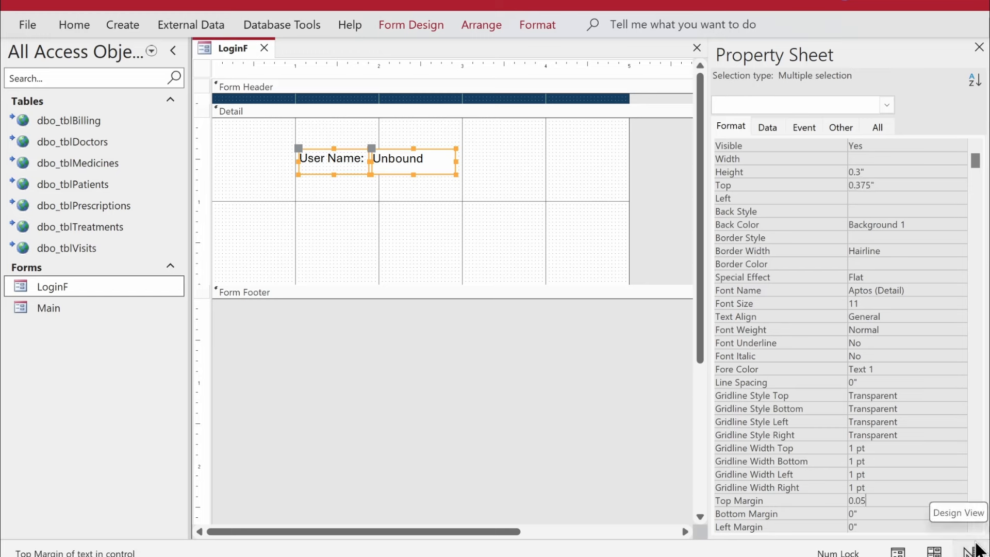
pyautogui.press('Return')
pyautogui.click(394, 195)
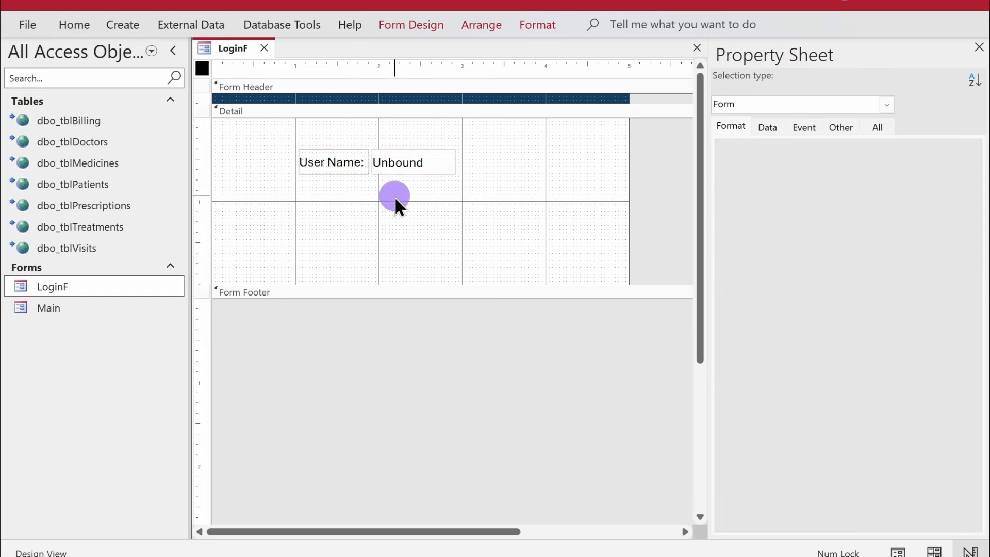
# - Widen the user name text box to about 2.7 inches and shift it with its label slightly left and down
pyautogui.click(428, 152)
pyautogui.moveTo(456, 162); pyautogui.dragTo(594, 161)
pyautogui.moveTo(515, 214); pyautogui.dragTo(334, 166)
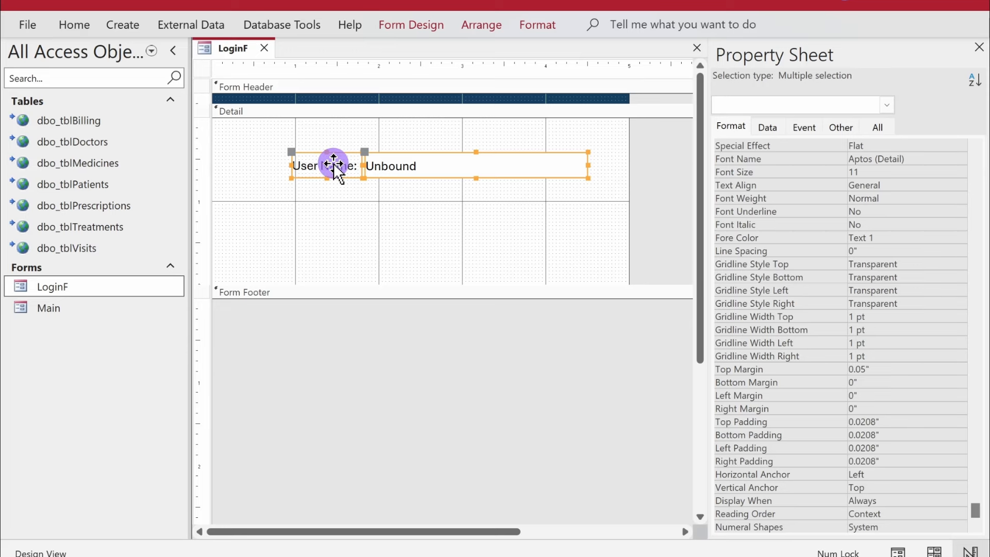
pyautogui.click(490, 246)
# - Duplicate the User Name label and text box directly below the originals
pyautogui.moveTo(401, 206); pyautogui.dragTo(345, 160)
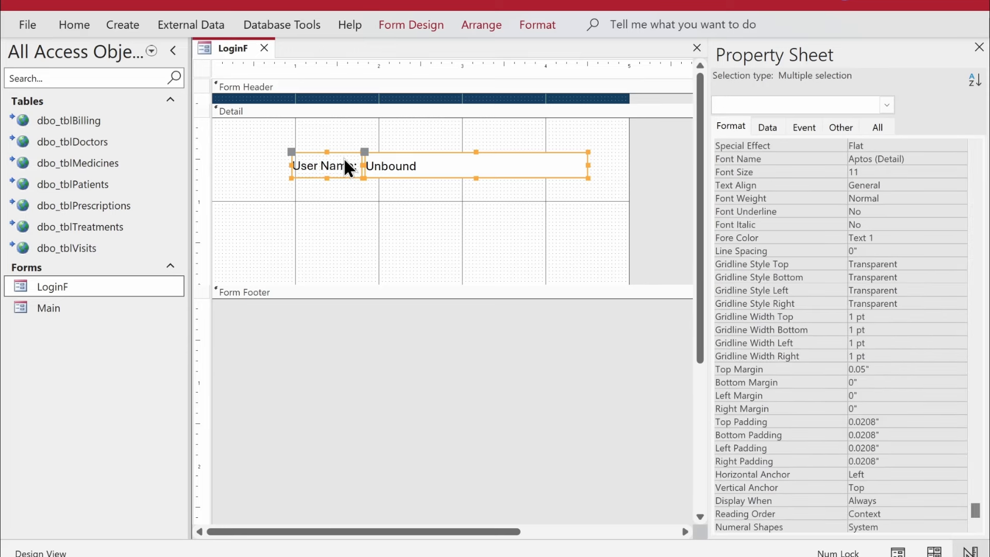
pyautogui.hotkey('ctrl', 'c')
pyautogui.hotkey('ctrl', 'v')
pyautogui.click(434, 230)
# - Name the duplicated text box txtPassword
pyautogui.click(448, 190)
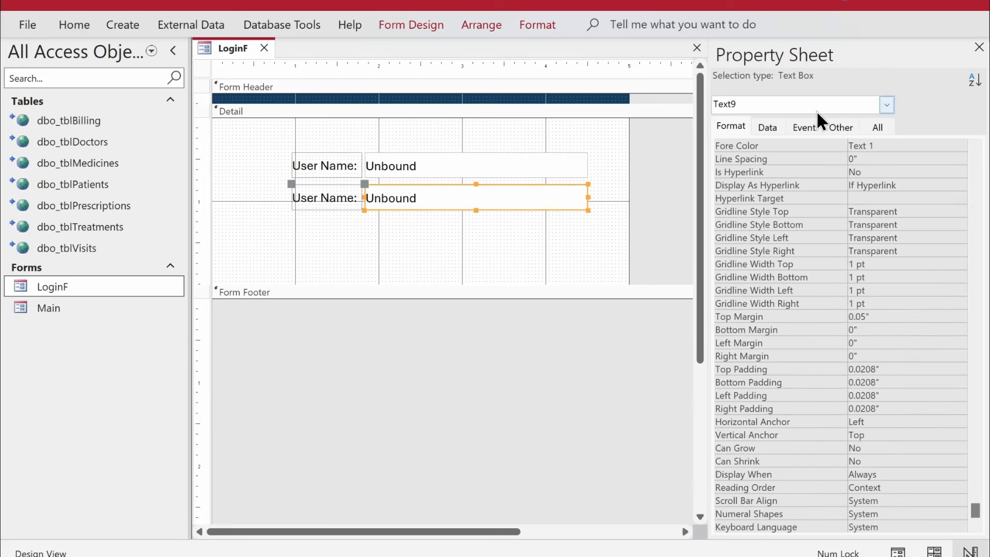
pyautogui.click(839, 127)
pyautogui.click(856, 146)
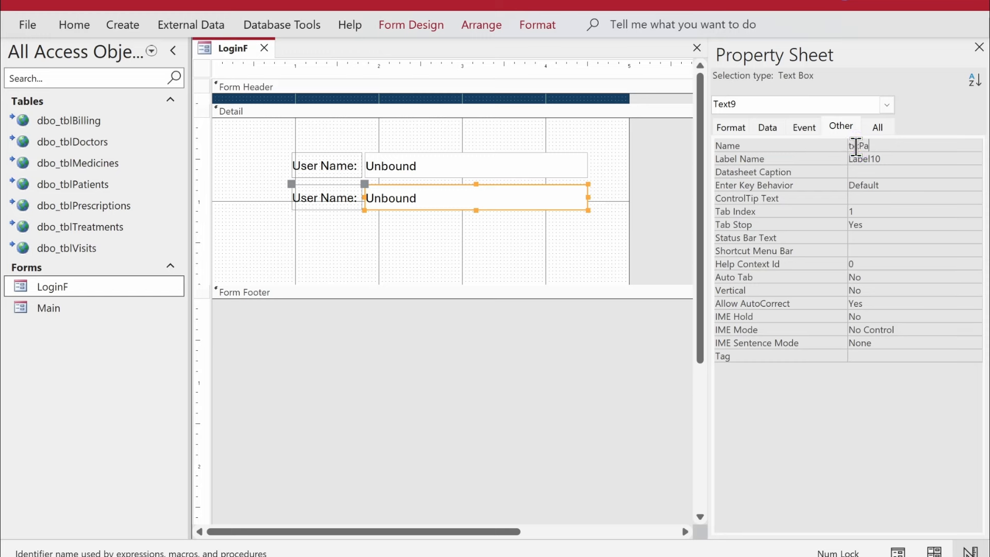
pyautogui.write('txtPassword')
pyautogui.press('Return')
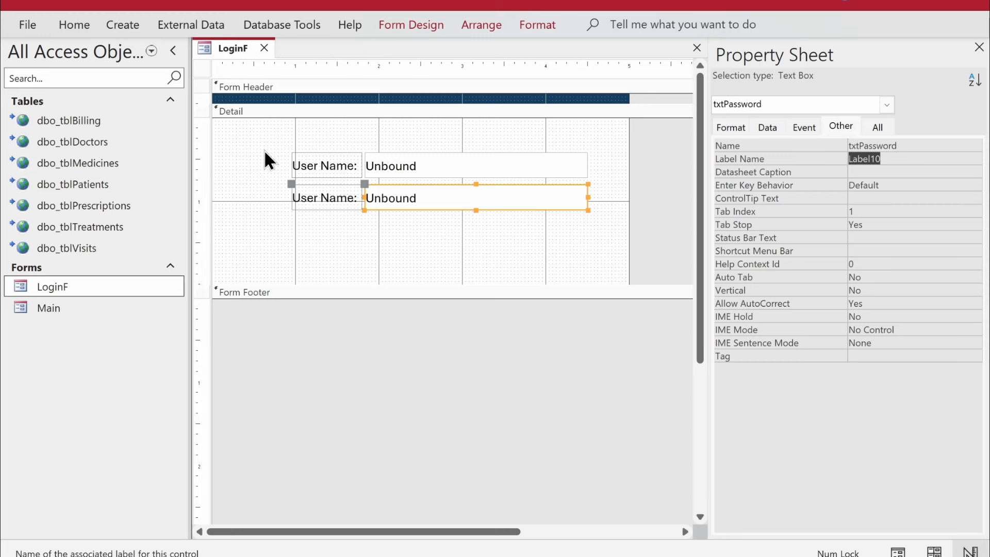
# - Move both label and text box rows slightly left together to centre them on the form
pyautogui.moveTo(263, 149); pyautogui.dragTo(411, 172)
pyautogui.click(462, 225)
pyautogui.click(423, 235)
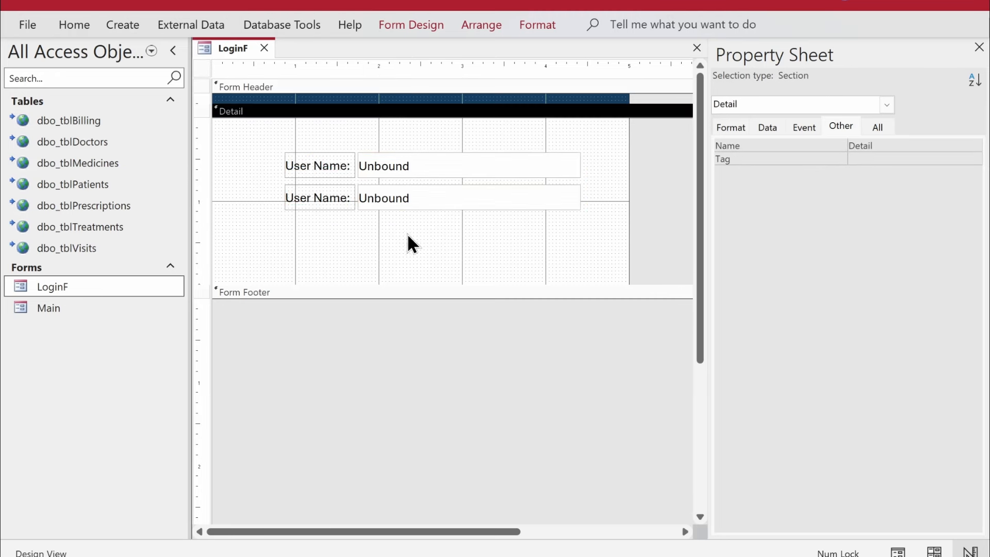
# - Add a command button below the second text box, skipping the wizard, and caption it Login
pyautogui.click(415, 23)
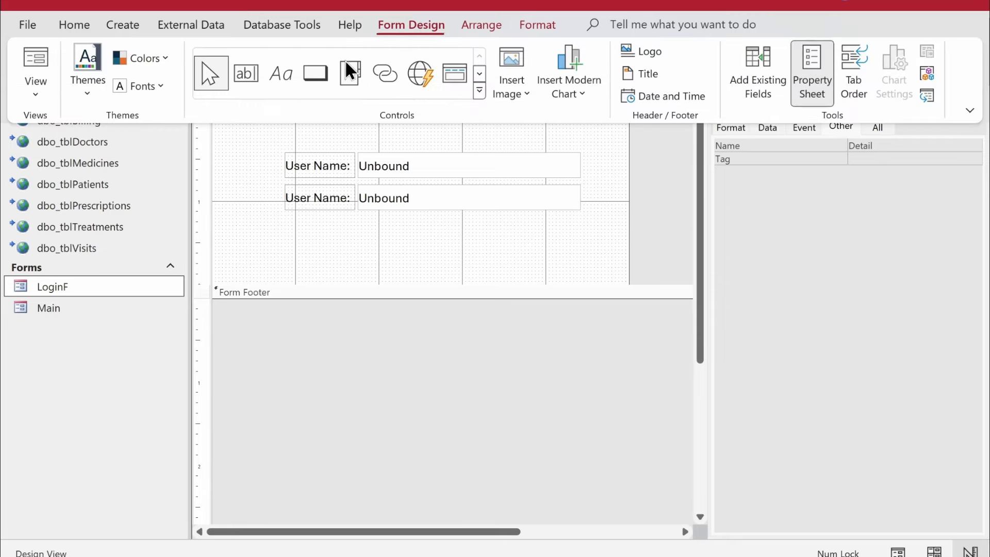
pyautogui.click(314, 65)
pyautogui.click(419, 225)
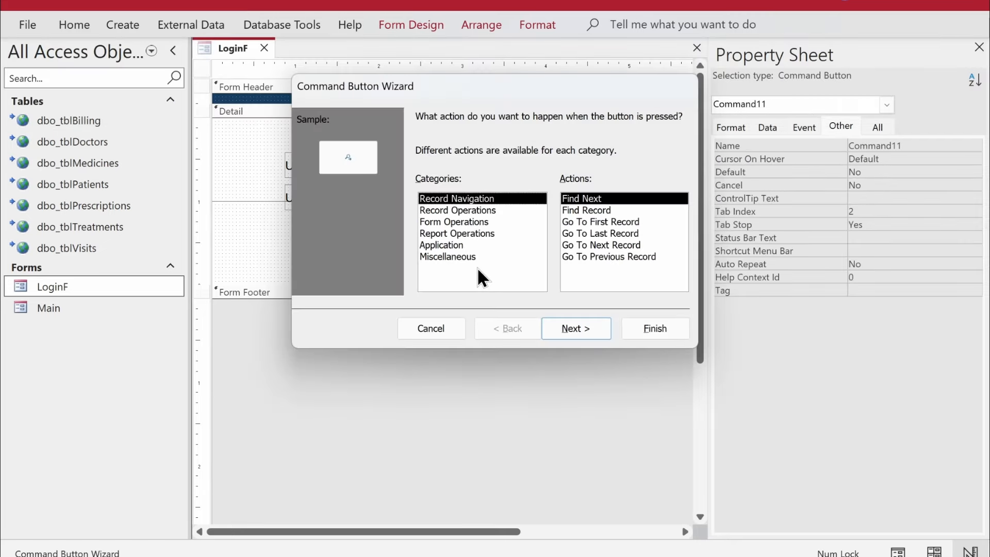
pyautogui.click(432, 335)
pyautogui.doubleClick(482, 236)
pyautogui.write('L')
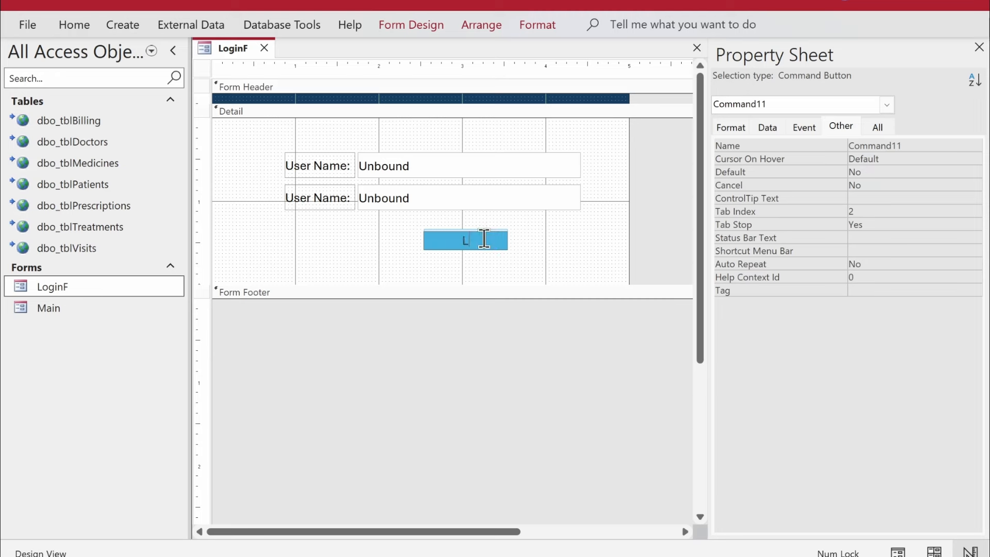
pyautogui.write('ogin')
pyautogui.press('Return')
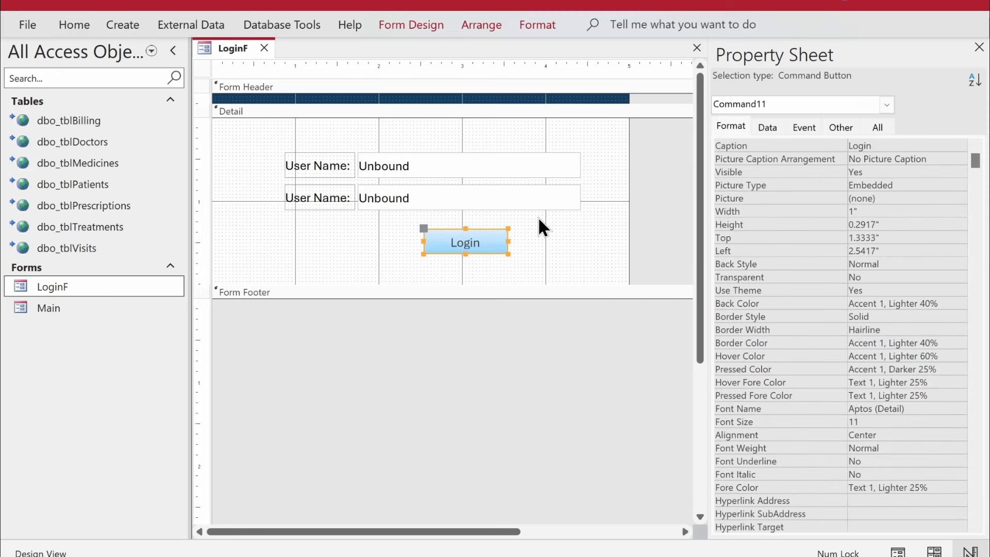
# - Apply the white theme quick style with the dark blue outline to the Login button
pyautogui.click(549, 25)
pyautogui.click(693, 79)
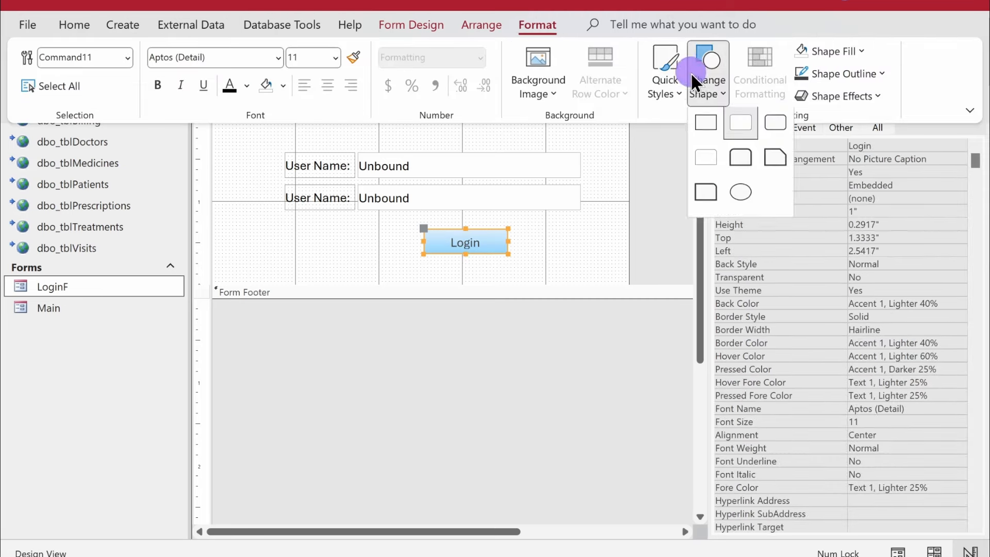
pyautogui.click(673, 79)
pyautogui.click(673, 79)
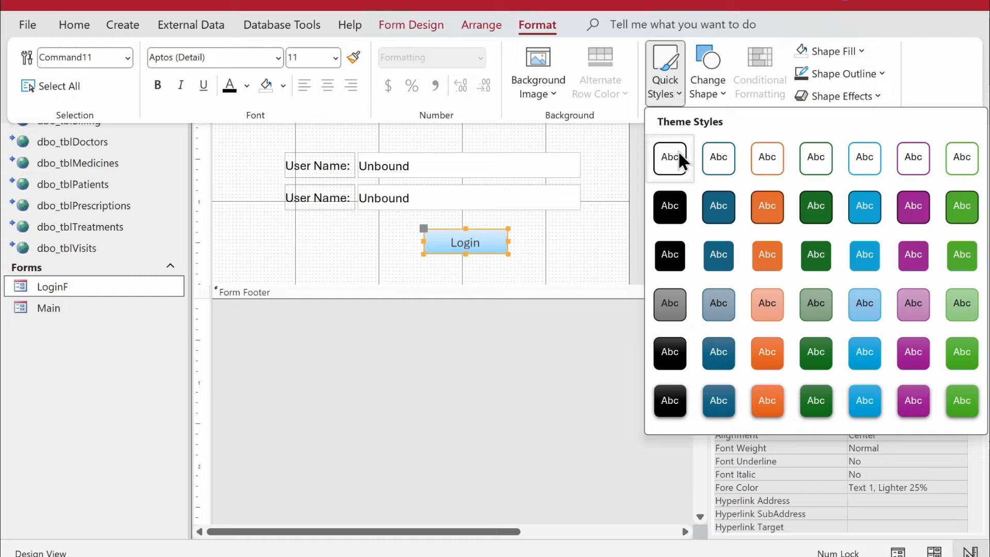
pyautogui.click(721, 163)
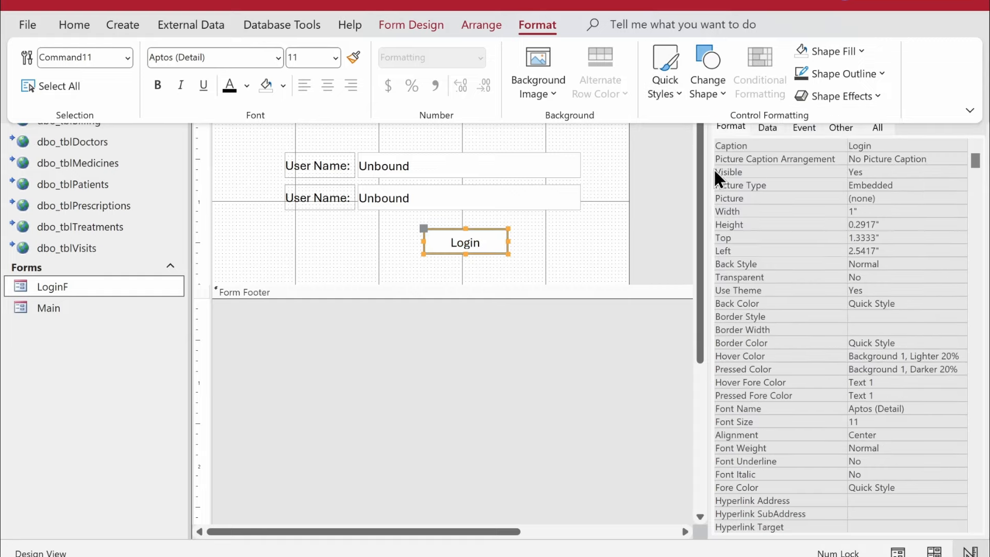
pyautogui.click(561, 276)
# - Try a 2 pt outline thickness on the Login button
pyautogui.click(464, 243)
pyautogui.click(481, 23)
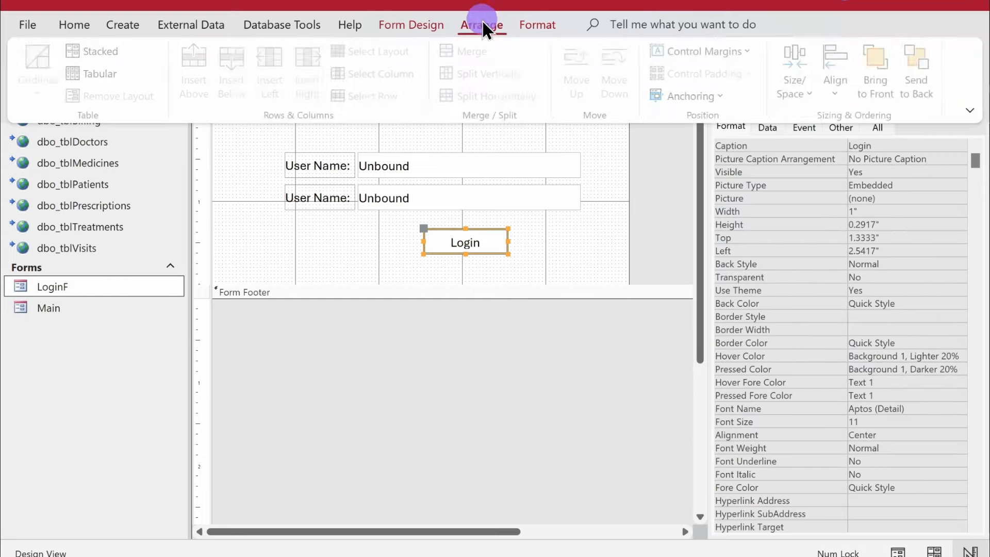
pyautogui.click(537, 25)
pyautogui.click(860, 75)
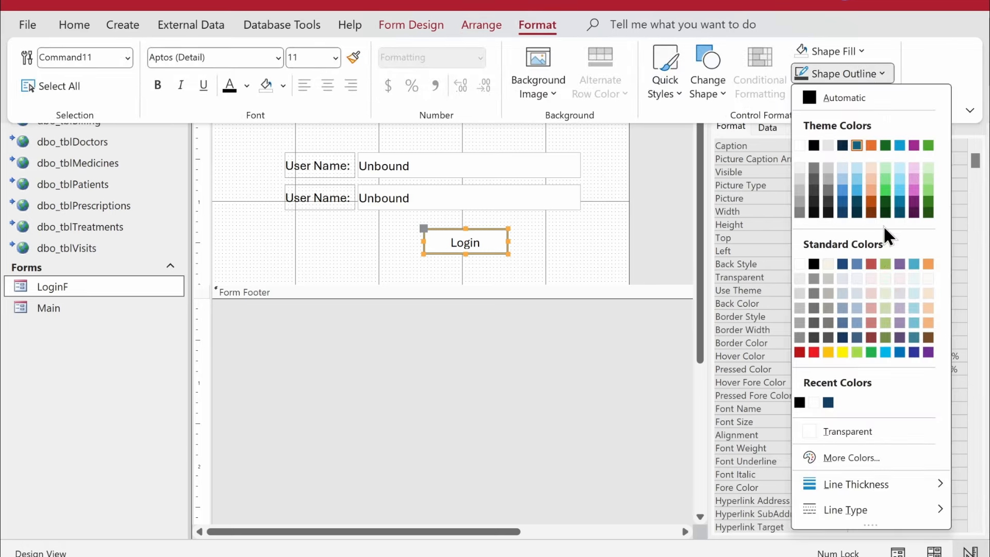
pyautogui.click(899, 484)
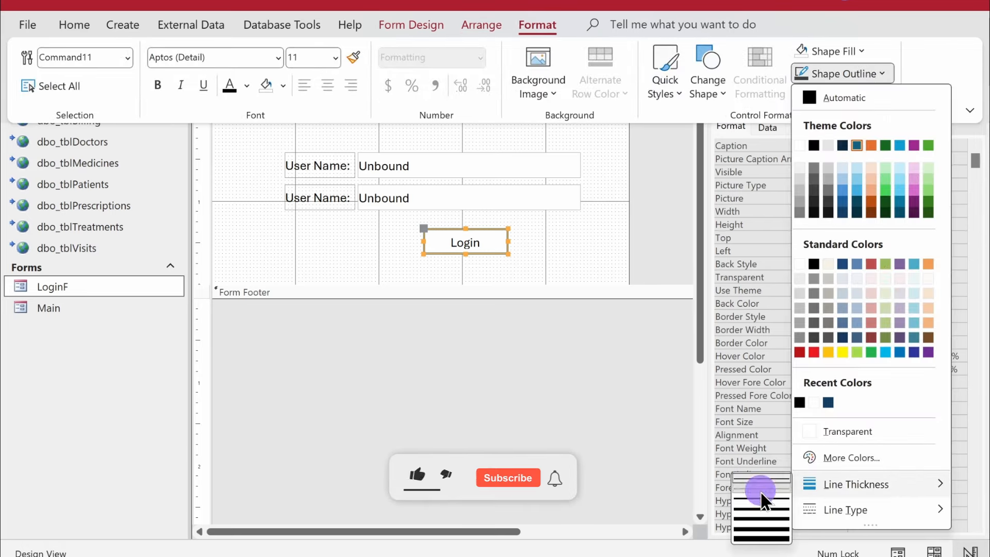
pyautogui.click(759, 490)
pyautogui.click(855, 73)
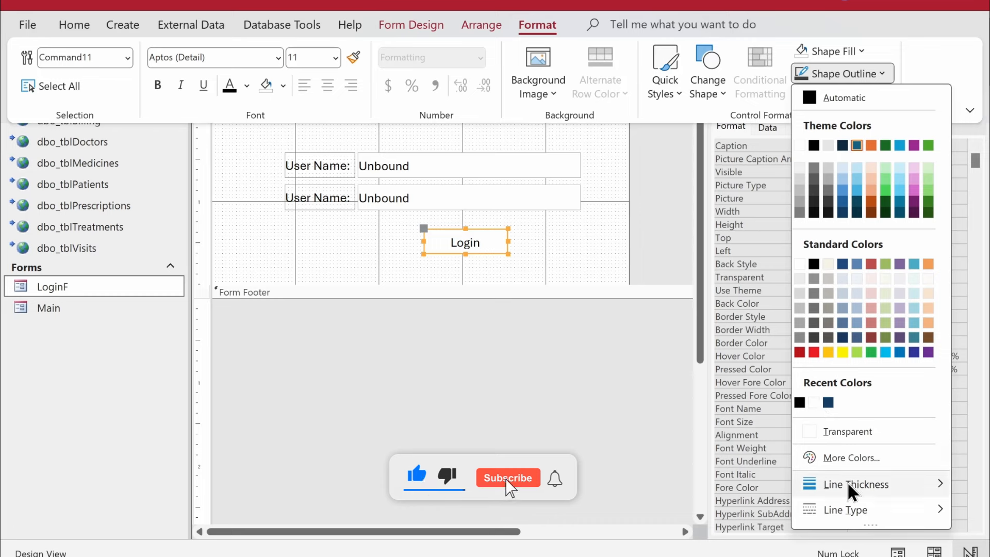
pyautogui.moveTo(849, 488)
pyautogui.click(759, 490)
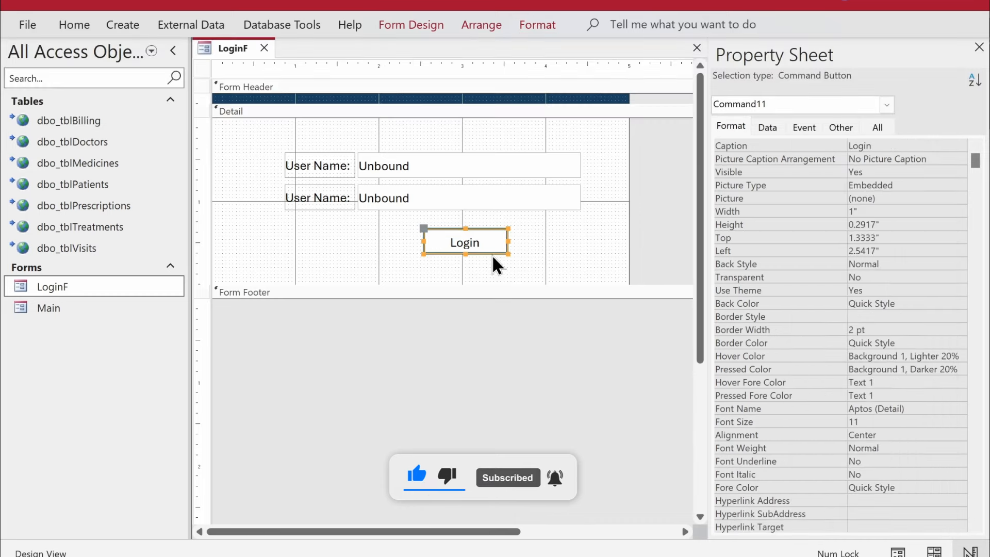
# - Set the Login button's outline thickness to 1 pt
pyautogui.click(531, 253)
pyautogui.click(489, 243)
pyautogui.click(536, 24)
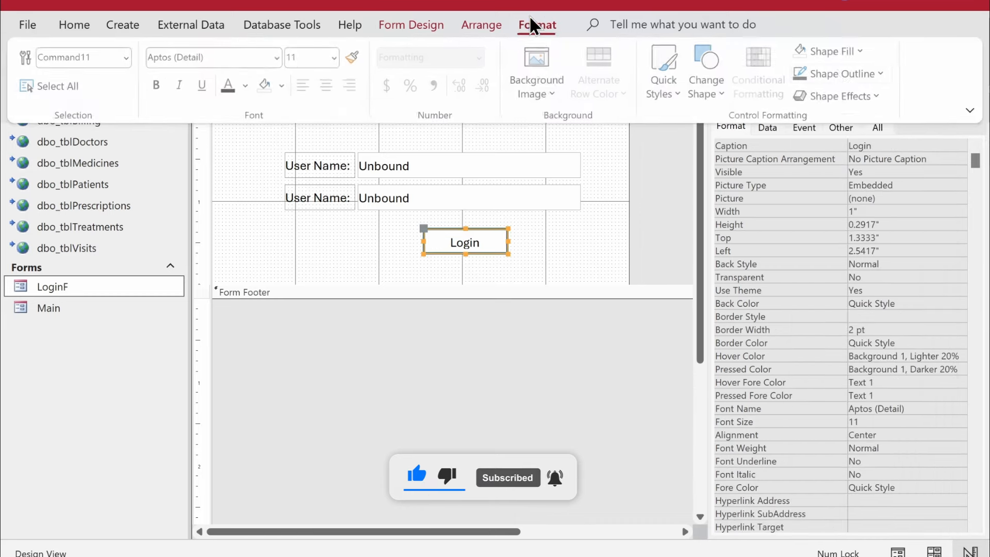
pyautogui.click(852, 72)
pyautogui.moveTo(880, 483)
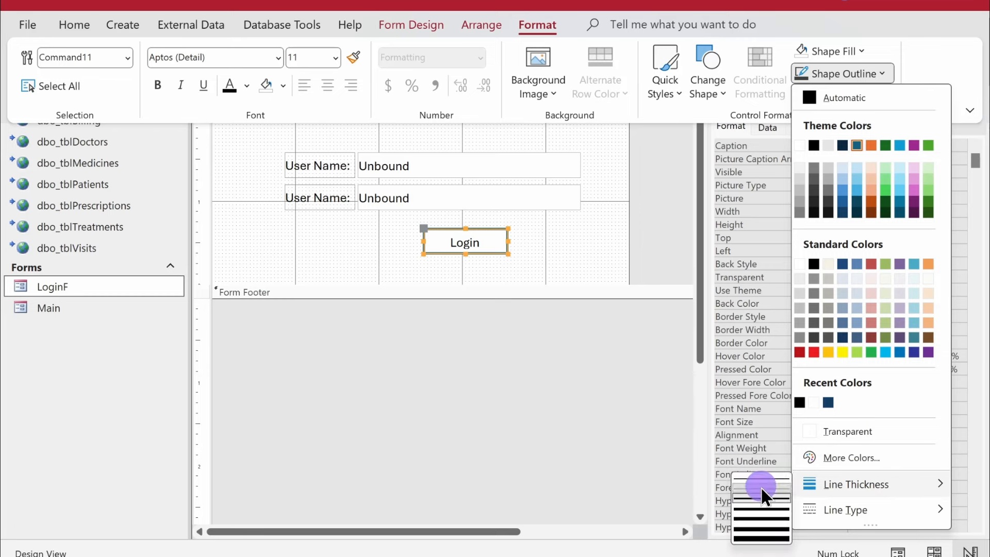
pyautogui.click(761, 491)
pyautogui.click(510, 256)
# - Duplicate the Login button, place the copy directly left of the original in the same row, and caption it Cancel
pyautogui.click(503, 248)
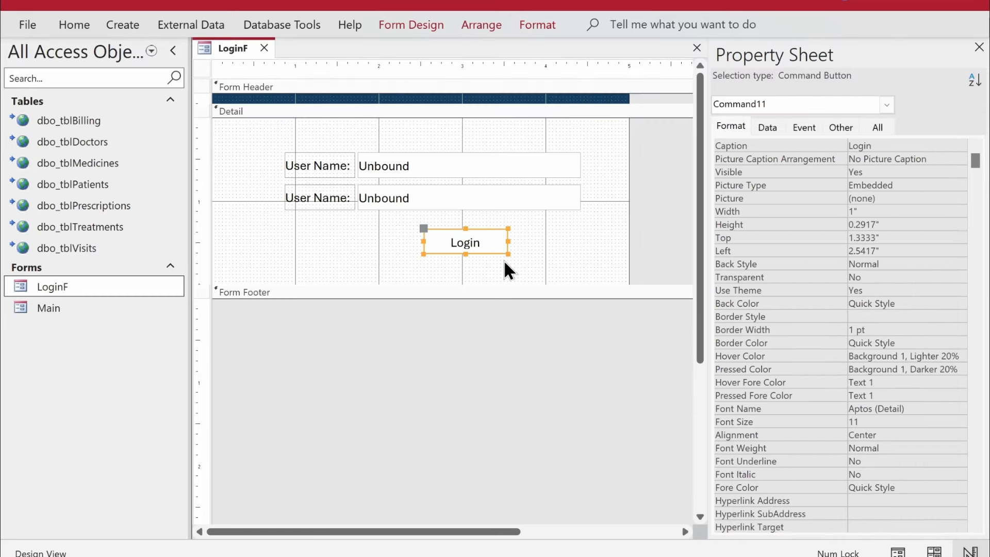
pyautogui.hotkey('ctrl', 'v')
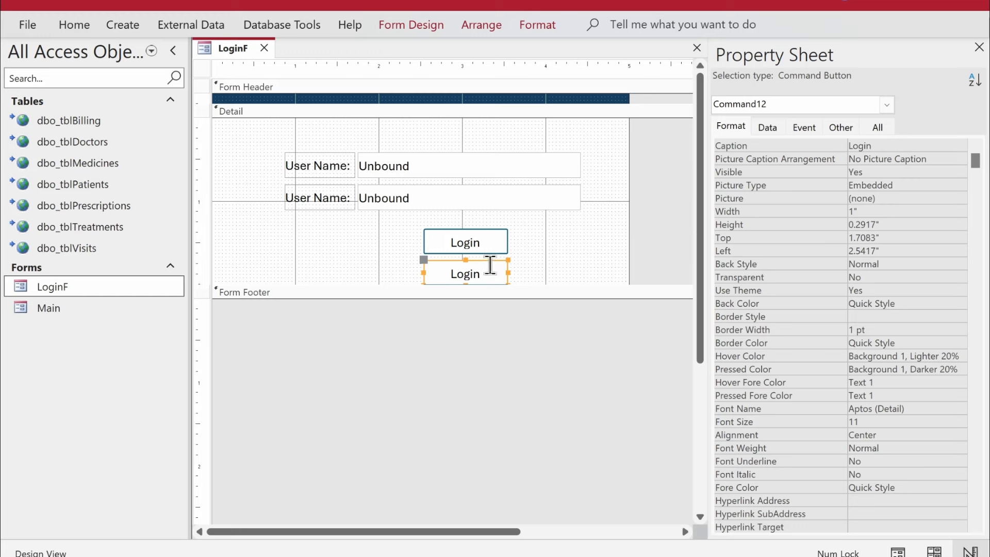
pyautogui.click(489, 260)
pyautogui.moveTo(490, 259); pyautogui.dragTo(401, 228)
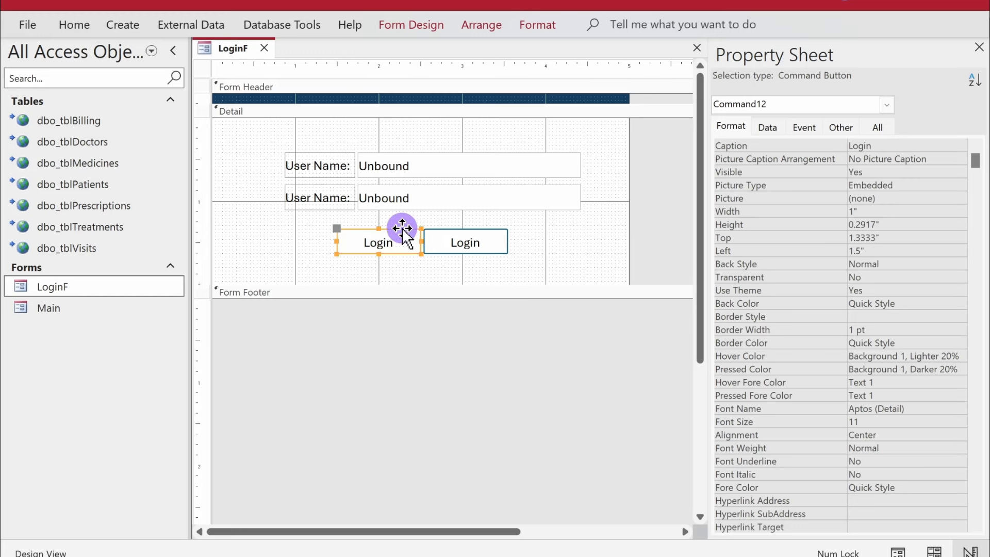
pyautogui.doubleClick(378, 237)
pyautogui.press('BackSpace')
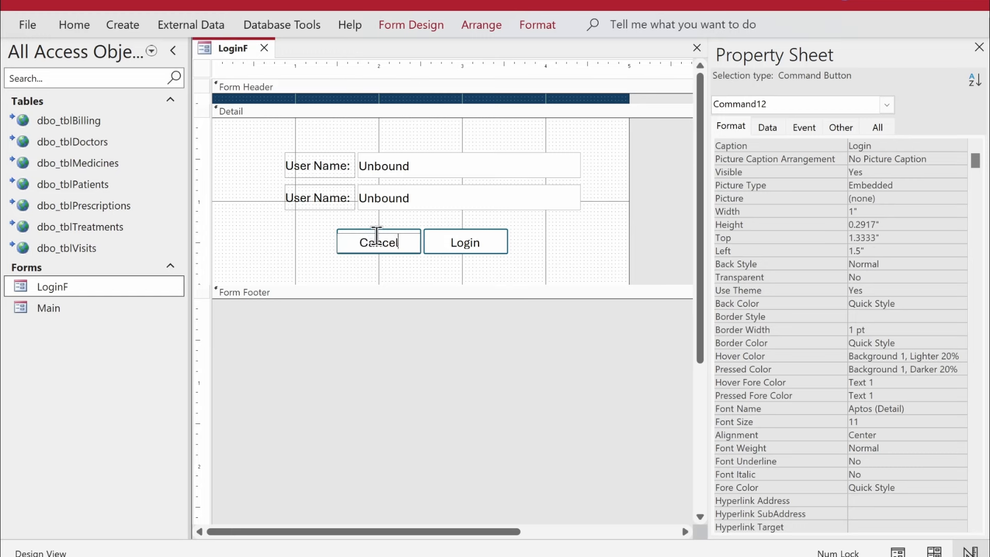
pyautogui.press('Return')
# - Change only the Cancel button's outline colour to dark red
pyautogui.moveTo(552, 239); pyautogui.dragTo(392, 248)
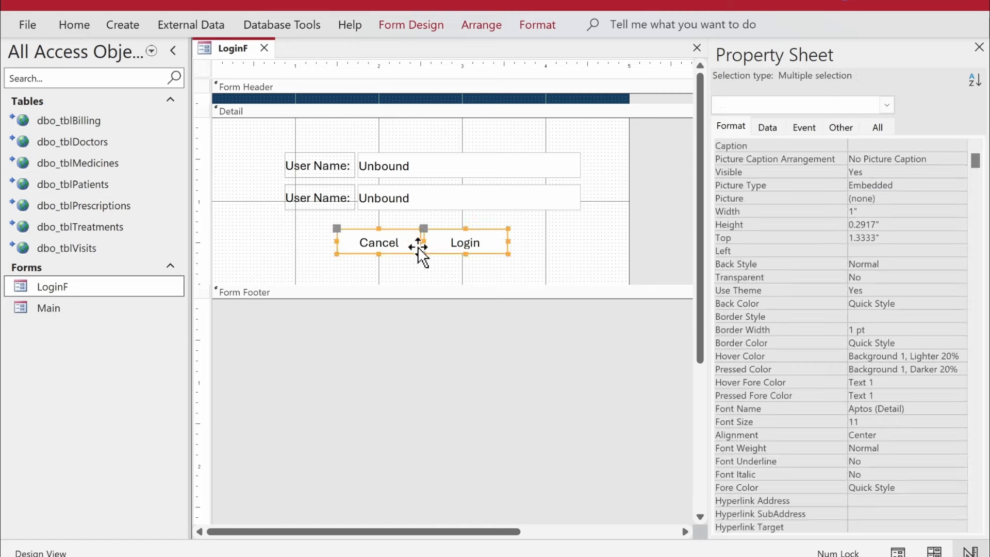
pyautogui.click(518, 255)
pyautogui.click(399, 239)
pyautogui.click(539, 25)
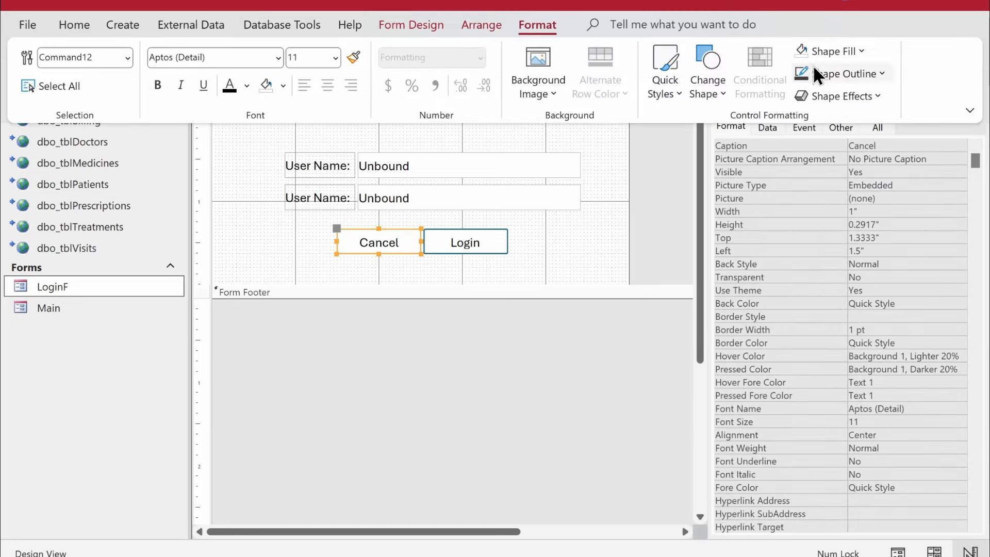
pyautogui.click(830, 73)
pyautogui.click(804, 352)
pyautogui.click(548, 232)
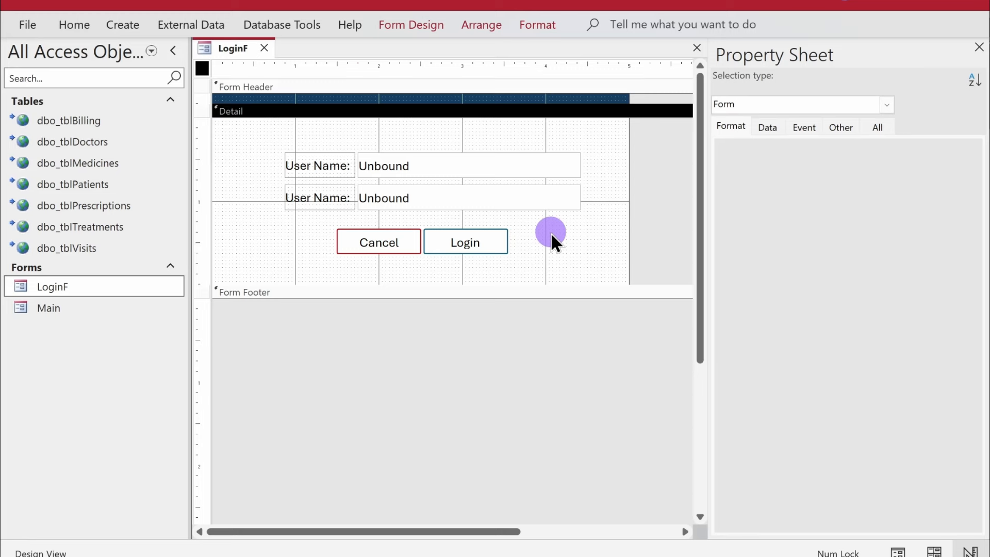
pyautogui.click(504, 237)
pyautogui.moveTo(546, 249); pyautogui.dragTo(381, 246)
pyautogui.click(309, 135)
# - Display the login form in Form View and collapse the Navigation Pane
pyautogui.rightClick(232, 45)
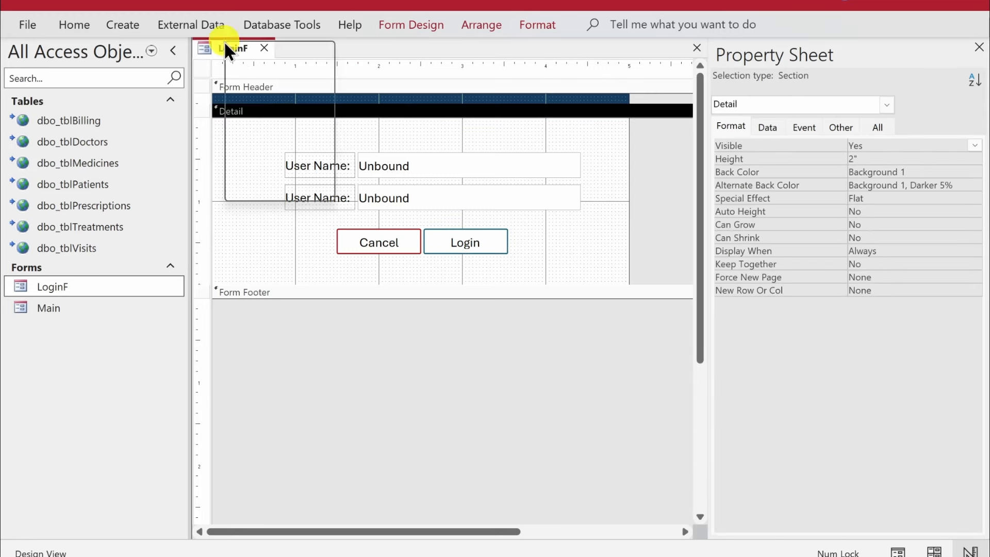
pyautogui.click(312, 144)
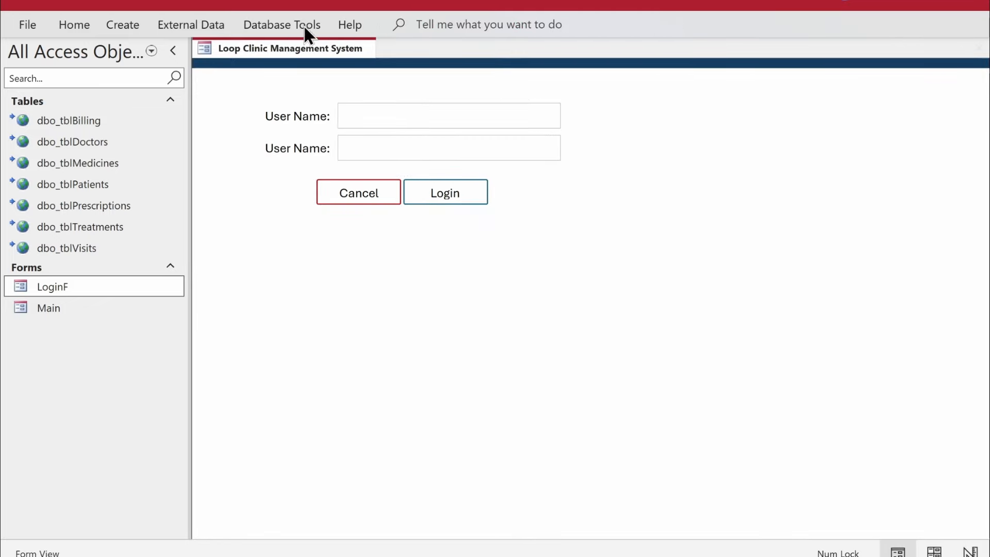
pyautogui.click(174, 50)
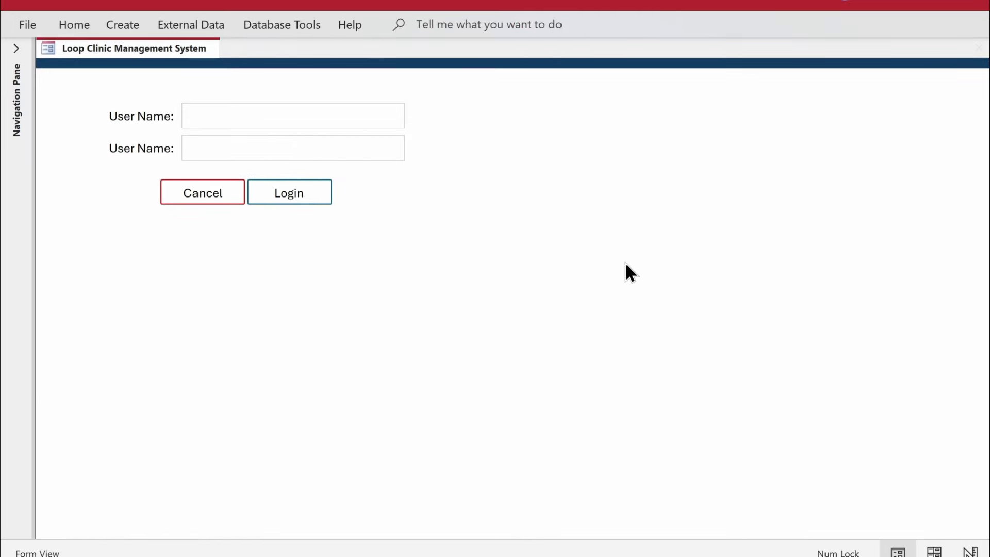
# - Return the form to Design View and change the second label's caption to Password:
pyautogui.rightClick(531, 216)
pyautogui.click(556, 274)
pyautogui.click(188, 190)
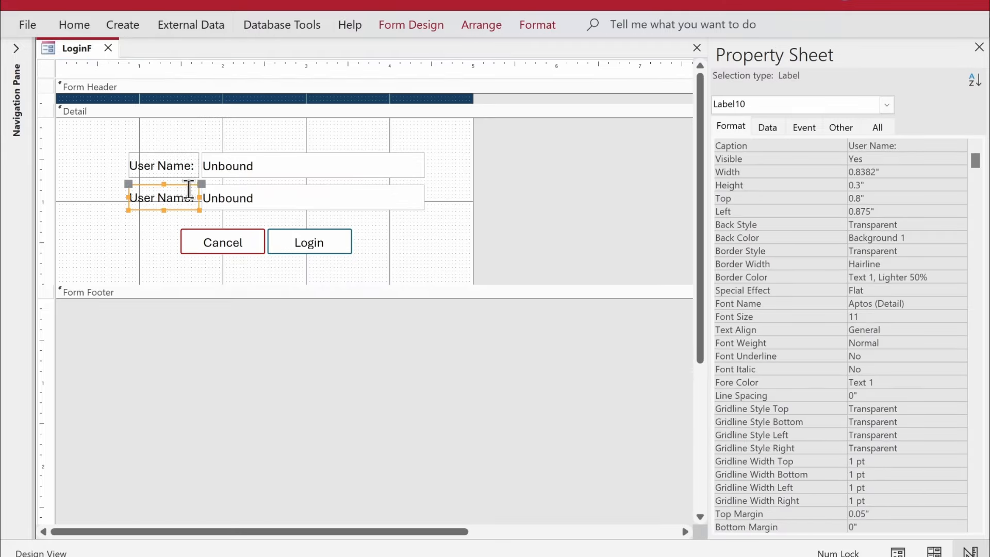
pyautogui.moveTo(187, 193); pyautogui.dragTo(108, 184)
pyautogui.write('Pa')
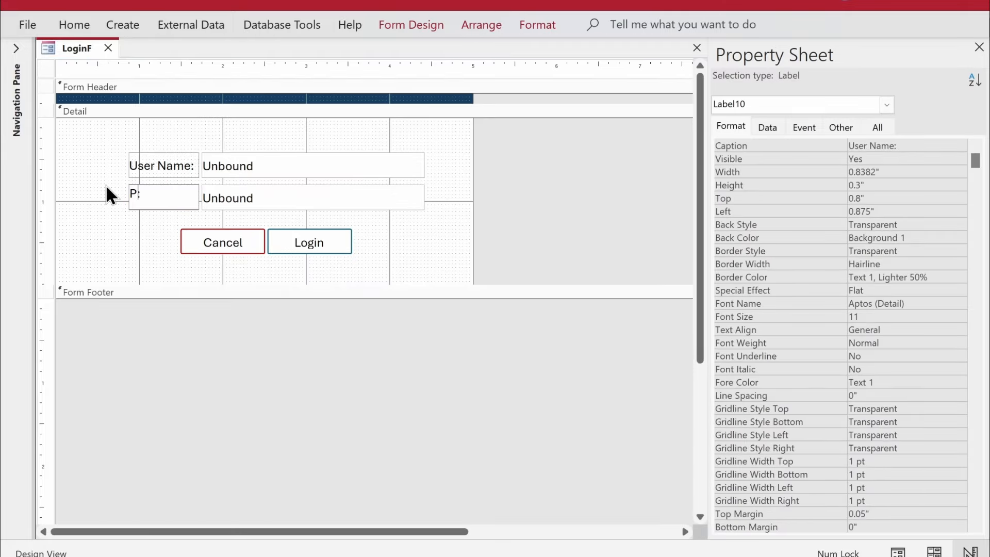
pyautogui.write('ssword')
pyautogui.press('Return')
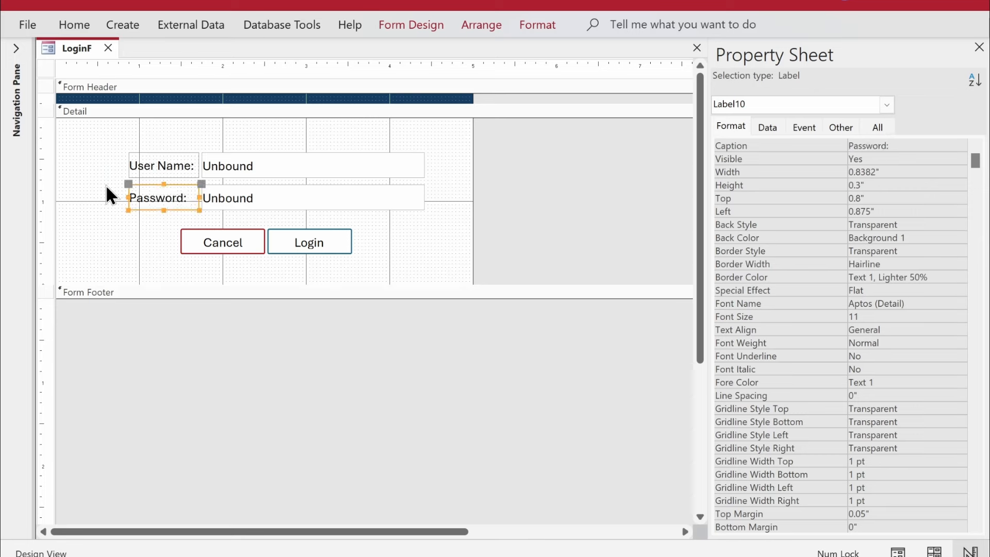
# - Make both field labels bold and shift the Cancel and Login buttons together about 0.5 inch to the right
pyautogui.moveTo(157, 135); pyautogui.dragTo(153, 227)
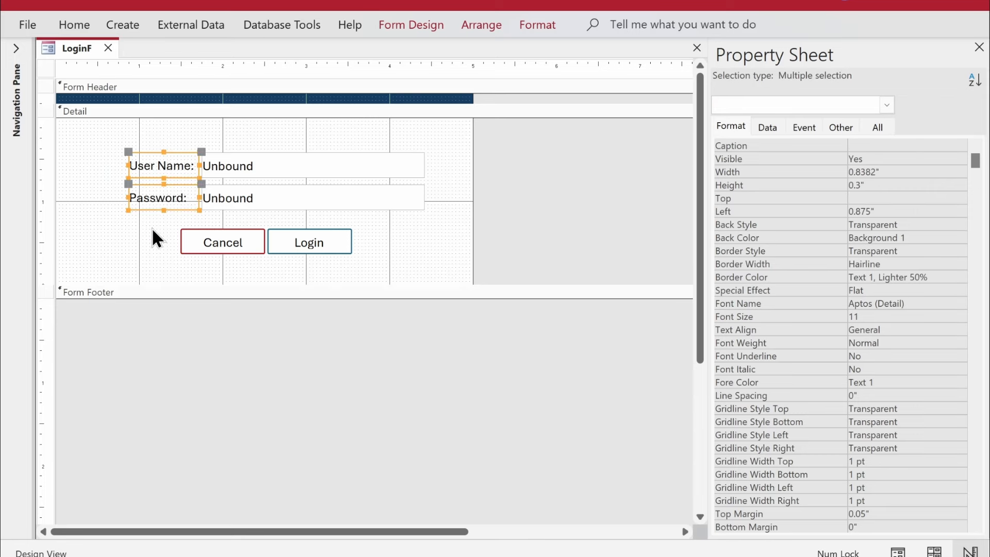
pyautogui.hotkey('ctrl', 'b')
pyautogui.click(411, 249)
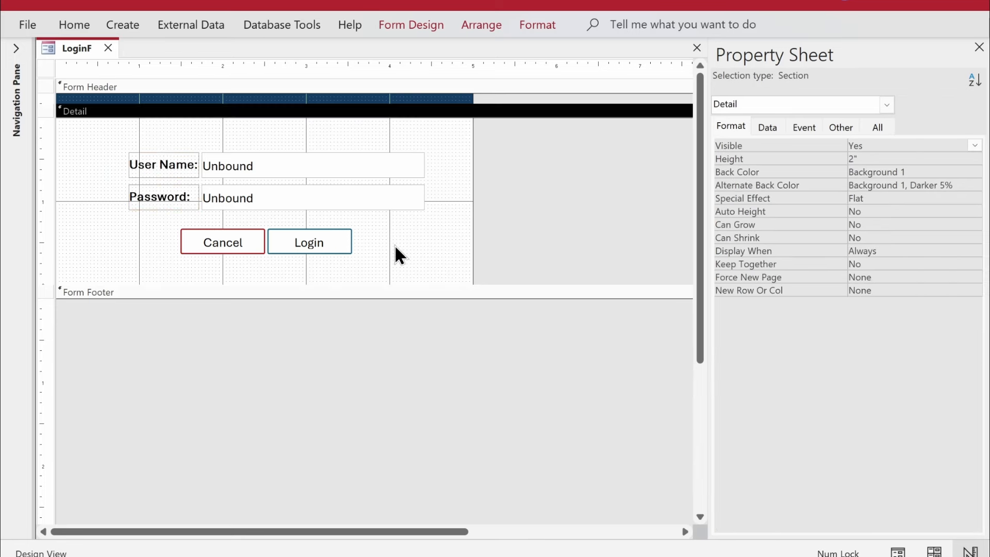
pyautogui.moveTo(395, 246); pyautogui.dragTo(283, 247)
pyautogui.click(431, 238)
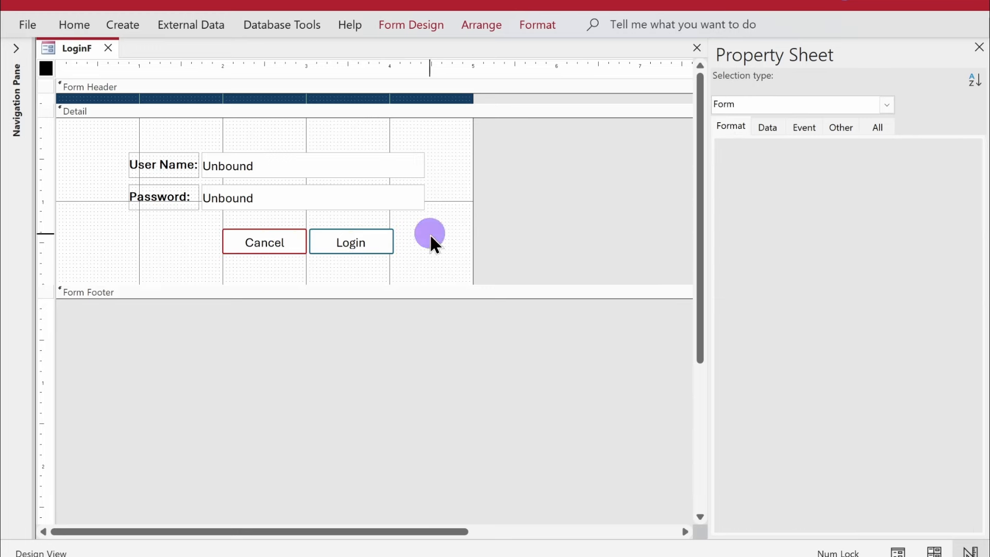
# - Set the form's Pop Up and Modal properties to Yes and its Cycle property to Current Record
pyautogui.rightClick(60, 51)
pyautogui.click(46, 68)
pyautogui.click(837, 127)
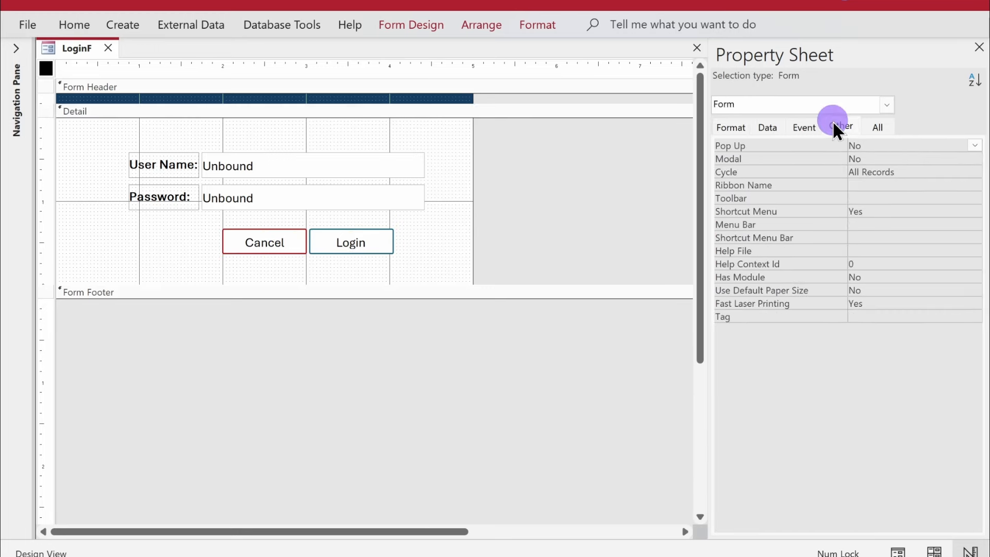
pyautogui.doubleClick(871, 146)
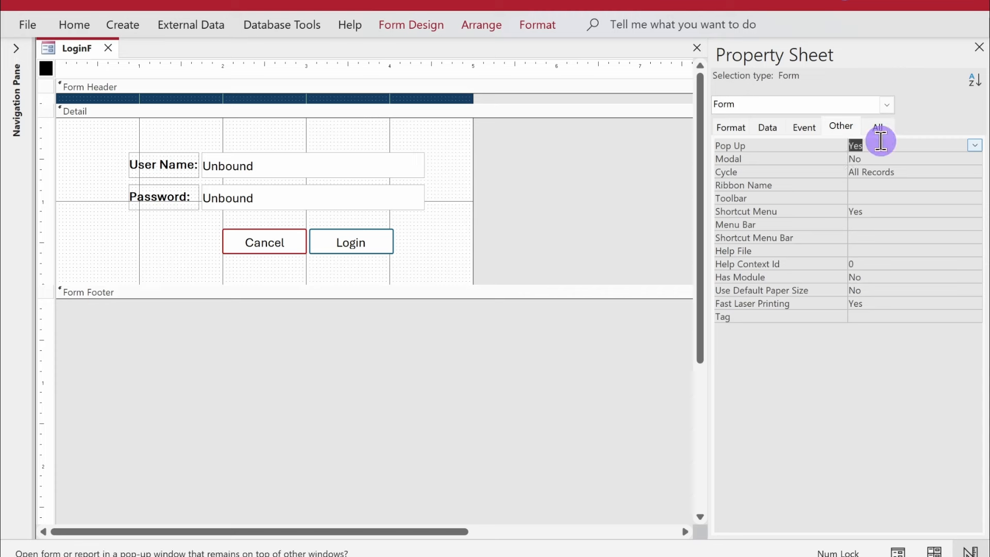
pyautogui.doubleClick(883, 159)
pyautogui.doubleClick(913, 171)
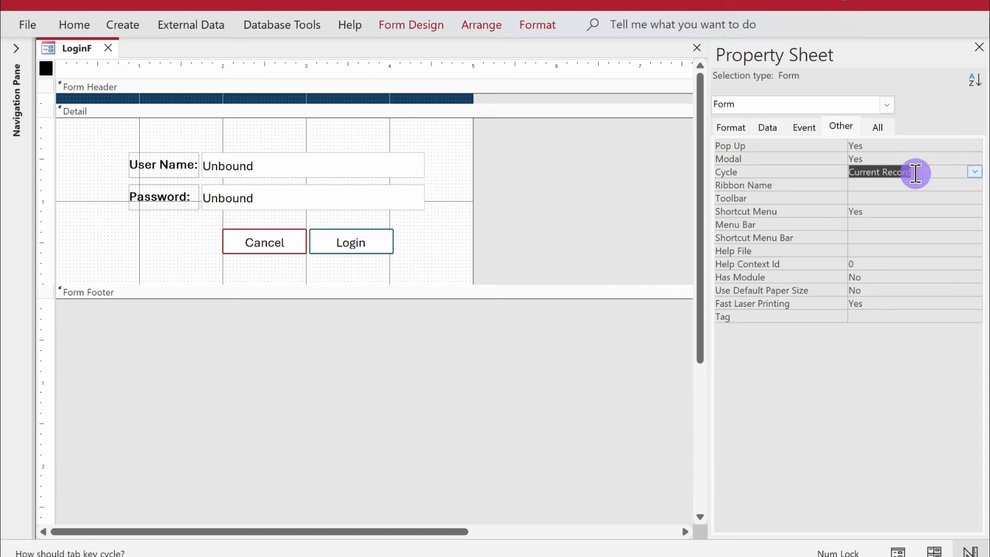
# - Preview the login form in Form View and move its pop-up window towards the middle of the screen
pyautogui.rightClick(64, 47)
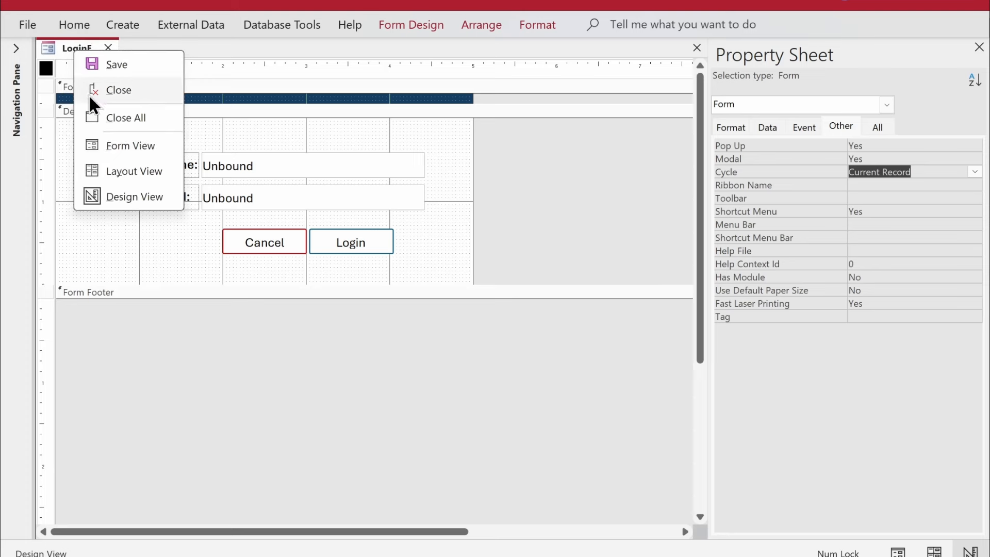
pyautogui.click(111, 143)
pyautogui.moveTo(290, 82); pyautogui.dragTo(479, 175)
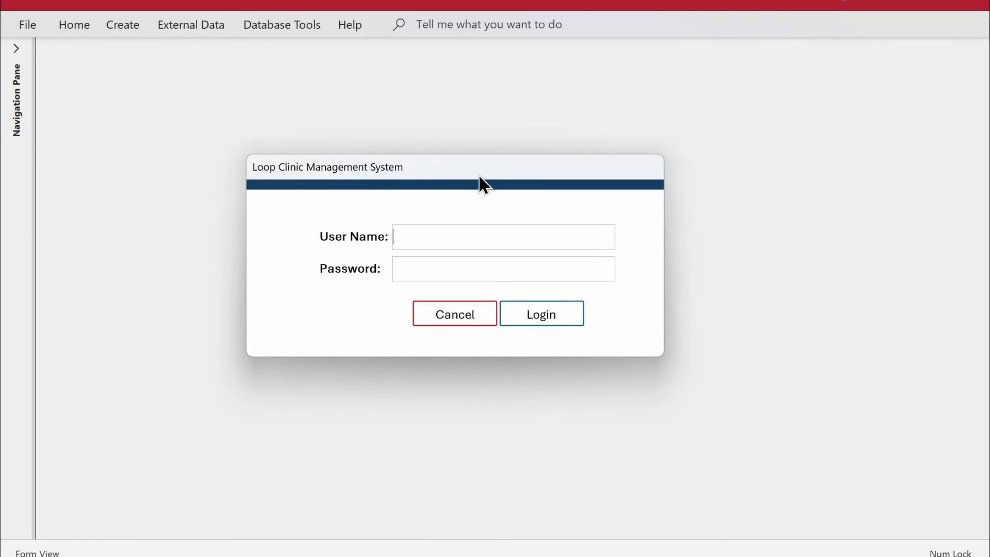
# - Return LoginF to Design View, shift all its labels, text boxes and buttons about 0.3 inch left and narrow the form to about 4.7 inches
pyautogui.rightClick(494, 178)
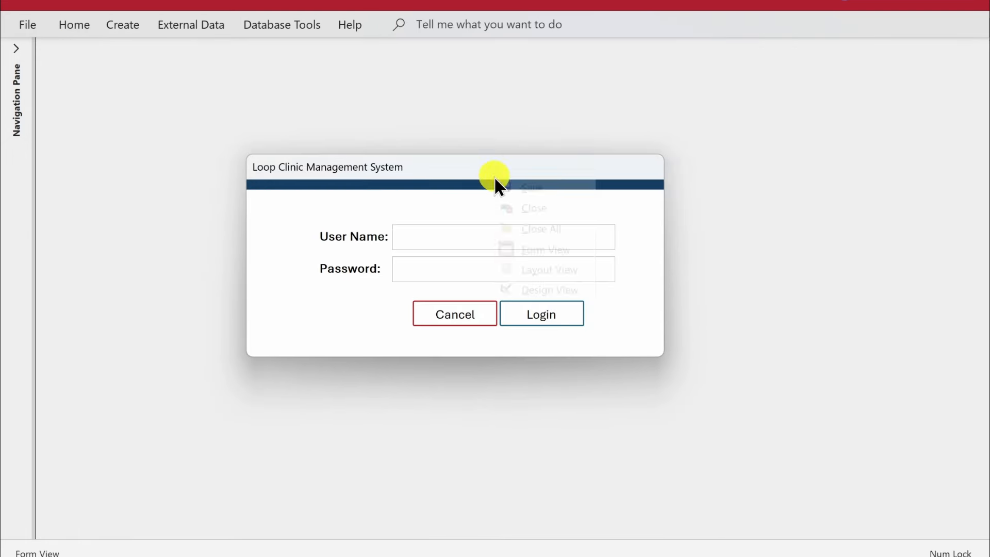
pyautogui.click(536, 288)
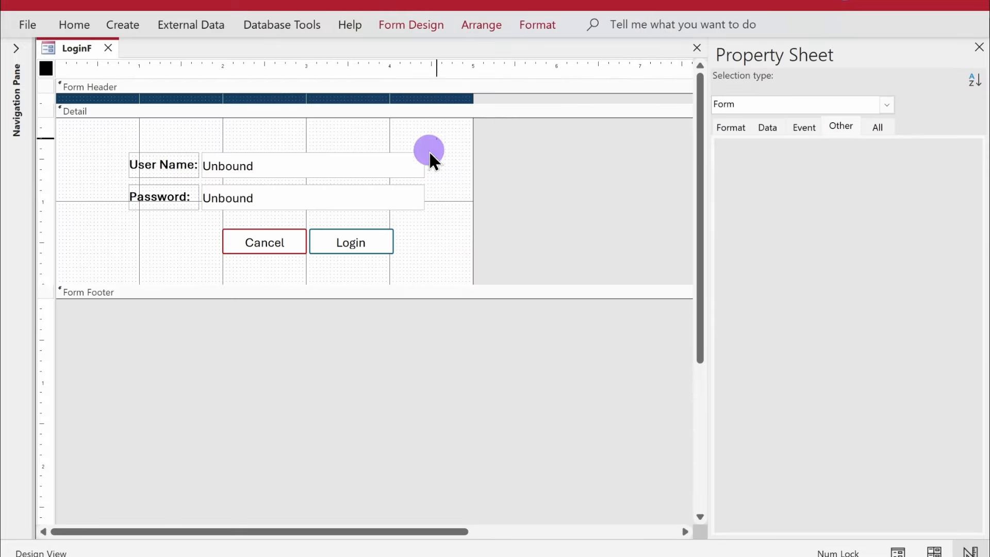
pyautogui.moveTo(103, 247); pyautogui.dragTo(104, 248)
pyautogui.moveTo(261, 243); pyautogui.dragTo(236, 243)
pyautogui.click(456, 206)
pyautogui.moveTo(471, 196); pyautogui.dragTo(450, 200)
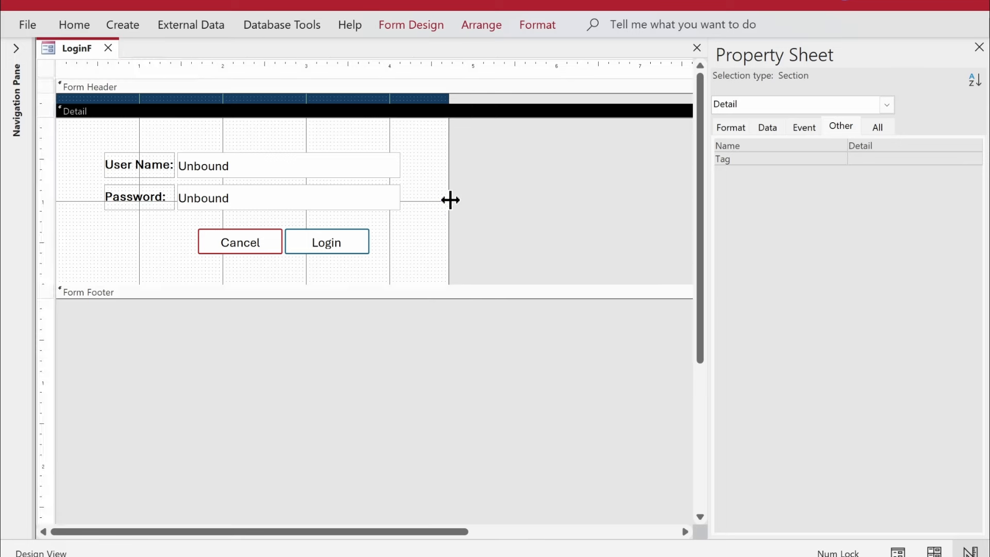
# - Preview the login form in Form View, move its window towards the middle and enter a sample user name and password
pyautogui.rightClick(67, 52)
pyautogui.click(118, 137)
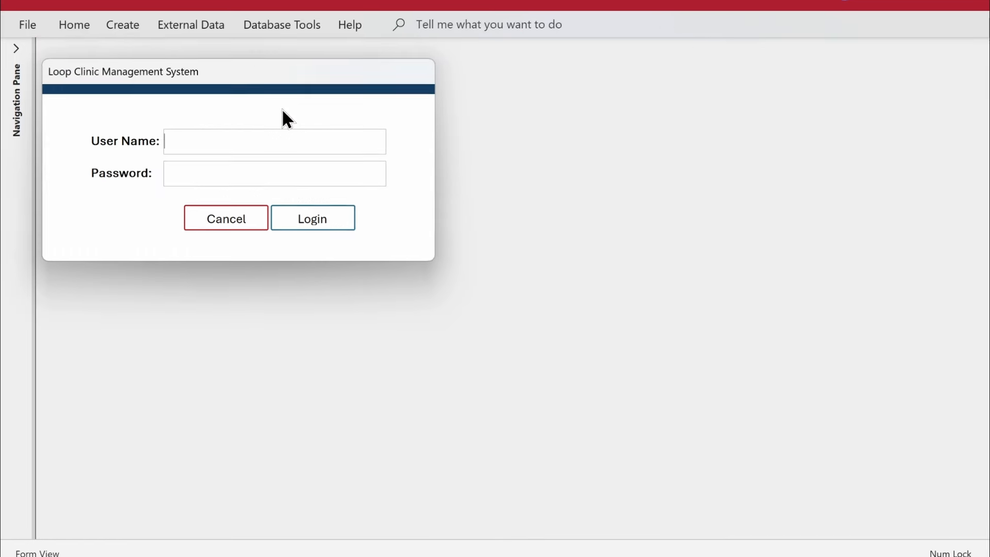
pyautogui.click(465, 148)
pyautogui.click(466, 225)
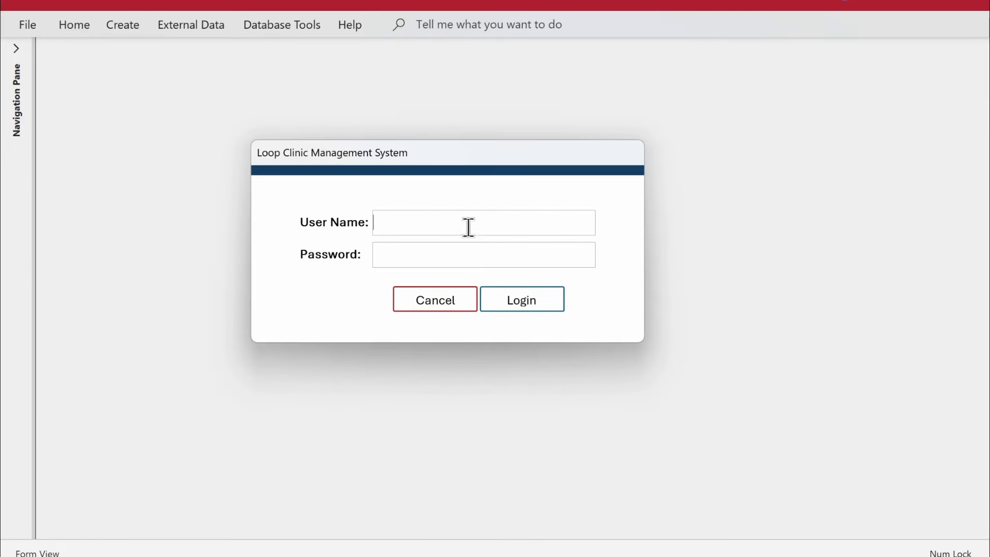
pyautogui.write('werw')
pyautogui.press('Tab')
pyautogui.write('wef')
# - Return the form to Design View and apply the Password input mask to the txtPassword text box using the Input Mask Wizard
pyautogui.rightClick(502, 188)
pyautogui.click(528, 233)
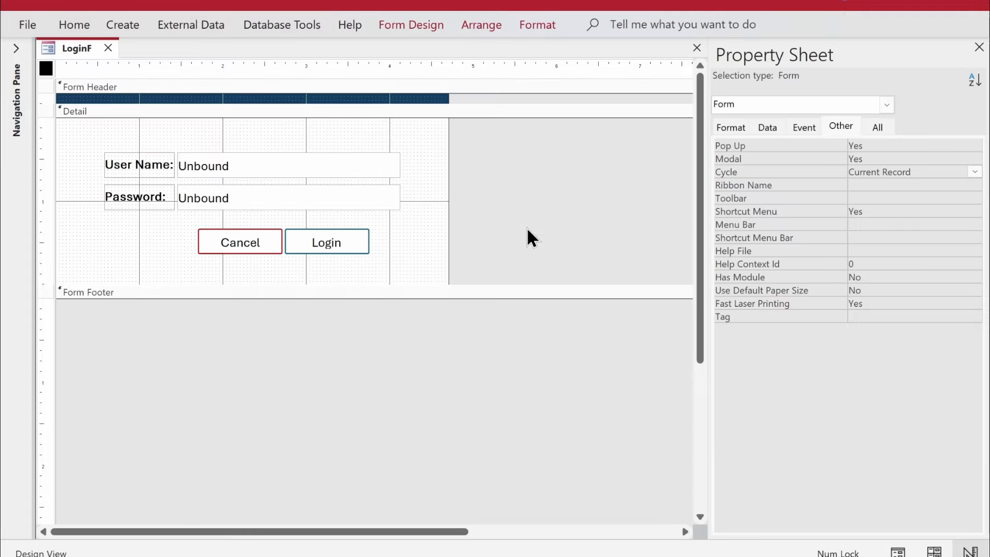
pyautogui.click(281, 202)
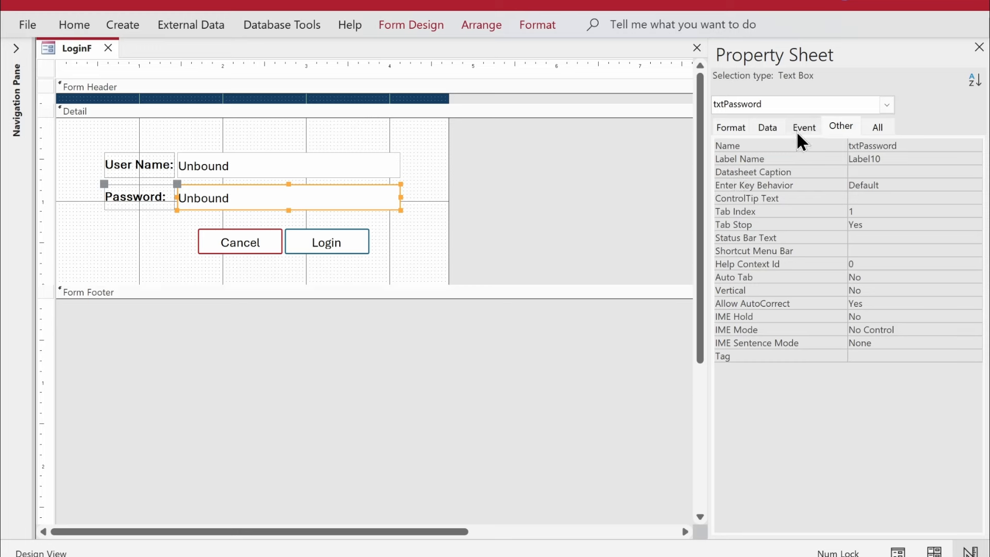
pyautogui.click(731, 127)
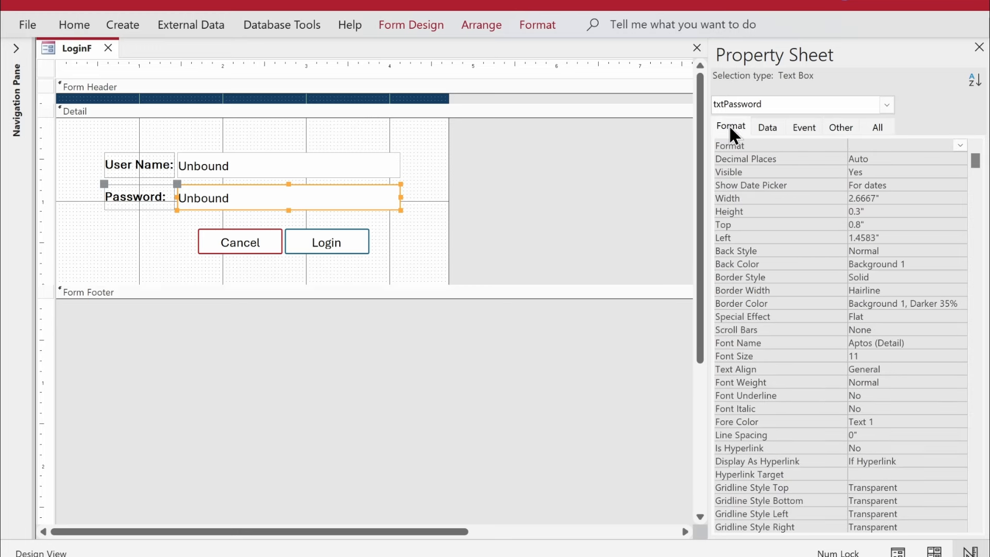
pyautogui.click(767, 126)
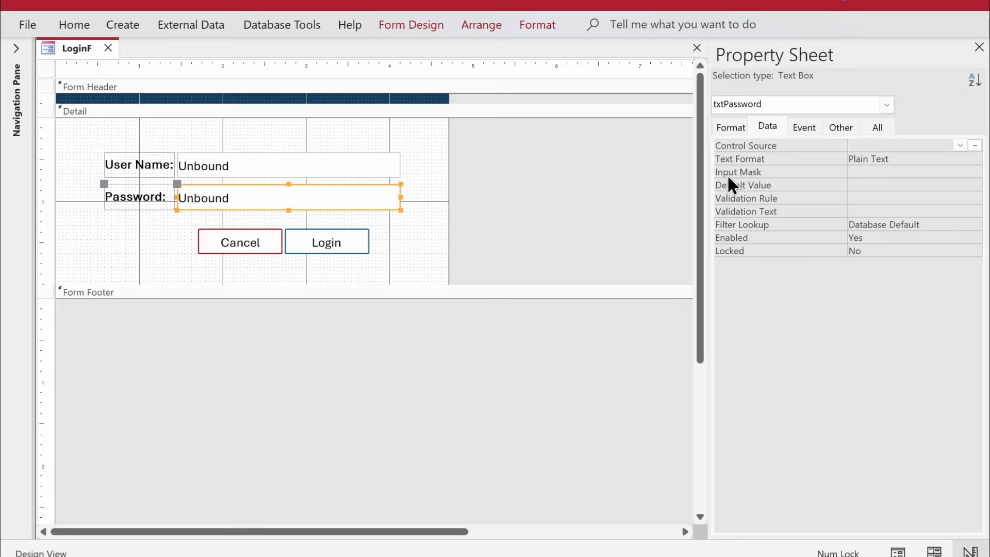
pyautogui.click(871, 162)
pyautogui.click(874, 169)
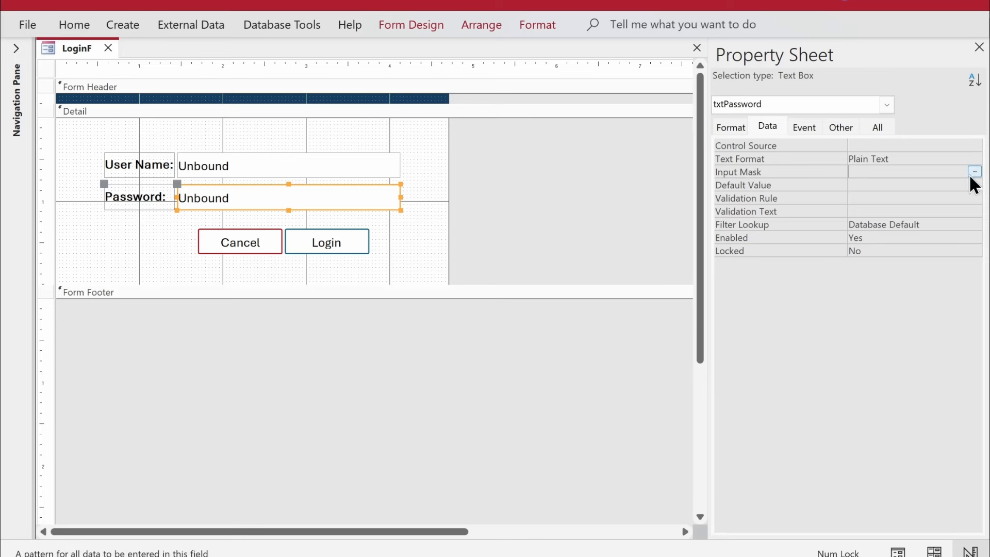
pyautogui.click(974, 173)
pyautogui.doubleClick(499, 246)
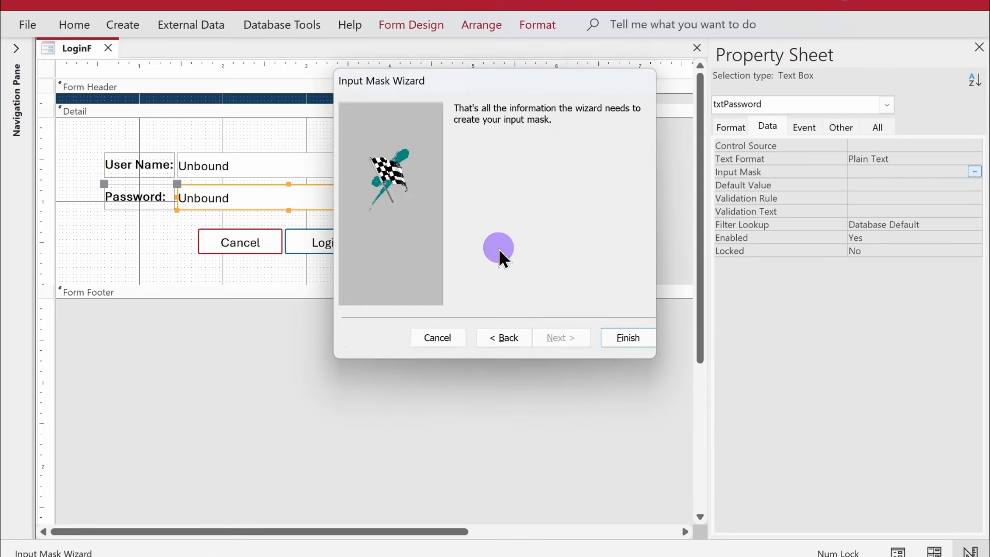
pyautogui.click(644, 338)
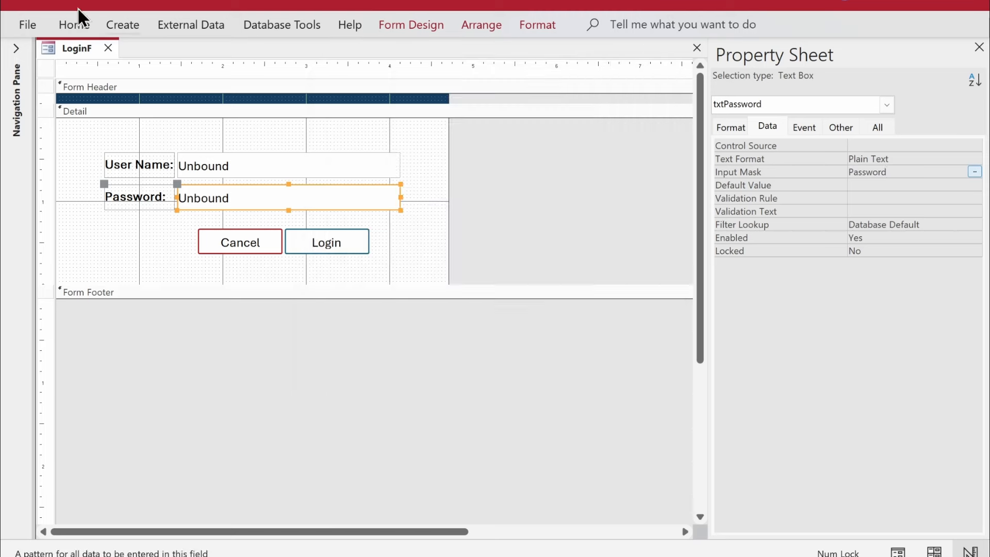
# - Preview the form in Form View and replace the sample password to test the input mask
pyautogui.rightClick(48, 46)
pyautogui.click(124, 145)
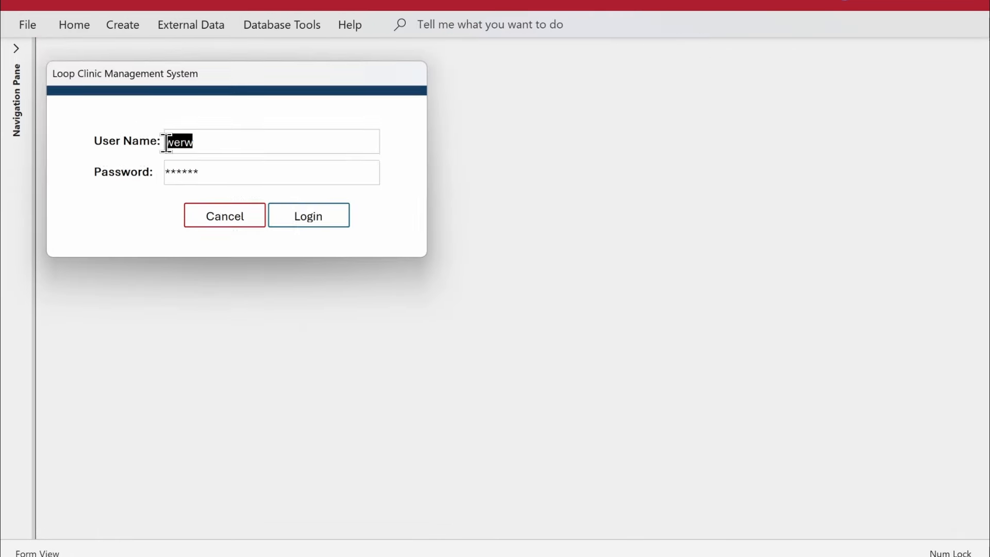
pyautogui.click(181, 172)
pyautogui.click(248, 175)
pyautogui.click(141, 175)
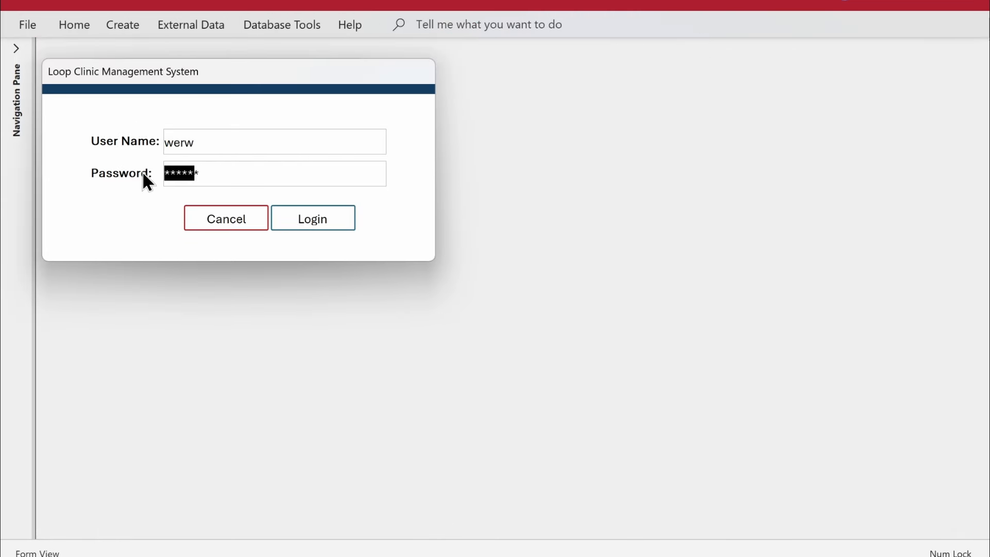
pyautogui.write('***********')
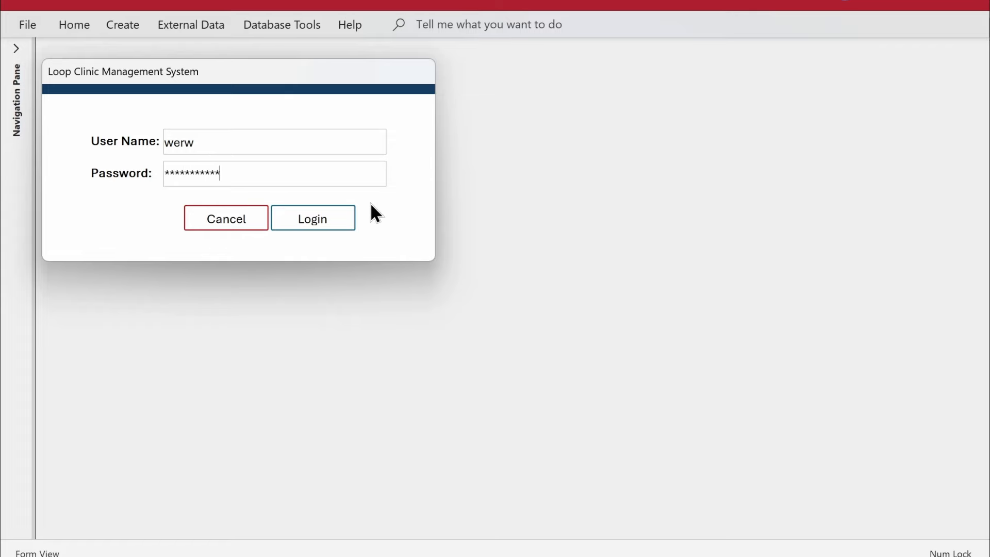
# - Move the login window towards the middle of the screen and close the form
pyautogui.moveTo(325, 79); pyautogui.dragTo(516, 153)
pyautogui.rightClick(515, 150)
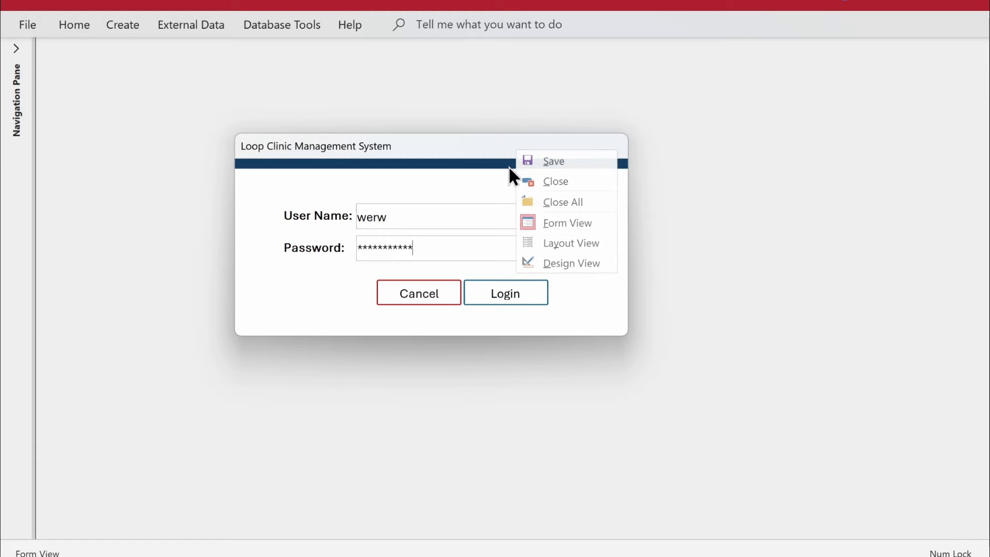
pyautogui.click(444, 181)
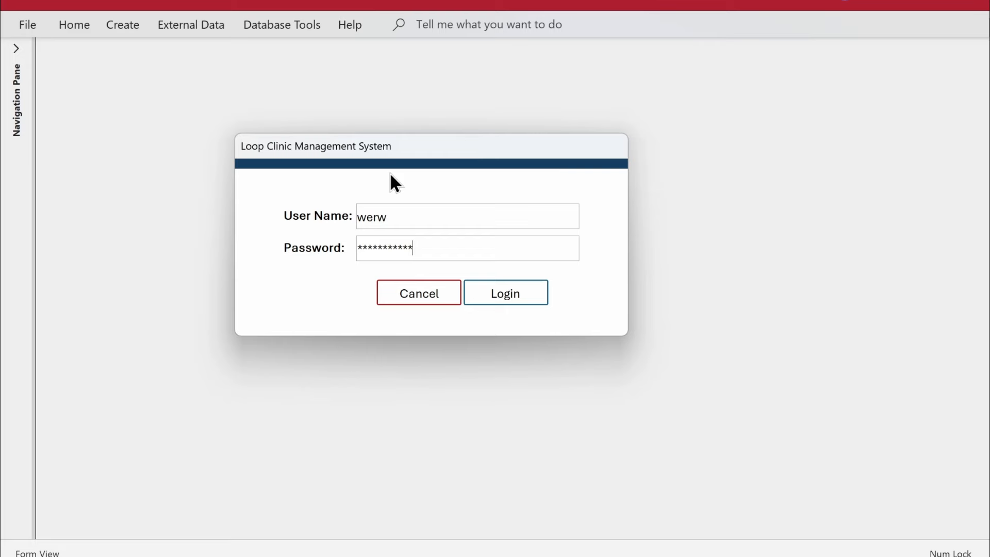
pyautogui.rightClick(418, 150)
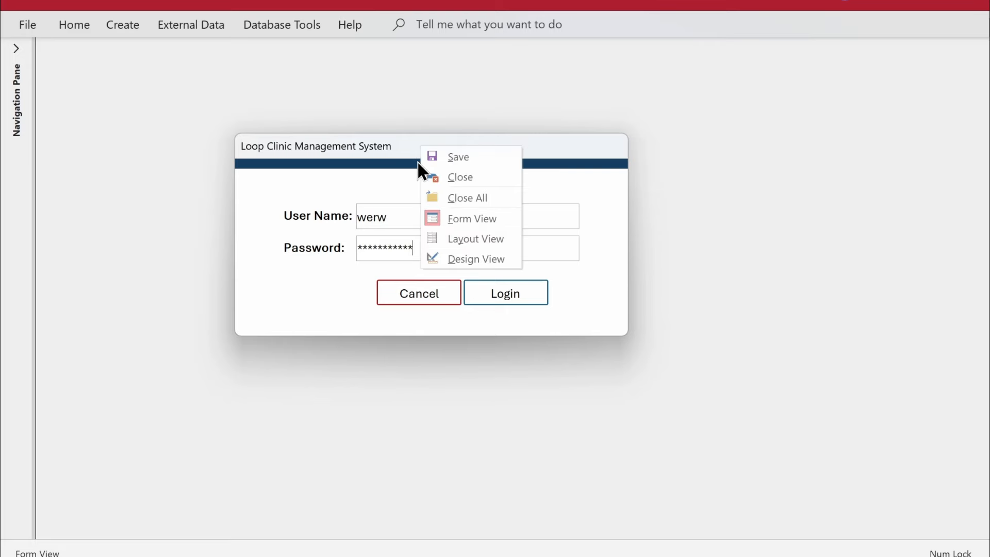
pyautogui.click(364, 172)
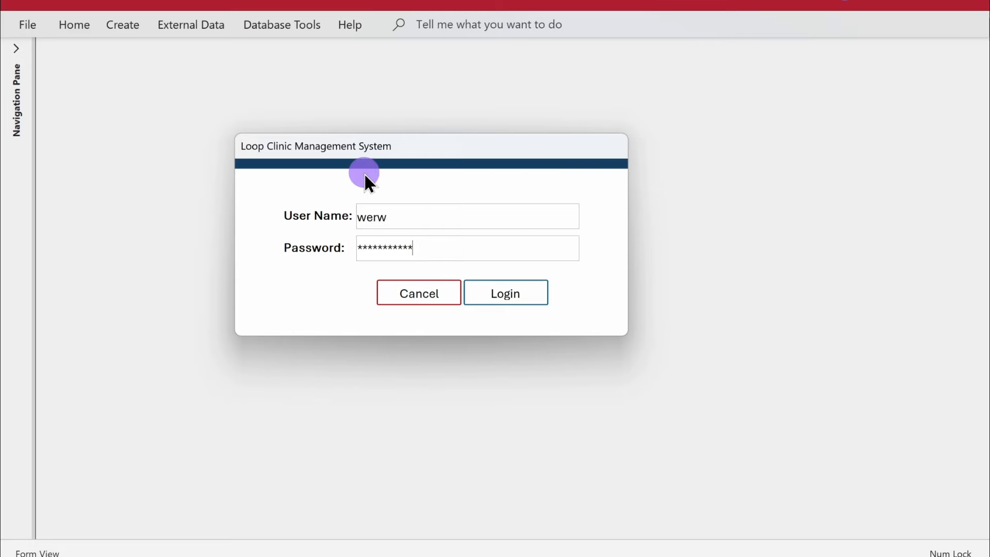
pyautogui.rightClick(437, 153)
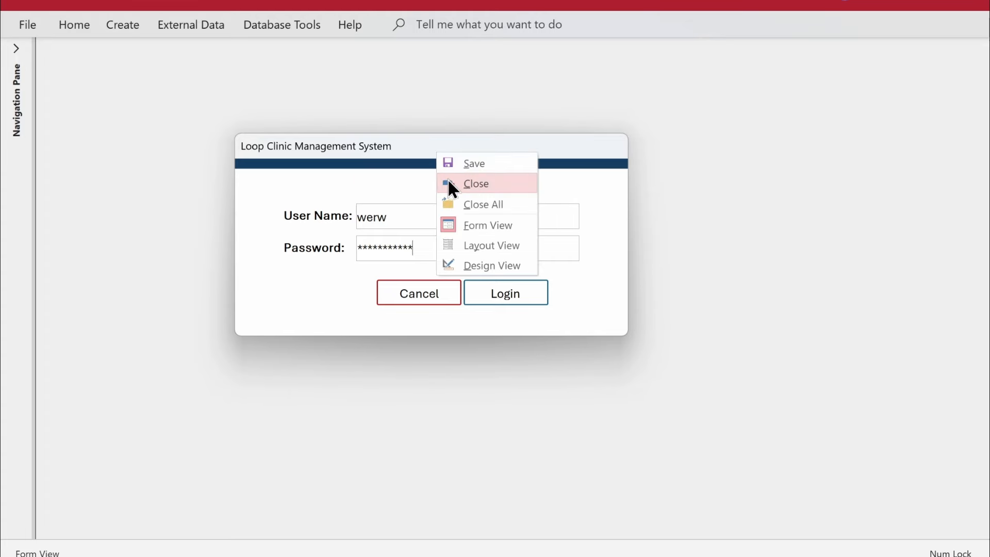
pyautogui.click(453, 181)
# - Expand the list of database objects and open the Main form in Design View
pyautogui.click(15, 48)
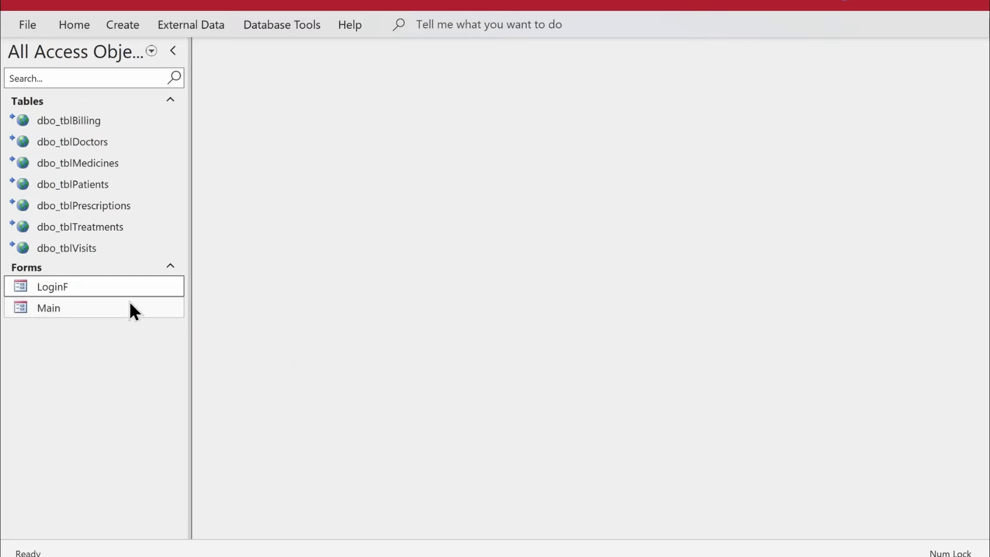
pyautogui.doubleClick(111, 307)
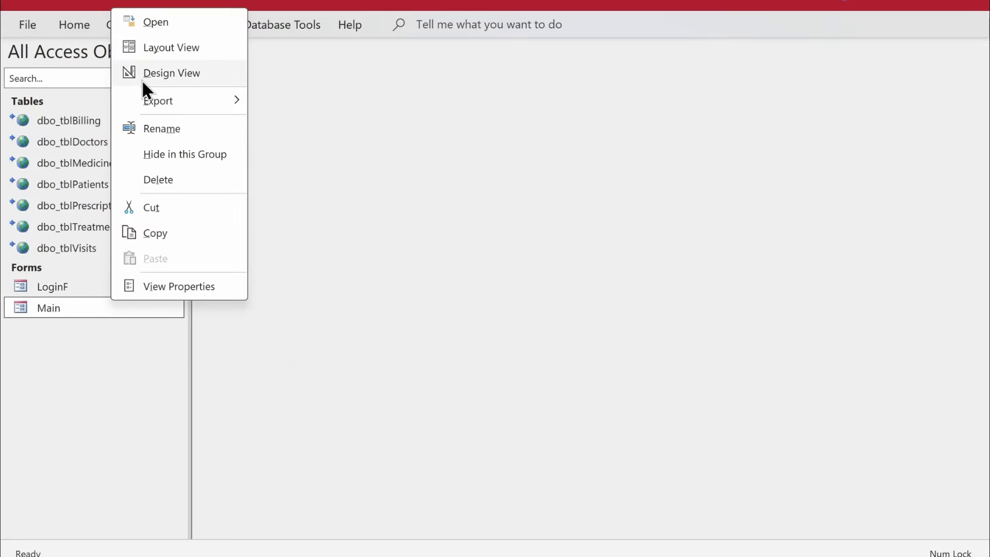
pyautogui.click(153, 71)
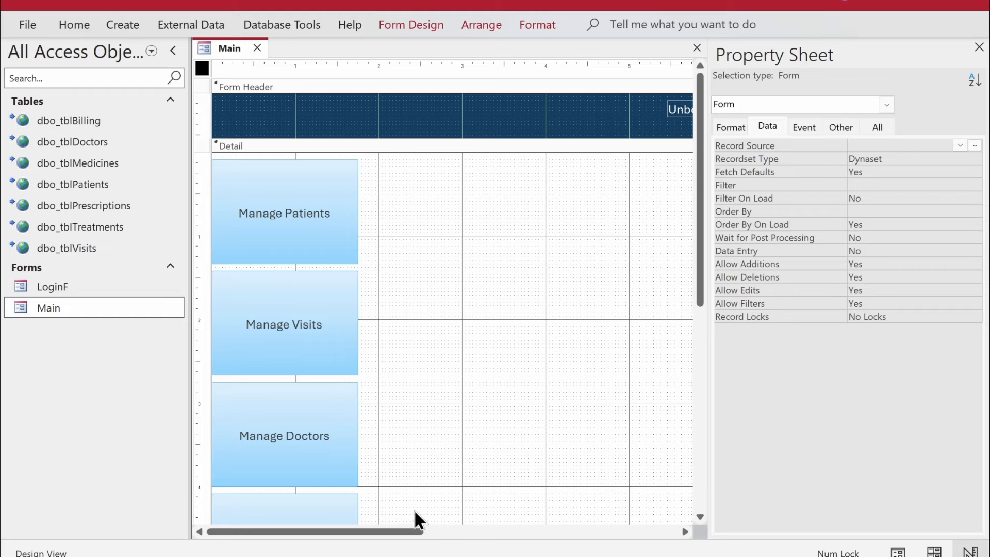
pyautogui.moveTo(412, 531); pyautogui.dragTo(377, 535)
# - Create an On Load event procedure for the Main form with the Code Builder
pyautogui.click(812, 128)
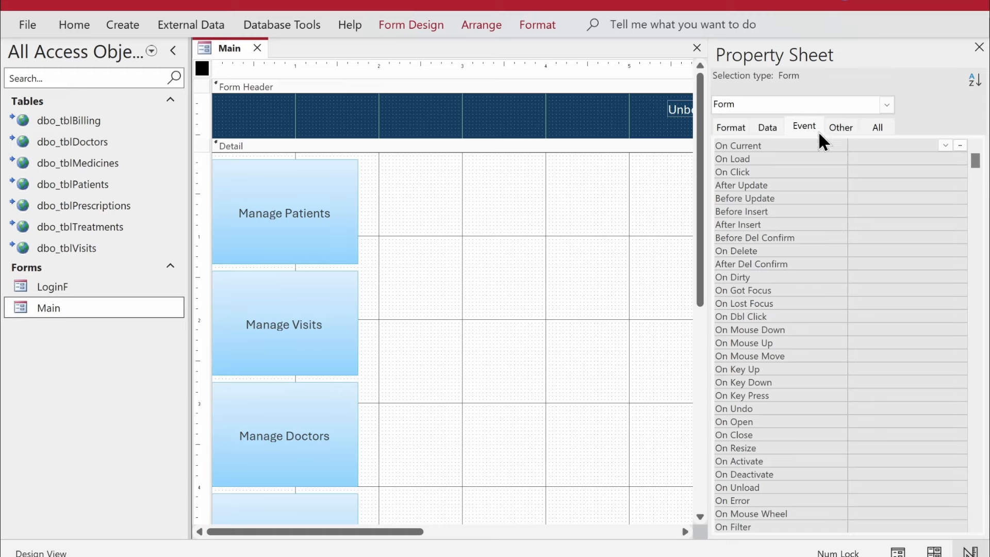
pyautogui.click(897, 158)
pyautogui.click(960, 159)
pyautogui.doubleClick(428, 146)
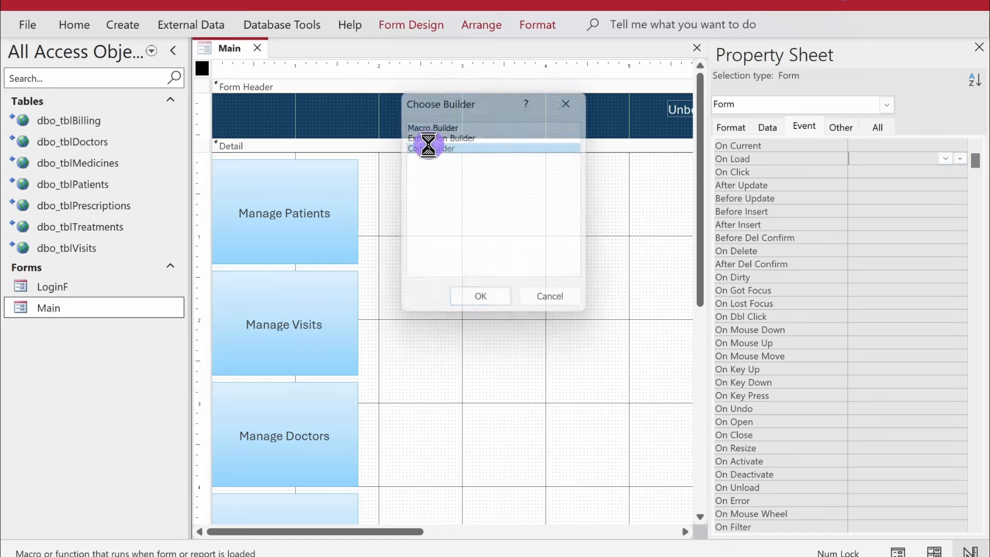
# - Add the statement DoCmd.Maximize to the Form_Load procedure, with blank lines around it
pyautogui.press('Return')
pyautogui.press('Return')
pyautogui.press('Return')
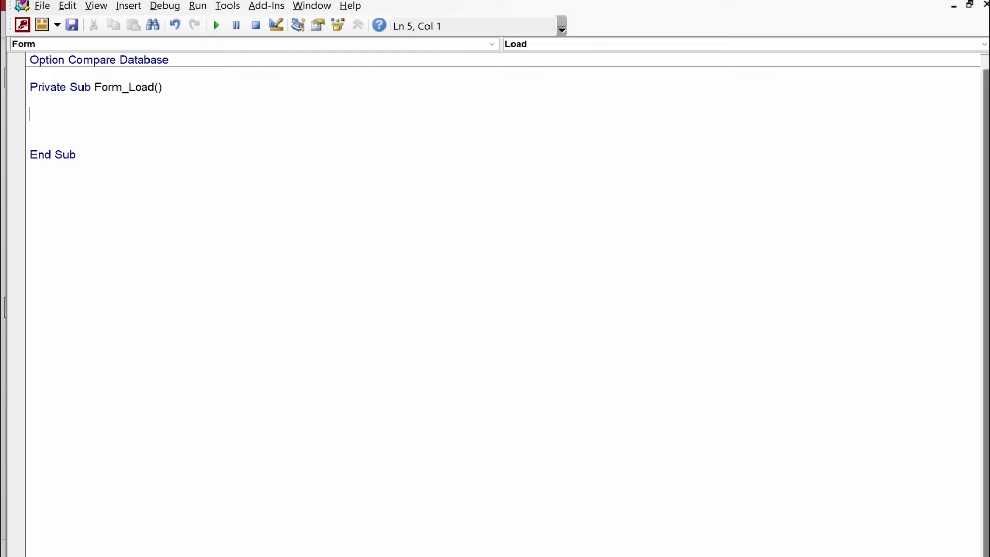
pyautogui.write('docmd.ma')
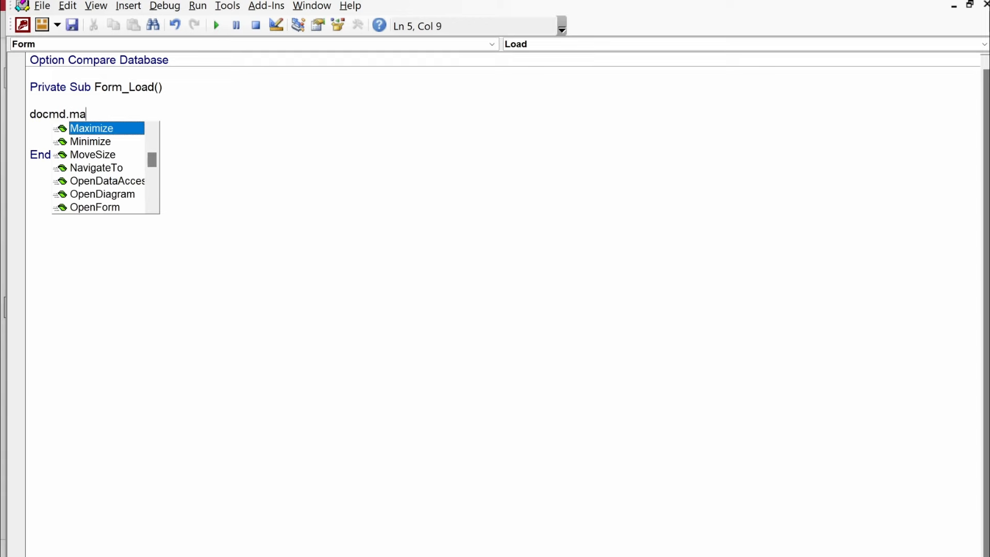
pyautogui.write('x')
pyautogui.press('Tab')
pyautogui.press('Return')
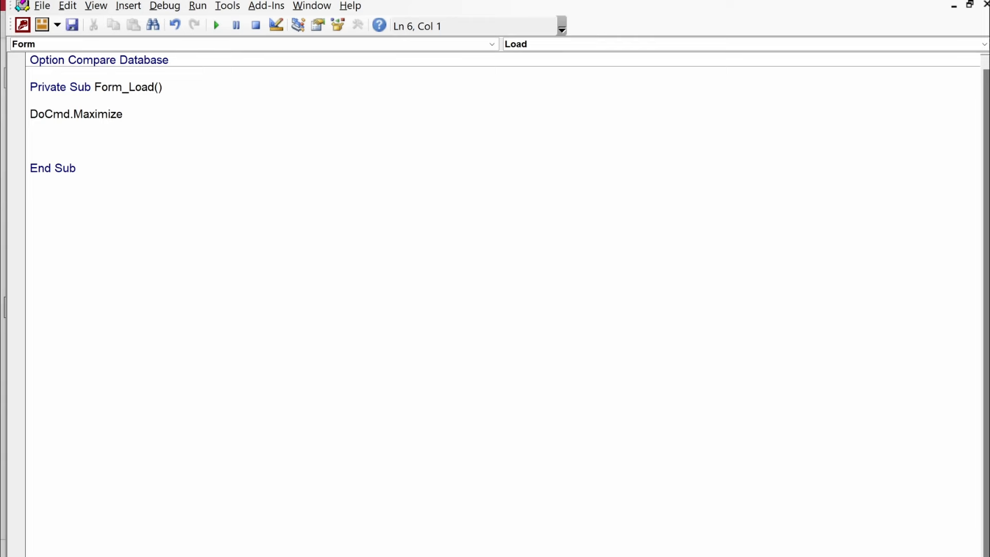
# - Add the statement DoCmd.OpenForm "LoginF", , , , , acDialog below the Maximize line in Form_Load
pyautogui.write('docmd.open')
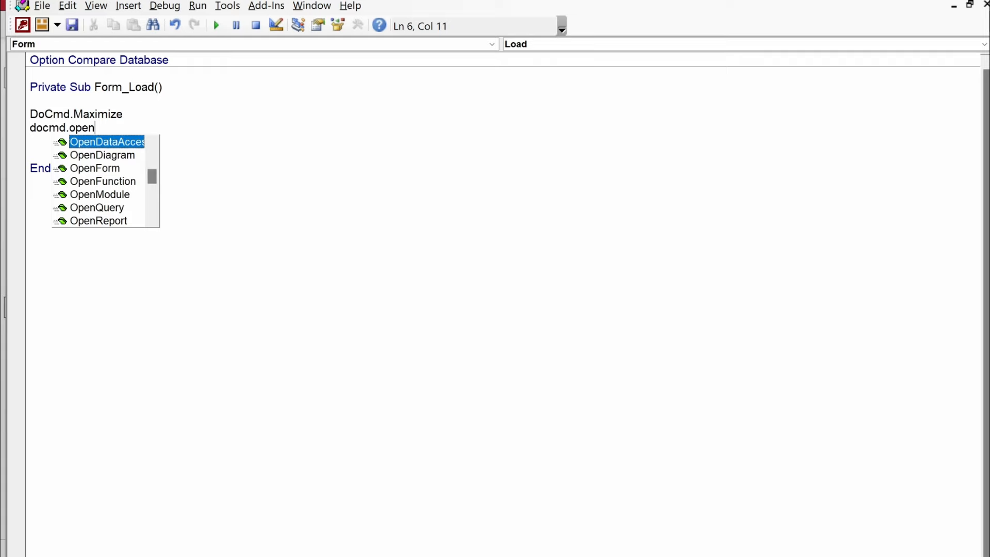
pyautogui.press('Escape')
pyautogui.write('form ""')
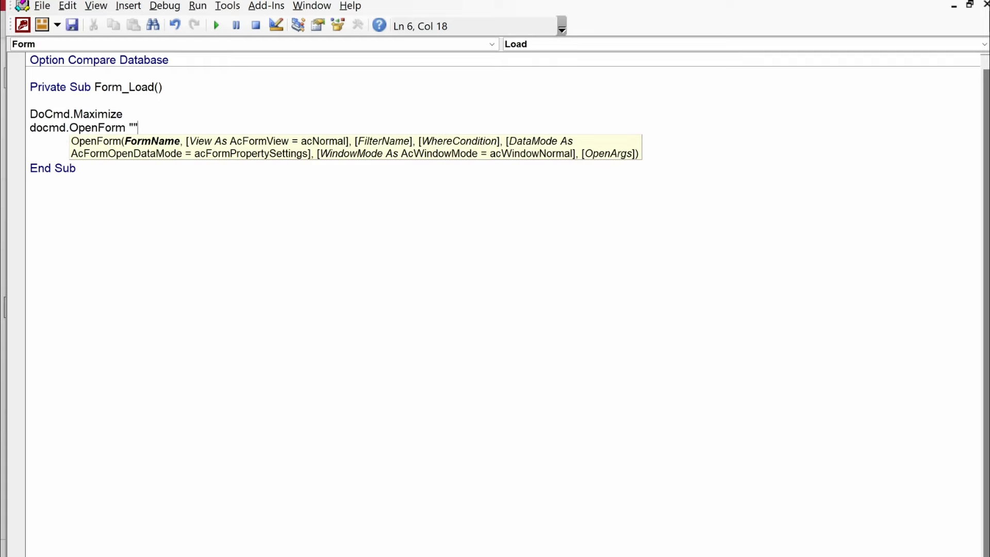
pyautogui.press('Left')
pyautogui.write('LoginF')
pyautogui.hotkey('alt', 'Tab')
pyautogui.hotkey('alt', 'Tab')
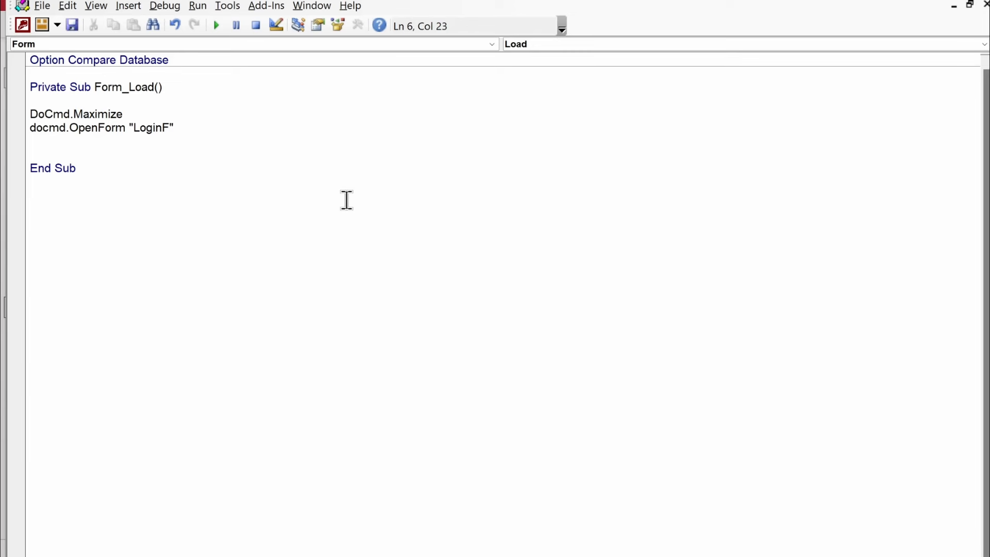
pyautogui.write(',')
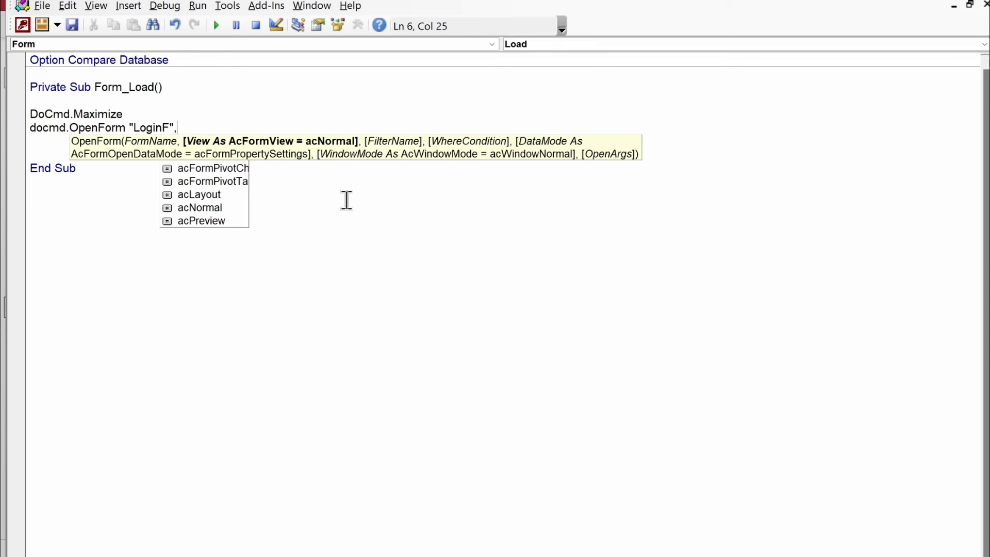
pyautogui.write(',,,')
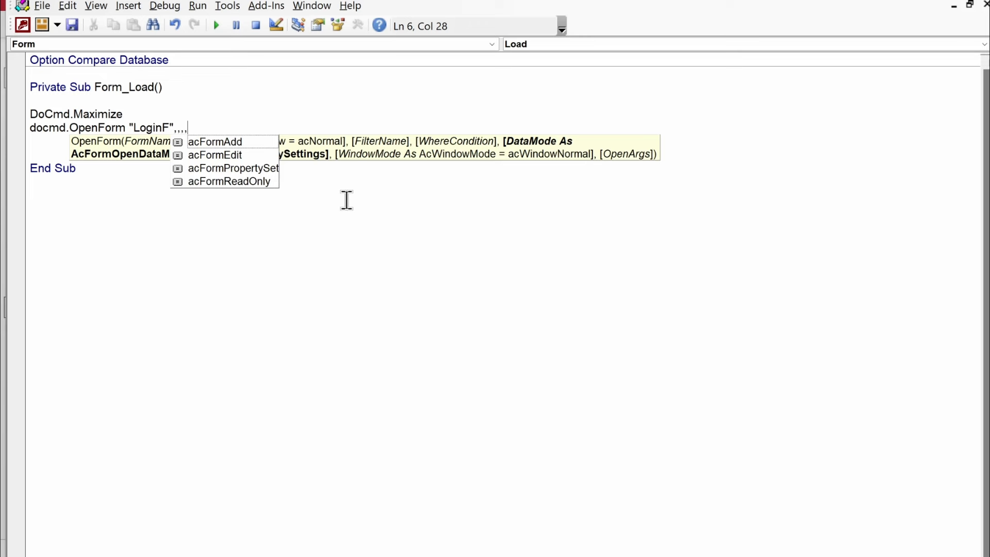
pyautogui.write(',')
pyautogui.press('Return')
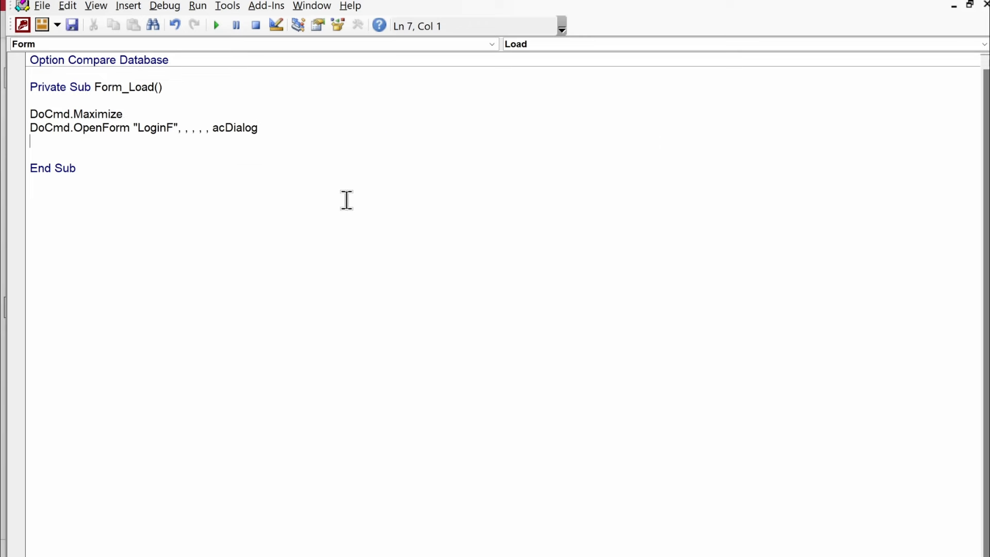
# - Shorten the OpenForm statement in Form_Load to DoCmd.OpenForm "LoginF", compile the code and close the code editor
pyautogui.click(164, 6)
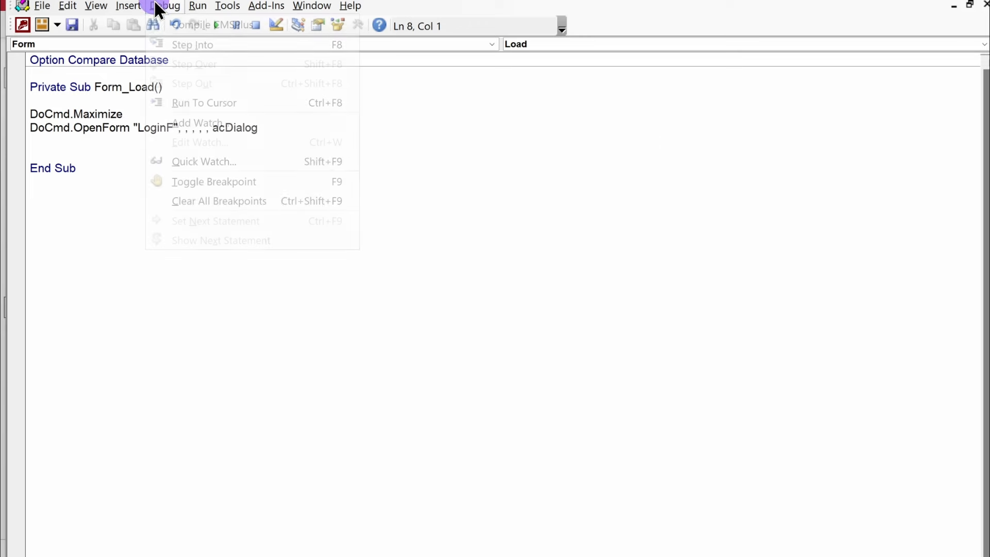
pyautogui.click(157, 23)
pyautogui.moveTo(178, 127); pyautogui.dragTo(296, 121)
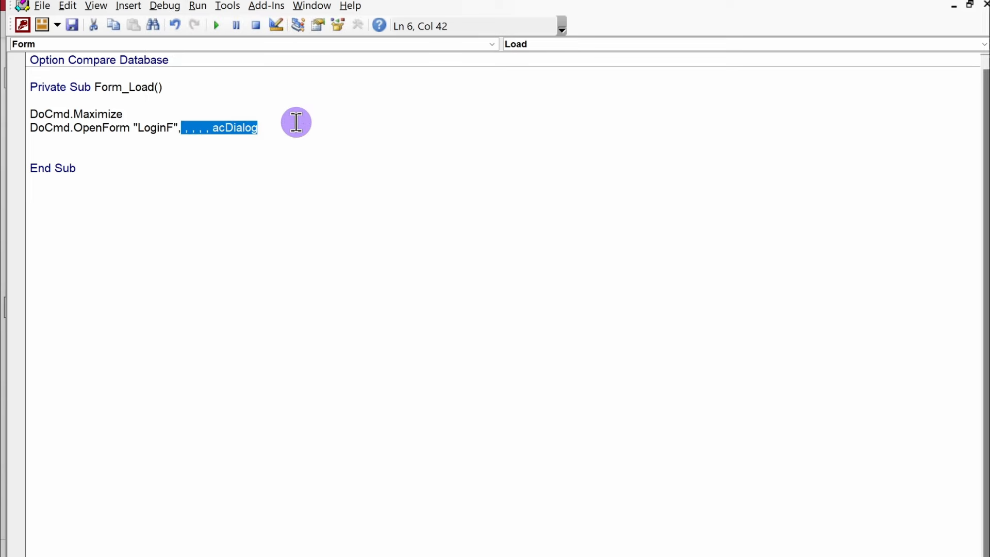
pyautogui.press('BackSpace')
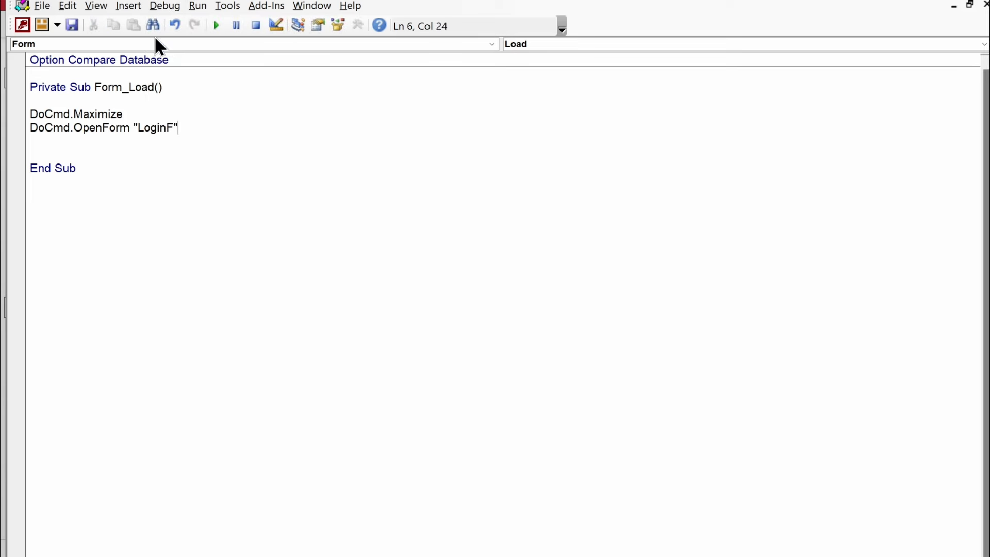
pyautogui.click(165, 6)
pyautogui.click(160, 24)
pyautogui.click(373, 200)
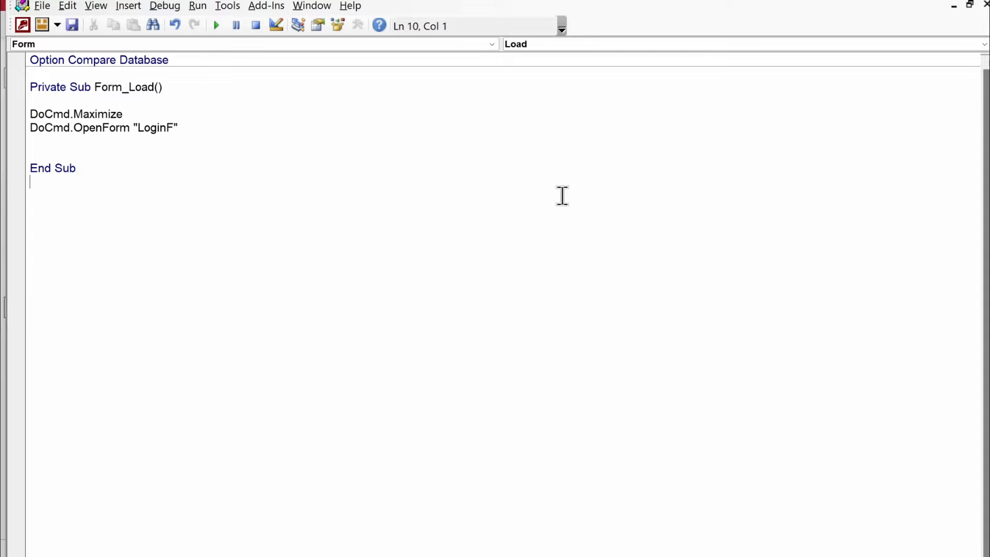
pyautogui.click(984, 4)
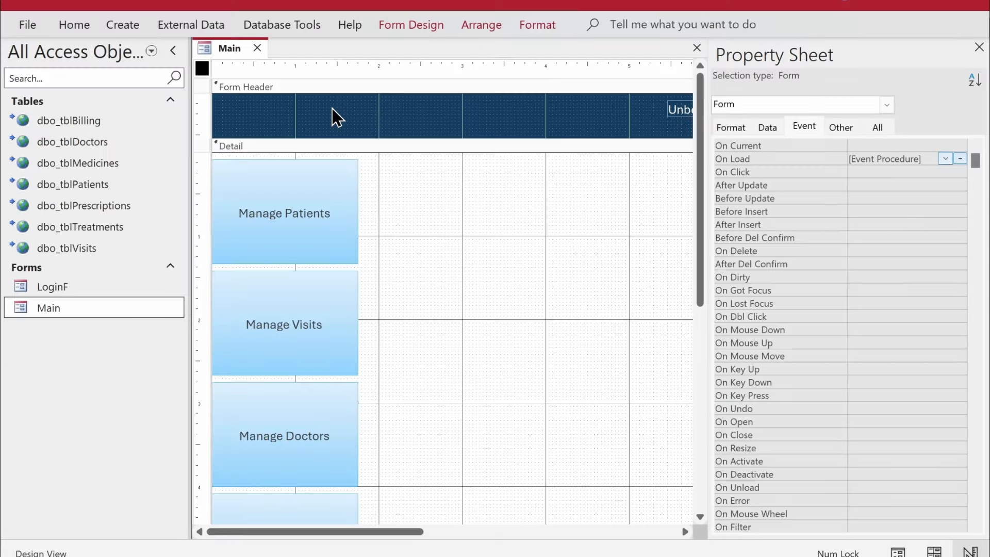
# - Switch the Main form to Form View to test its load event
pyautogui.rightClick(209, 44)
pyautogui.rightClick(220, 49)
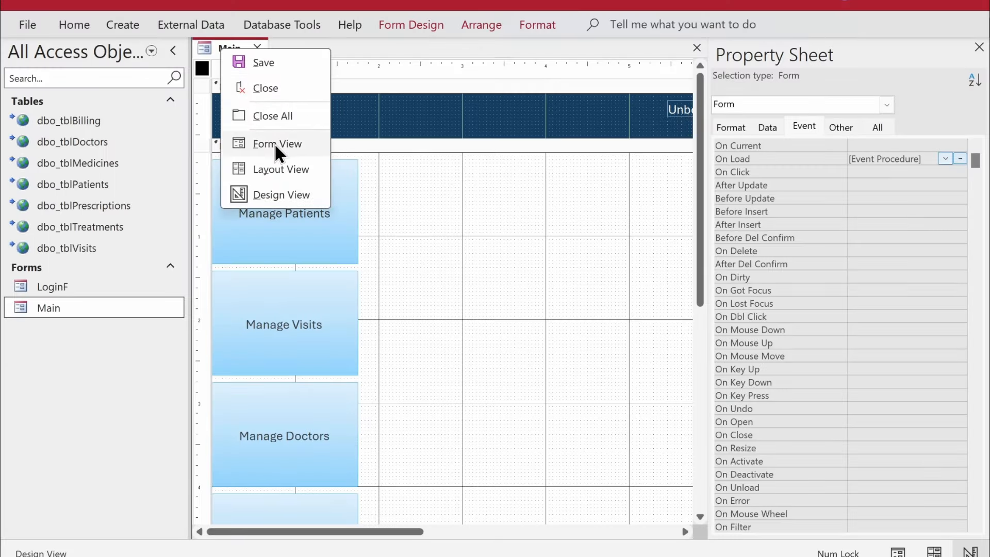
pyautogui.click(275, 143)
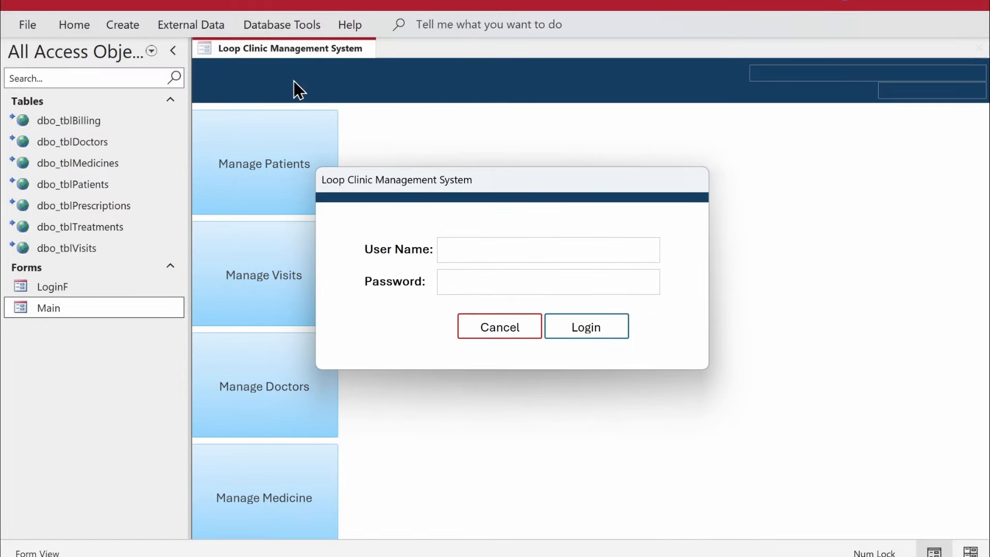
# - Switch the login pop-up to Design View, set its Modal property to No, and close the LoginF form
pyautogui.rightClick(551, 190)
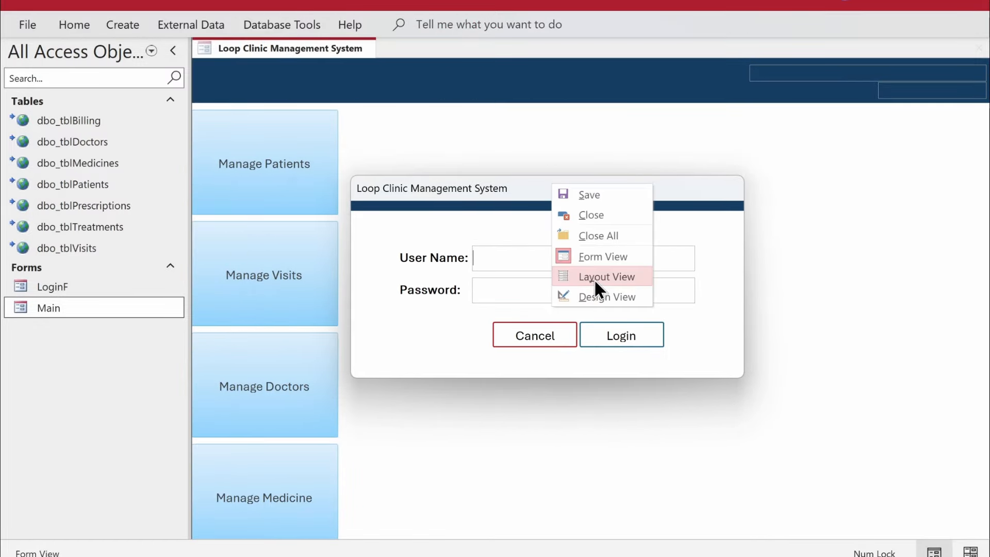
pyautogui.click(605, 292)
pyautogui.click(835, 132)
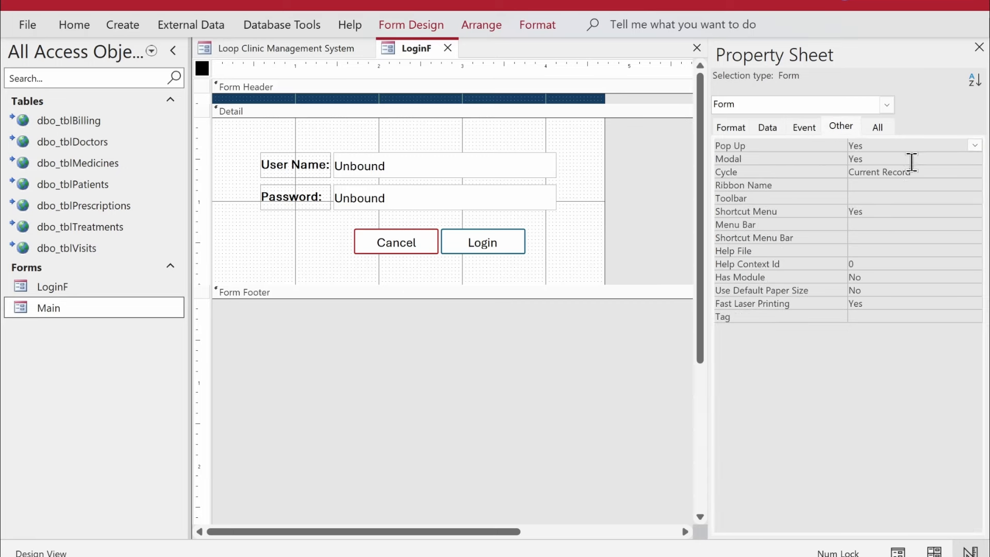
pyautogui.doubleClick(876, 159)
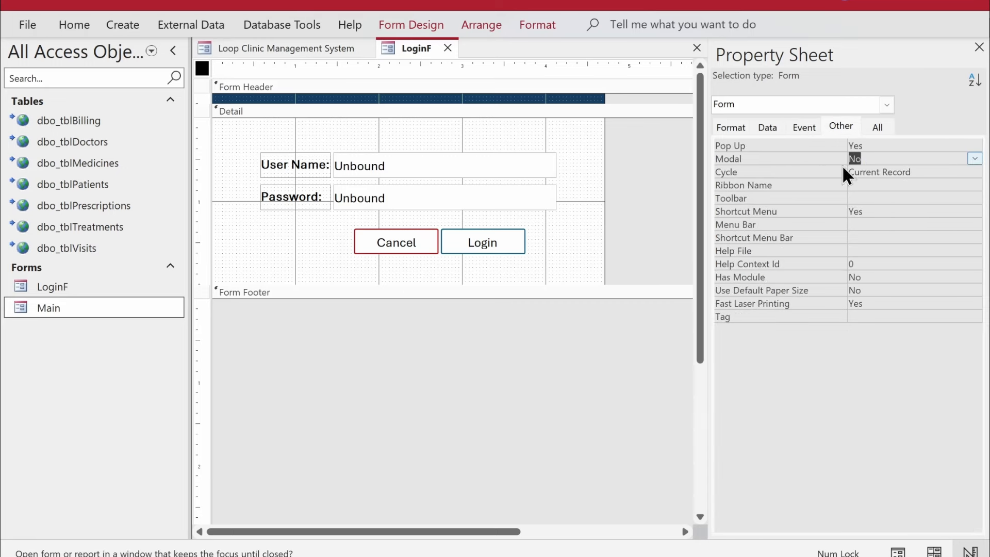
pyautogui.click(416, 52)
pyautogui.click(164, 58)
pyautogui.click(289, 48)
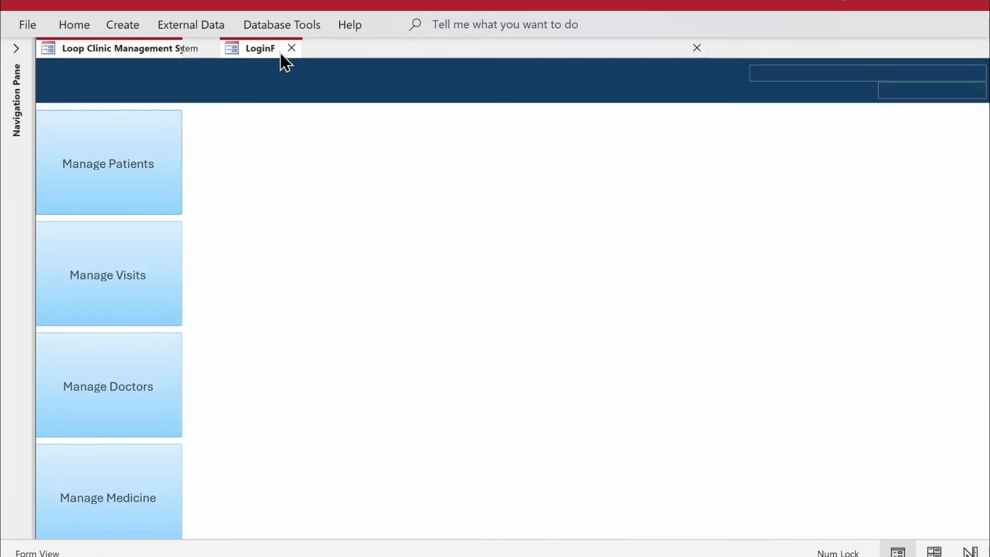
# - Reload the Main form through Design View and Form View, and move the login pop-up towards the middle of the form
pyautogui.rightClick(137, 48)
pyautogui.click(200, 191)
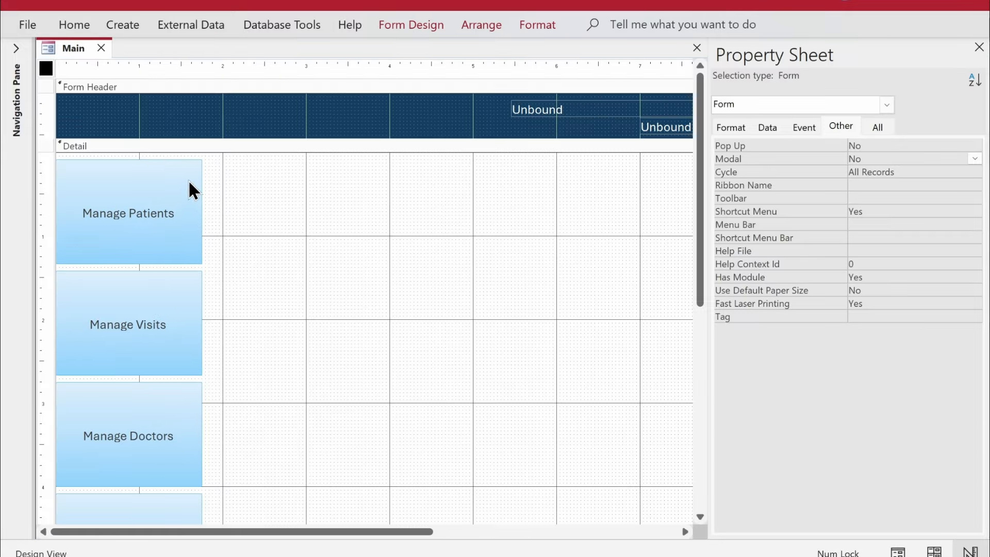
pyautogui.rightClick(52, 47)
pyautogui.click(104, 140)
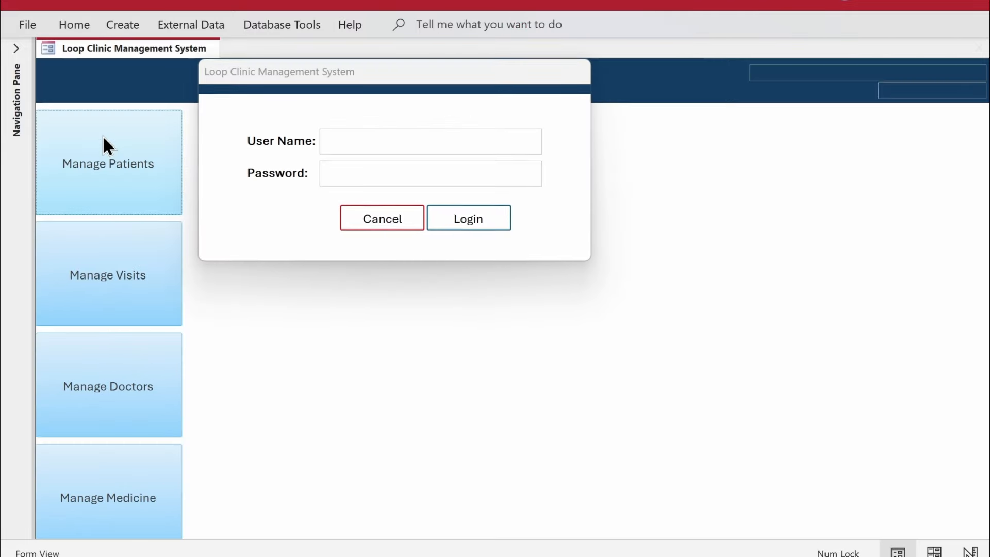
pyautogui.moveTo(454, 88); pyautogui.dragTo(566, 235)
# - Return the Main form to Design View and close the login pop-up
pyautogui.rightClick(563, 173)
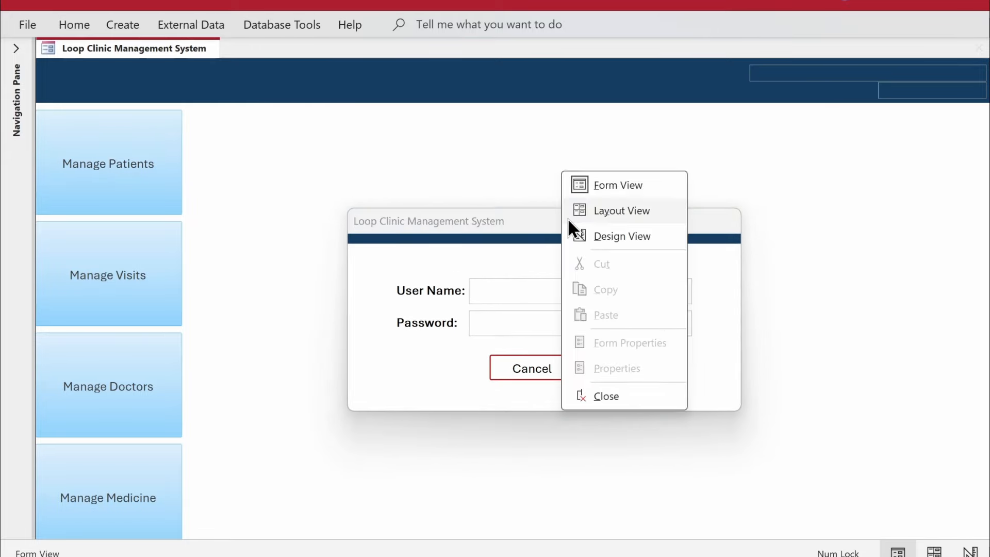
pyautogui.click(595, 235)
pyautogui.rightClick(648, 239)
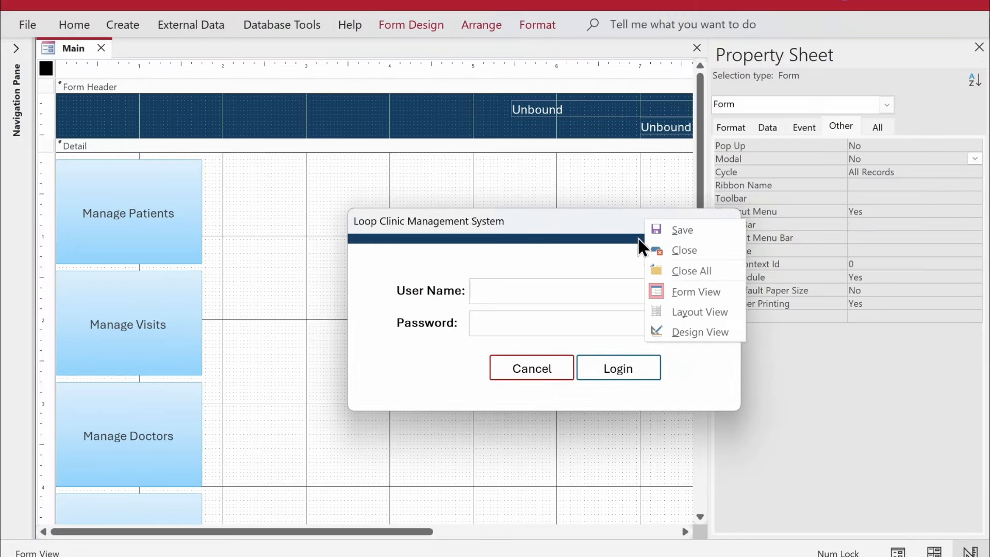
pyautogui.click(651, 246)
# - Expand the list of database objects, open LoginF in Design View and set its Auto Center property to Yes
pyautogui.click(23, 59)
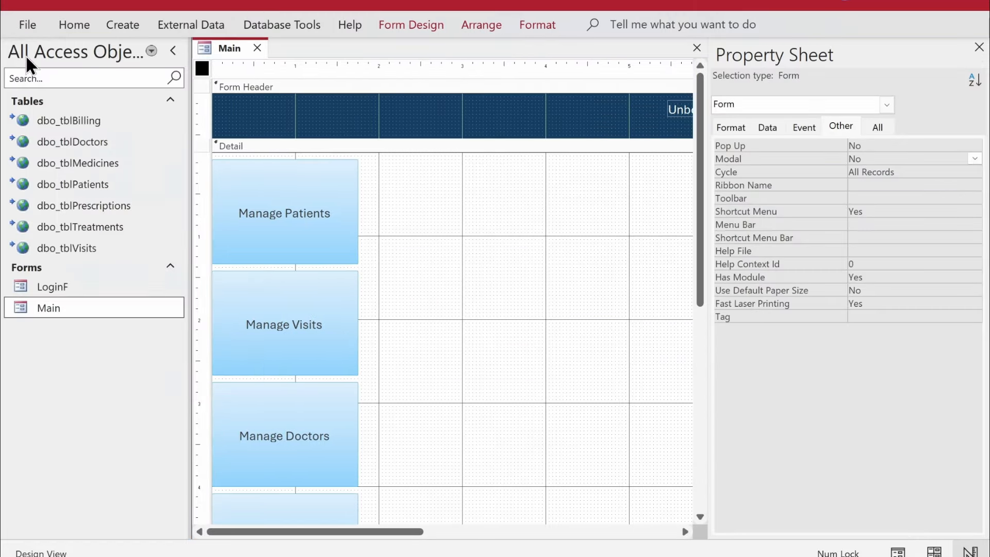
pyautogui.rightClick(71, 295)
pyautogui.click(137, 63)
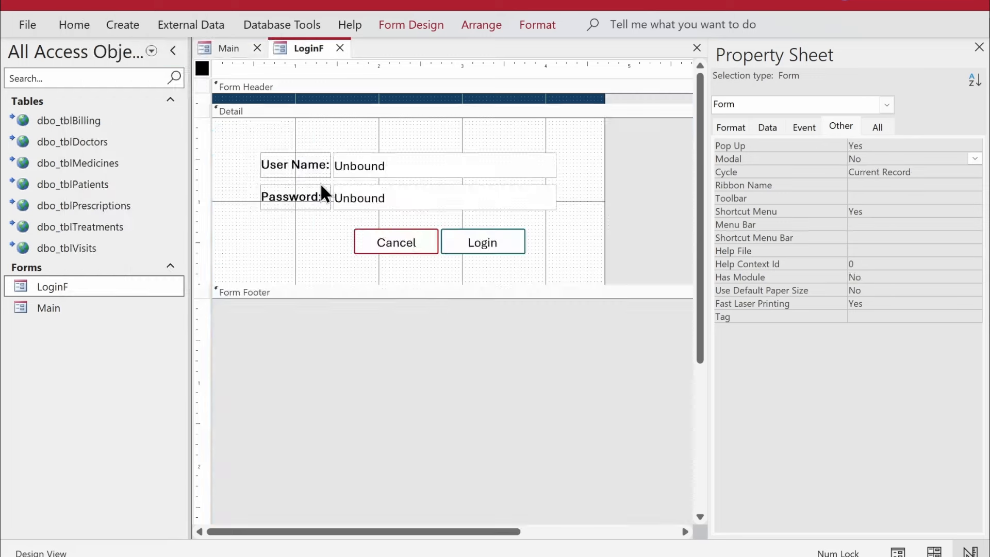
pyautogui.click(730, 126)
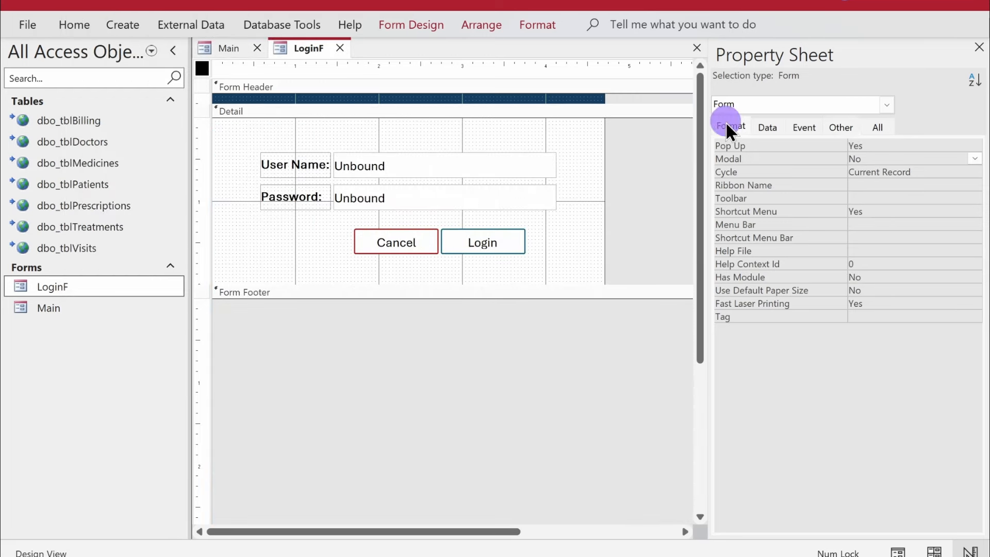
pyautogui.doubleClick(882, 289)
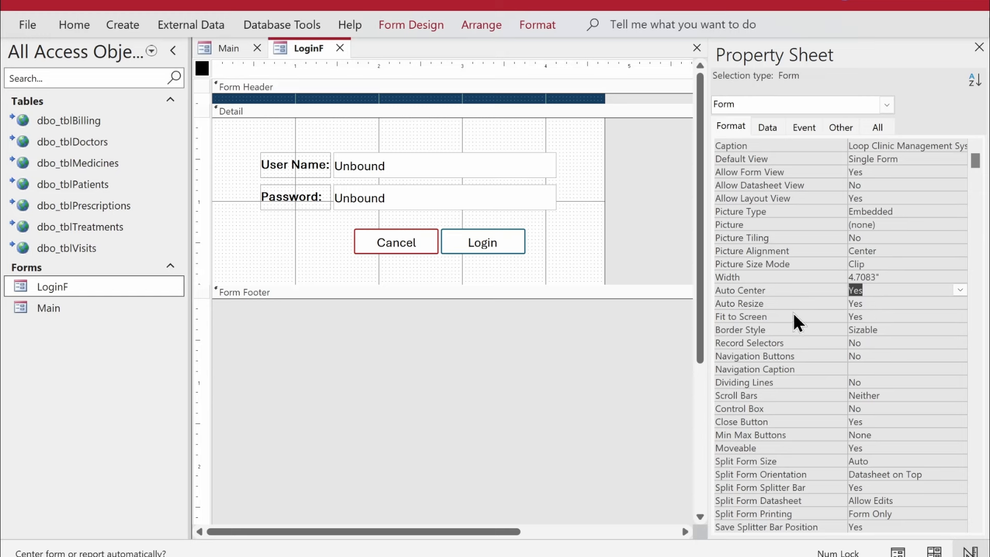
pyautogui.rightClick(308, 52)
pyautogui.press('Escape')
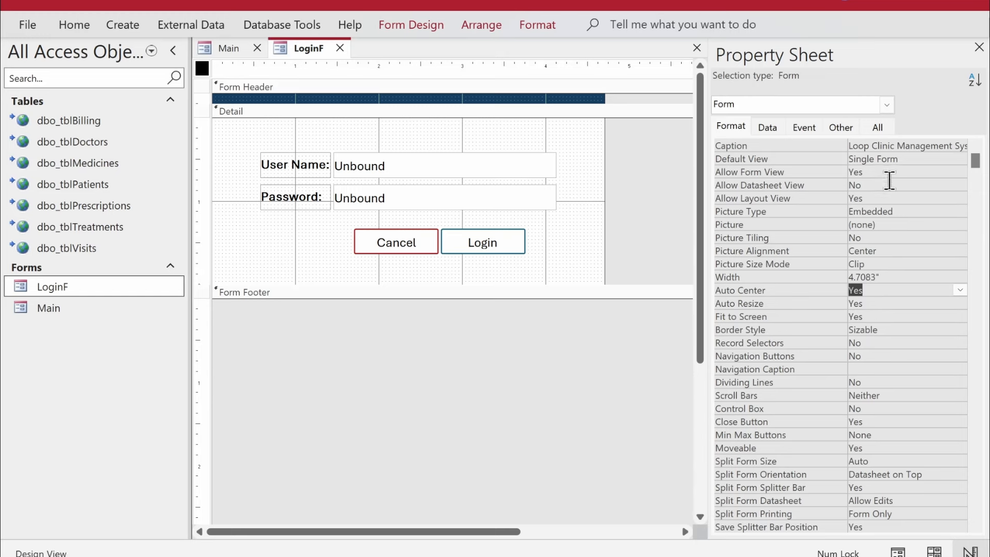
# - Change the LoginF form's caption to "Log on to Loop CMS" and close the form
pyautogui.click(853, 148)
pyautogui.moveTo(854, 150); pyautogui.dragTo(926, 156)
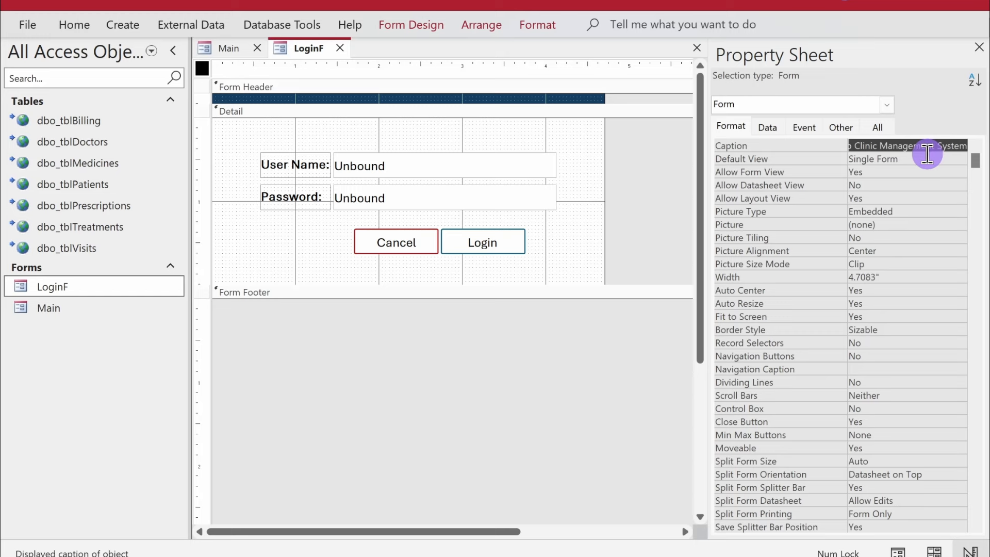
pyautogui.click(881, 146)
pyautogui.hotkey('shift', 'End')
pyautogui.press('BackSpace')
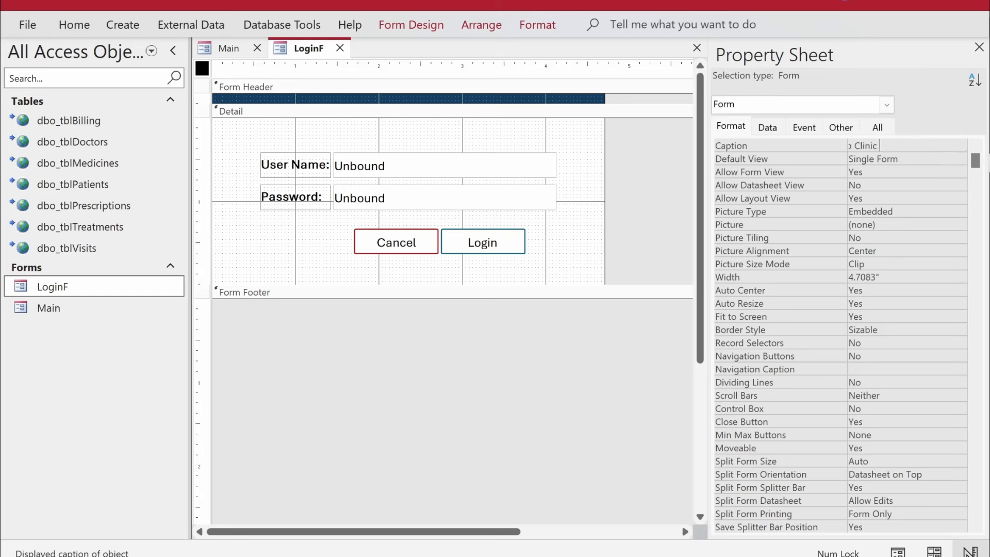
pyautogui.press('BackSpace')
pyautogui.press('BackSpace')
pyautogui.press('BackSpace')
pyautogui.press('BackSpace')
pyautogui.press('BackSpace')
pyautogui.press('BackSpace')
pyautogui.press('BackSpace')
pyautogui.write('og on to Loop CMS')
pyautogui.press('Return')
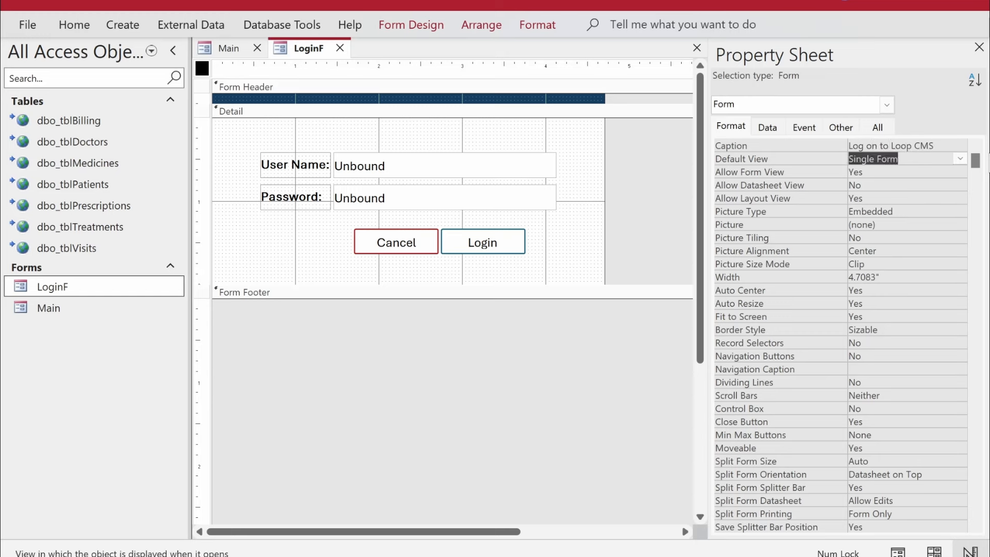
pyautogui.rightClick(309, 48)
pyautogui.click(325, 83)
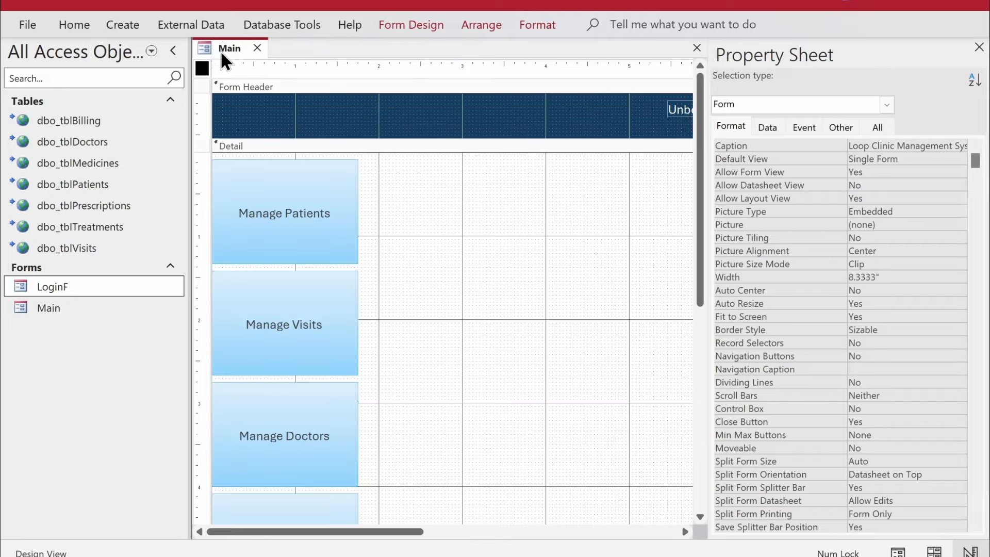
# - Collapse the list of database objects, run the Main form in Form View, and reposition the login pop-up lower on it
pyautogui.click(180, 50)
pyautogui.rightClick(77, 48)
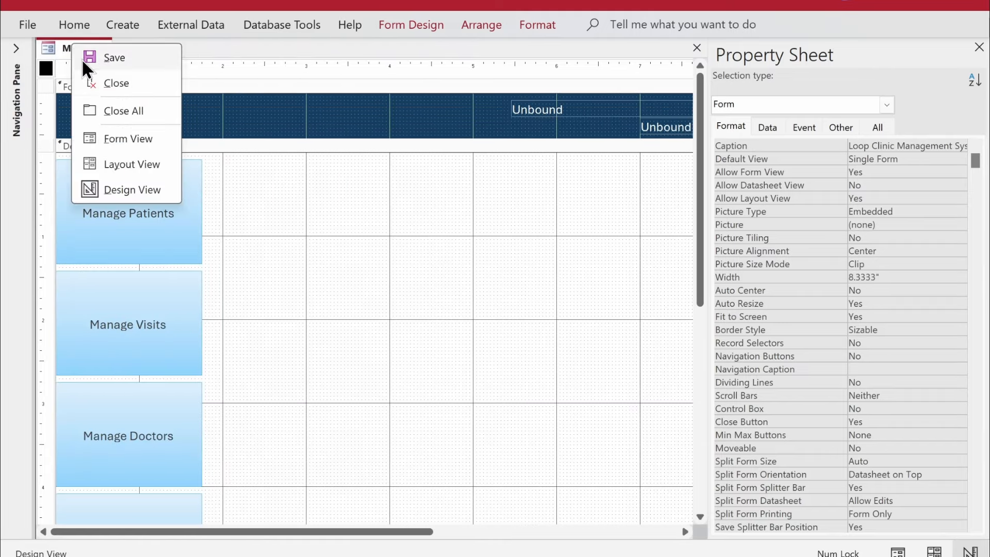
pyautogui.click(126, 134)
pyautogui.moveTo(490, 129); pyautogui.dragTo(479, 211)
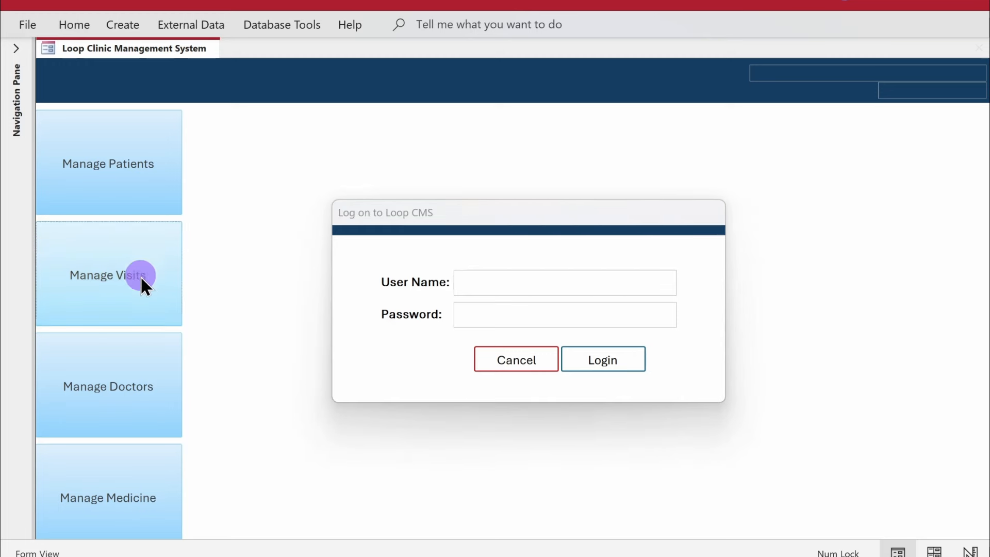
# - Test whether the Main form's management buttons and the login pop-up can be used and moved while both are open
pyautogui.click(159, 426)
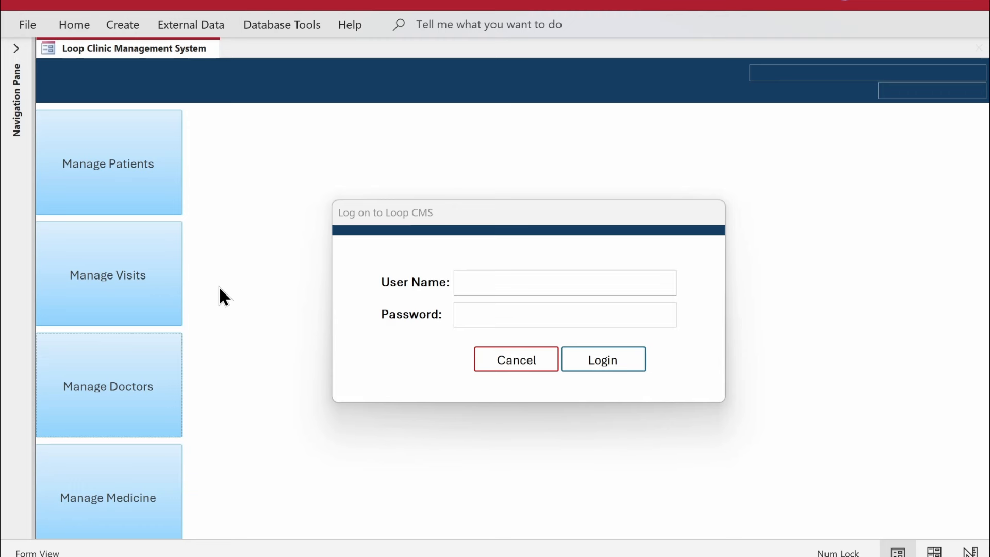
pyautogui.click(406, 226)
pyautogui.click(264, 314)
pyautogui.click(431, 226)
pyautogui.moveTo(422, 212); pyautogui.dragTo(385, 156)
pyautogui.click(51, 220)
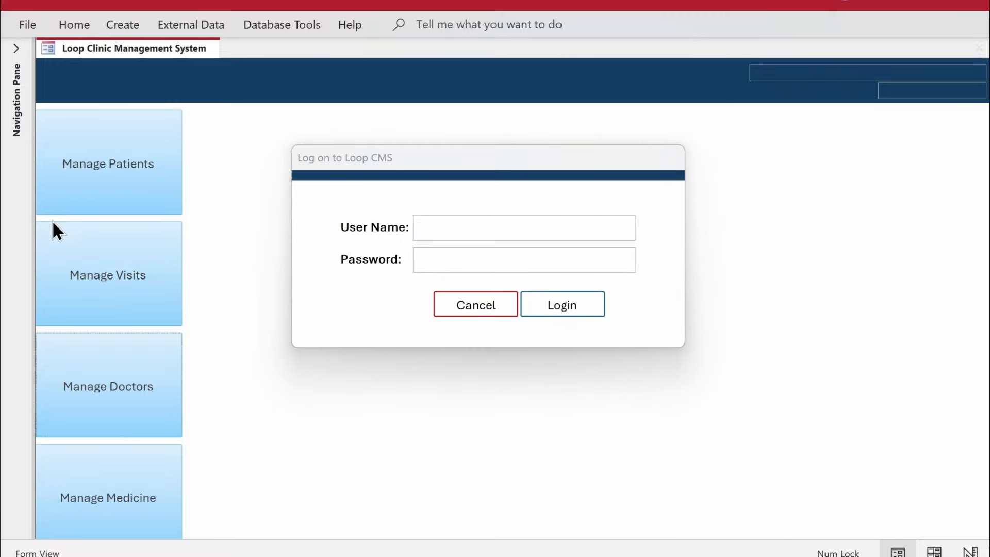
pyautogui.moveTo(485, 156); pyautogui.dragTo(524, 209)
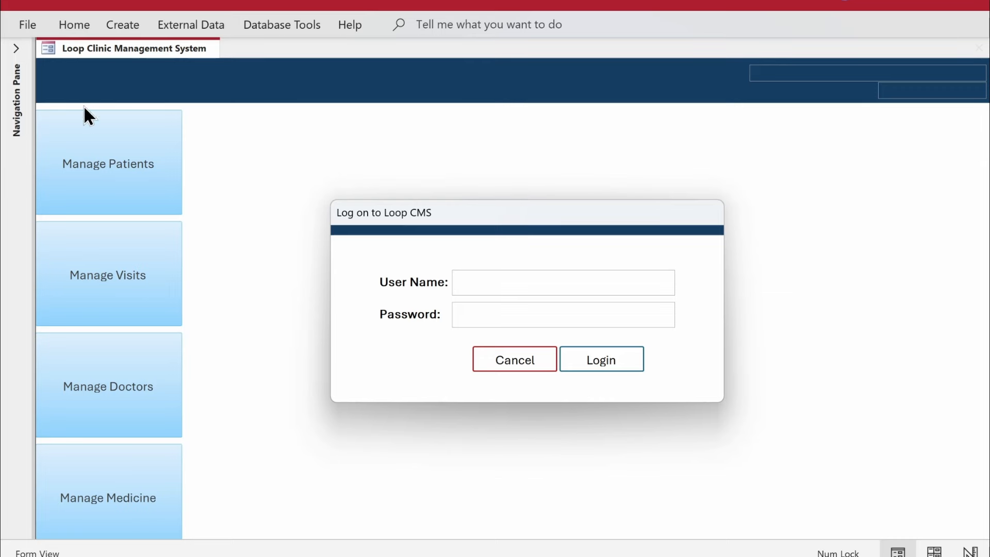
pyautogui.click(75, 159)
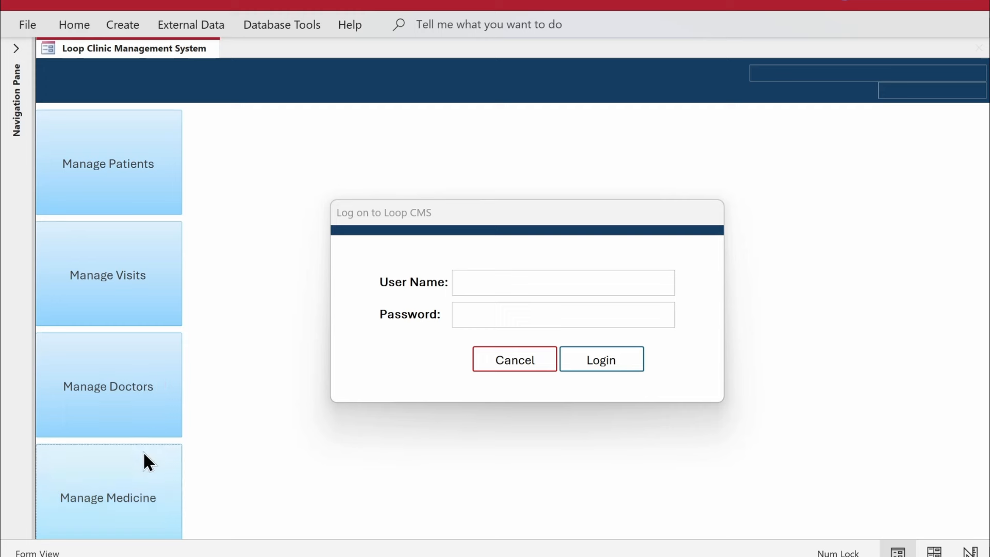
pyautogui.moveTo(513, 208); pyautogui.dragTo(516, 195)
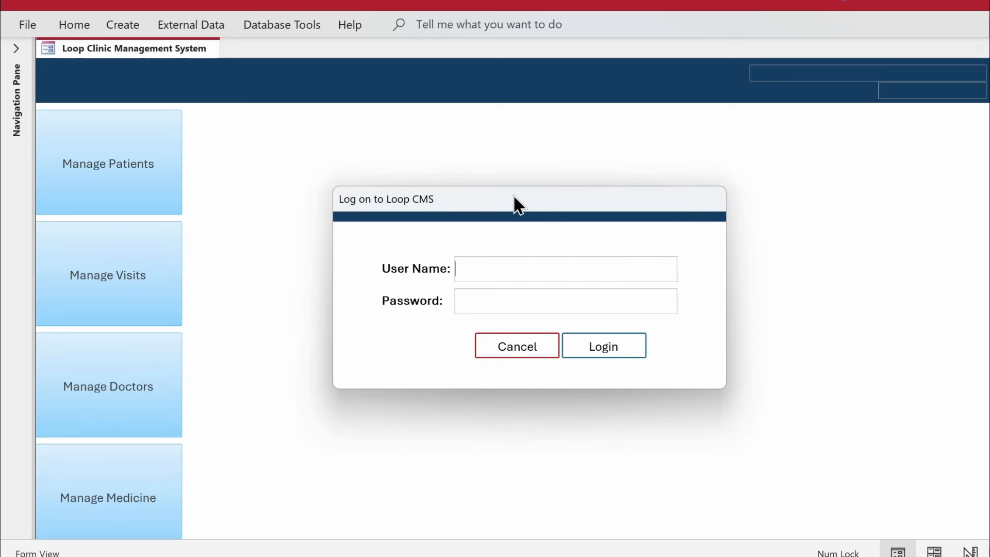